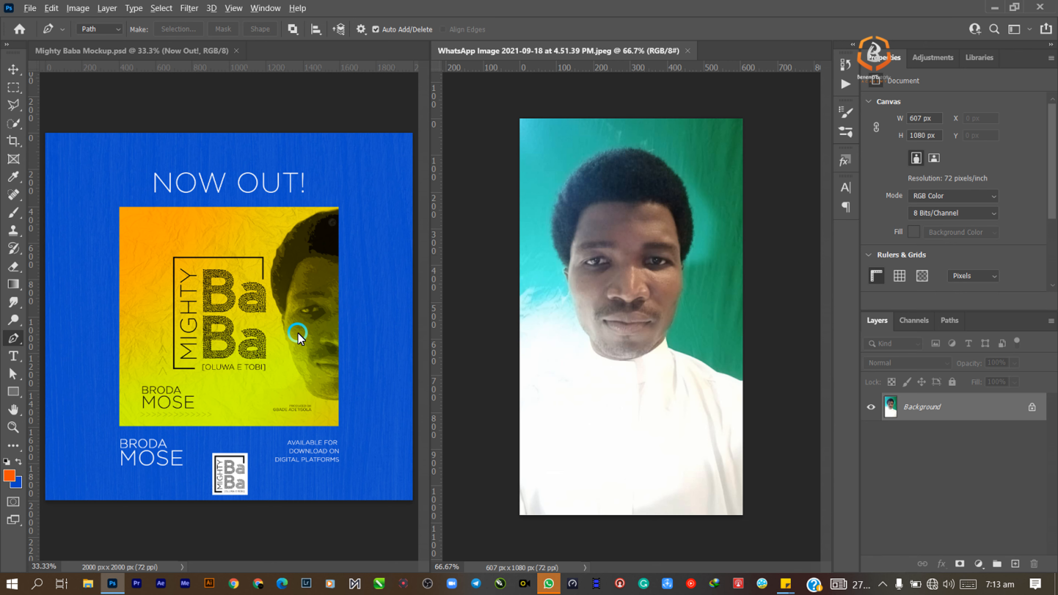
Step: Examine the half-face portrait effect on the album cover in the Mighty Baba mockup document
key("super")
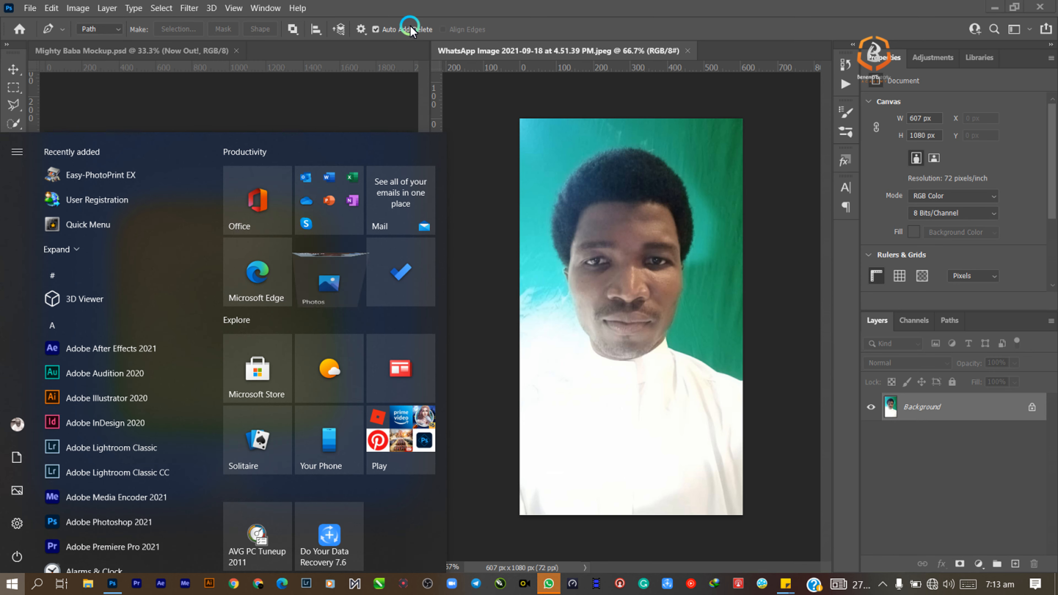
left_click(420, 8)
scroll(271, 297, "up", 1)
scroll(271, 296, "up", 4)
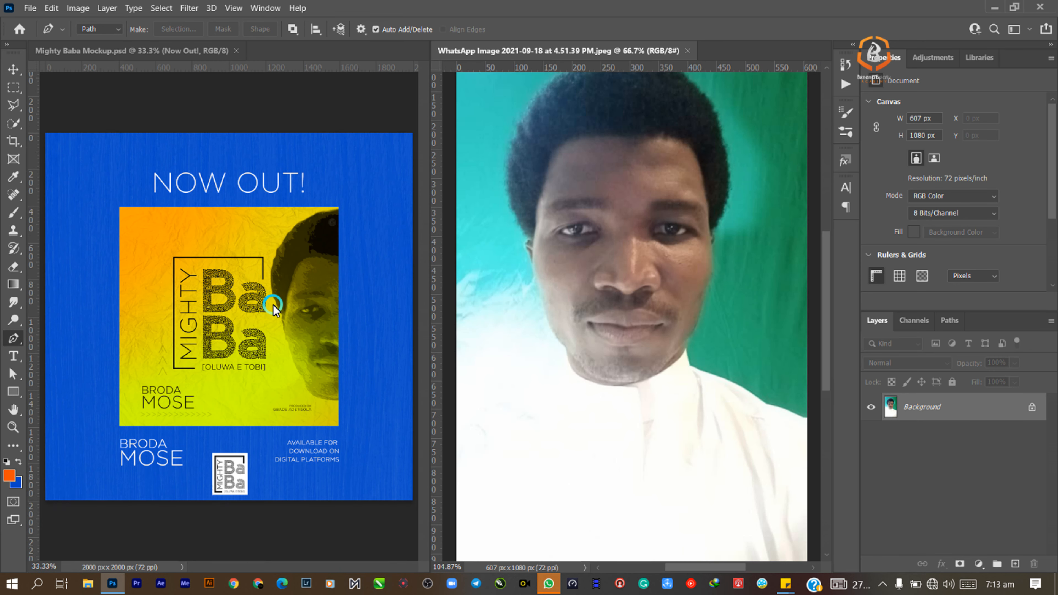
scroll(292, 149, "down", 2)
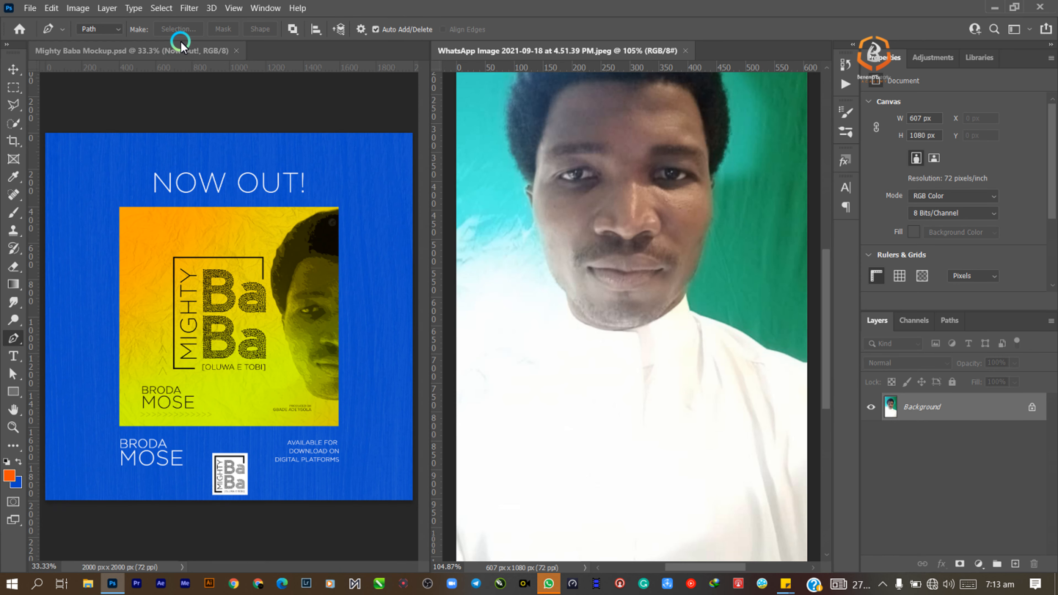
left_click(184, 49)
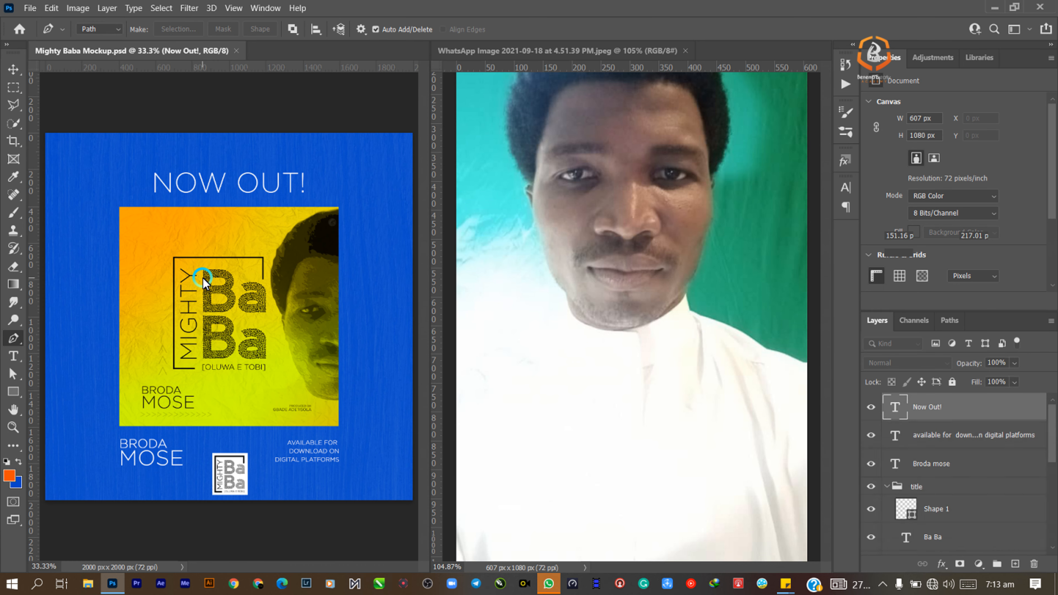
scroll(204, 280, "down", 4)
scroll(250, 292, "up", 5)
scroll(253, 293, "up", 6)
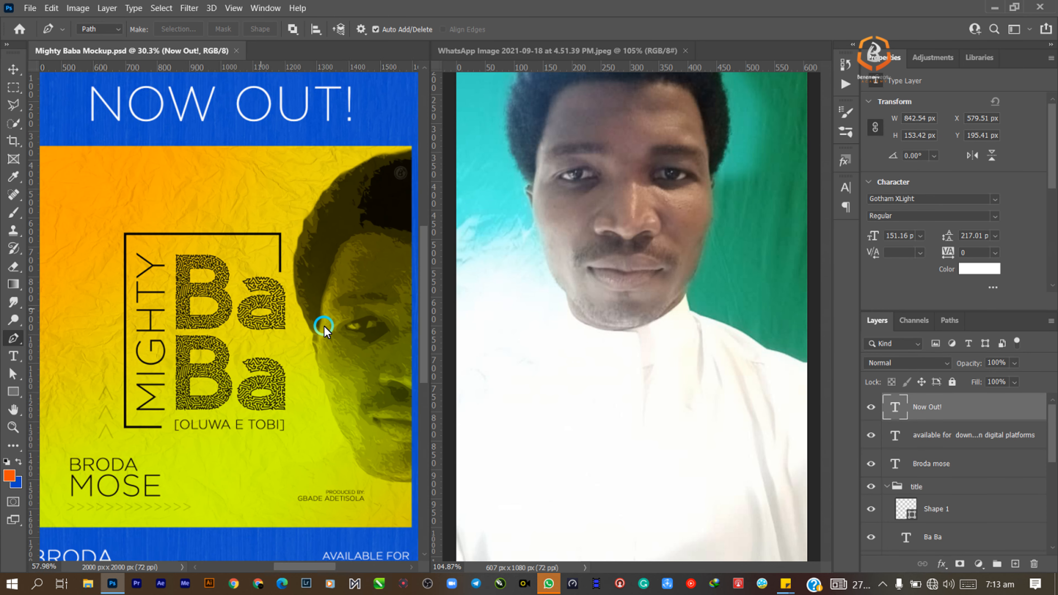
scroll(250, 297, "up", 3)
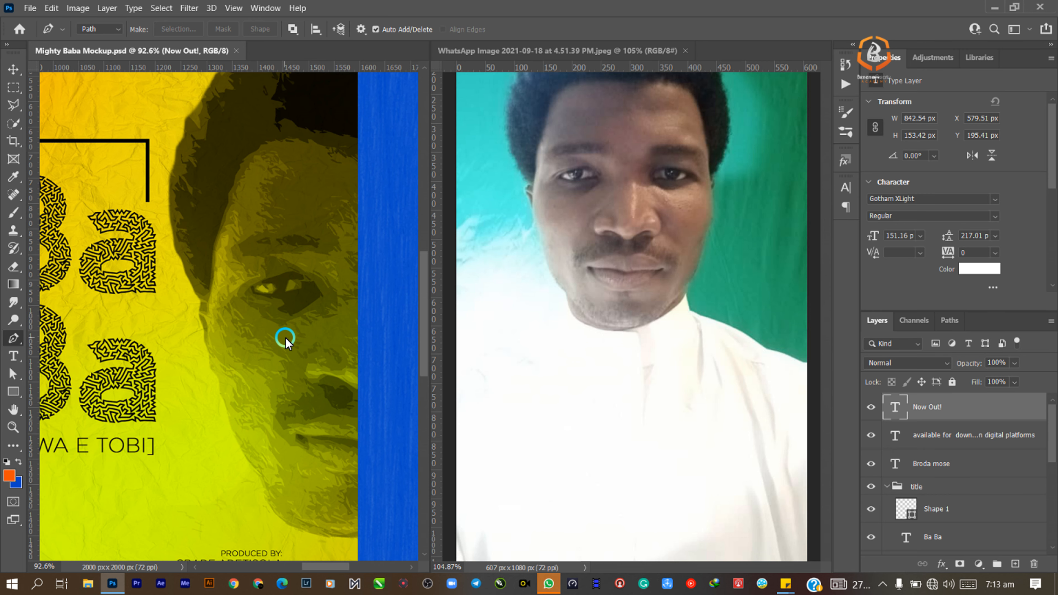
scroll(287, 343, "down", 4)
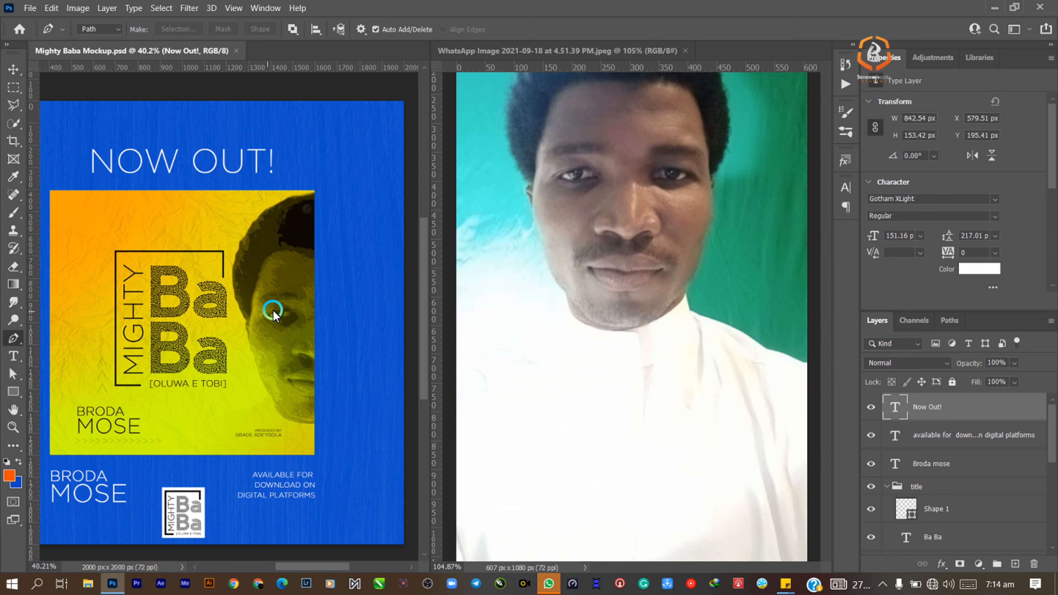
left_click_drag(234, 306, 275, 300)
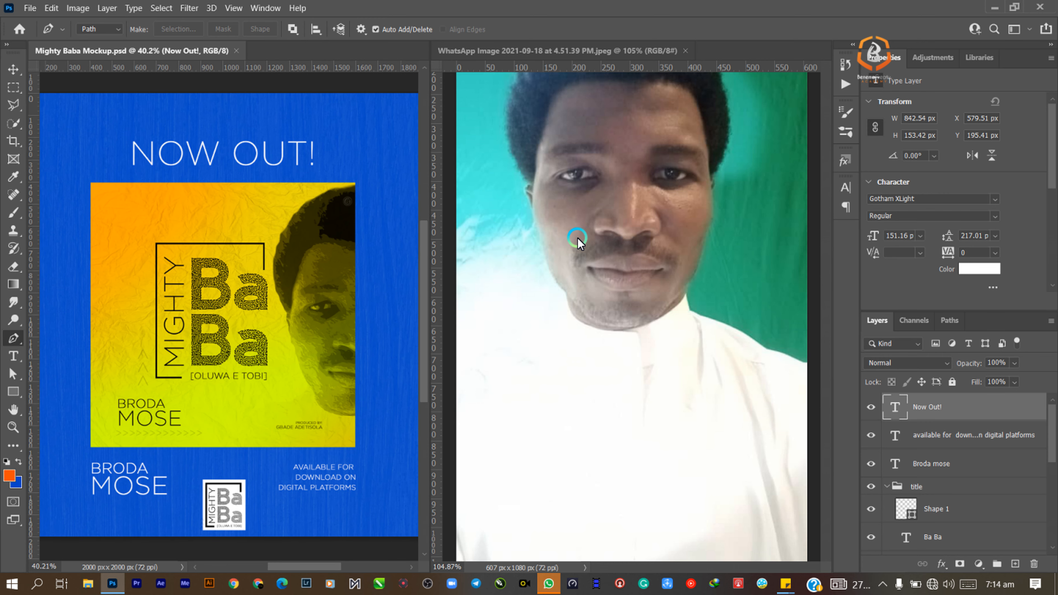
Step: Inspect the face and hair in the source portrait photo
left_click(535, 48)
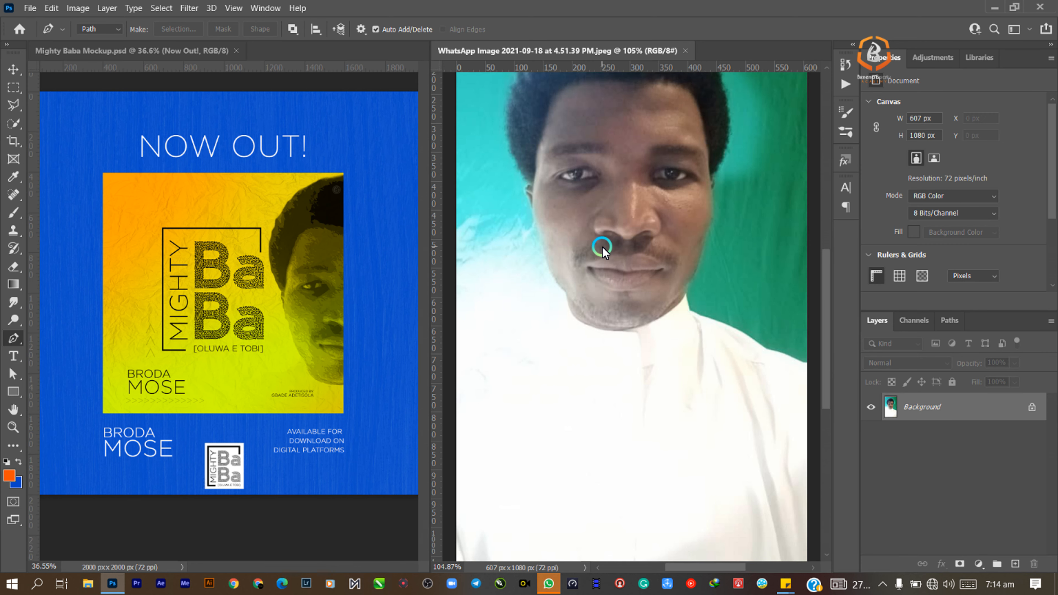
scroll(604, 251, "down", 1)
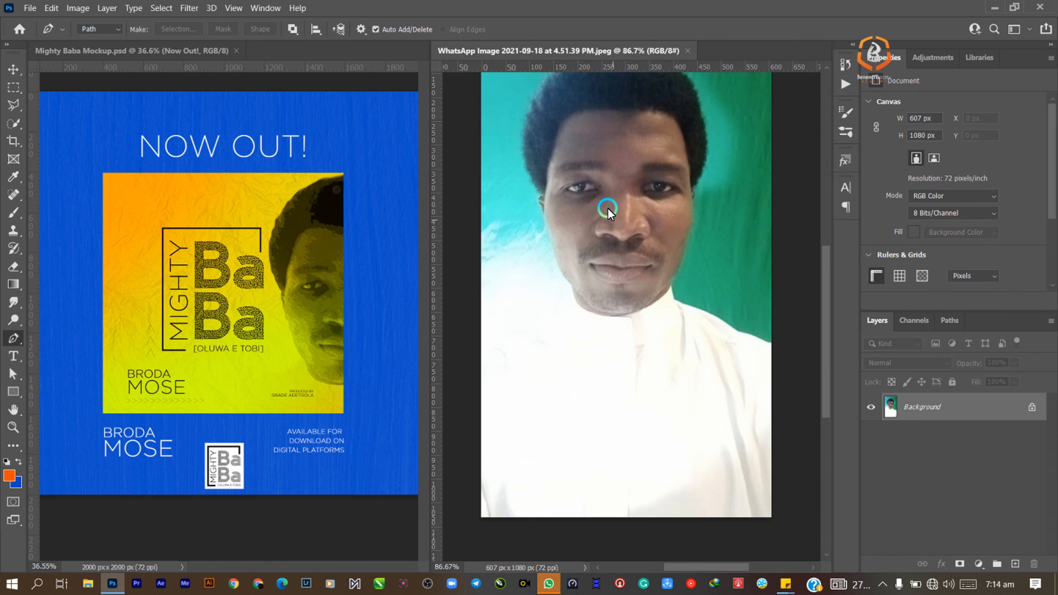
scroll(602, 219, "up", 2)
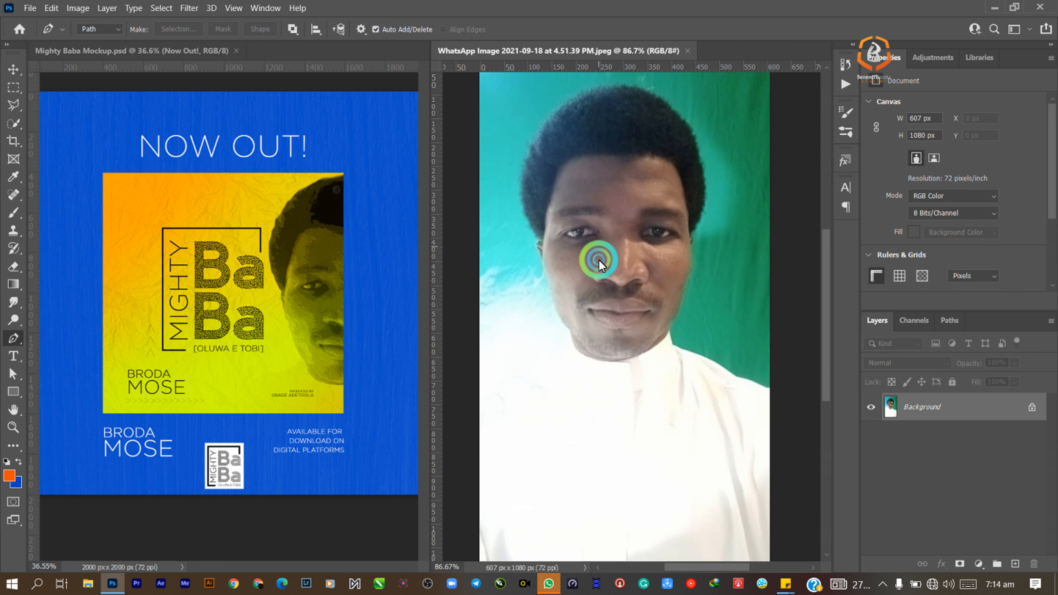
scroll(608, 344, "down", 3)
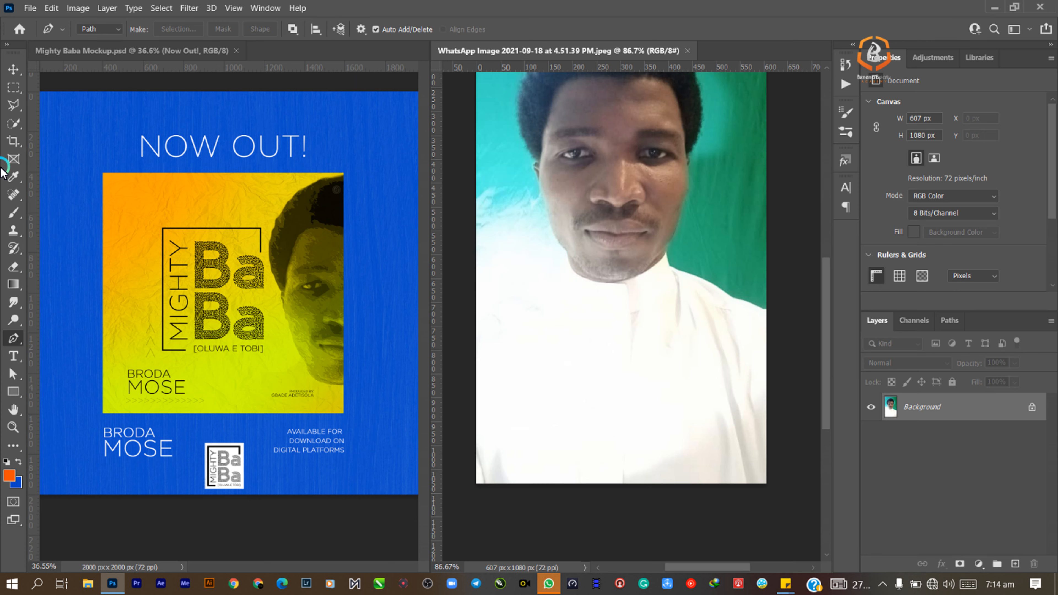
left_click(31, 9)
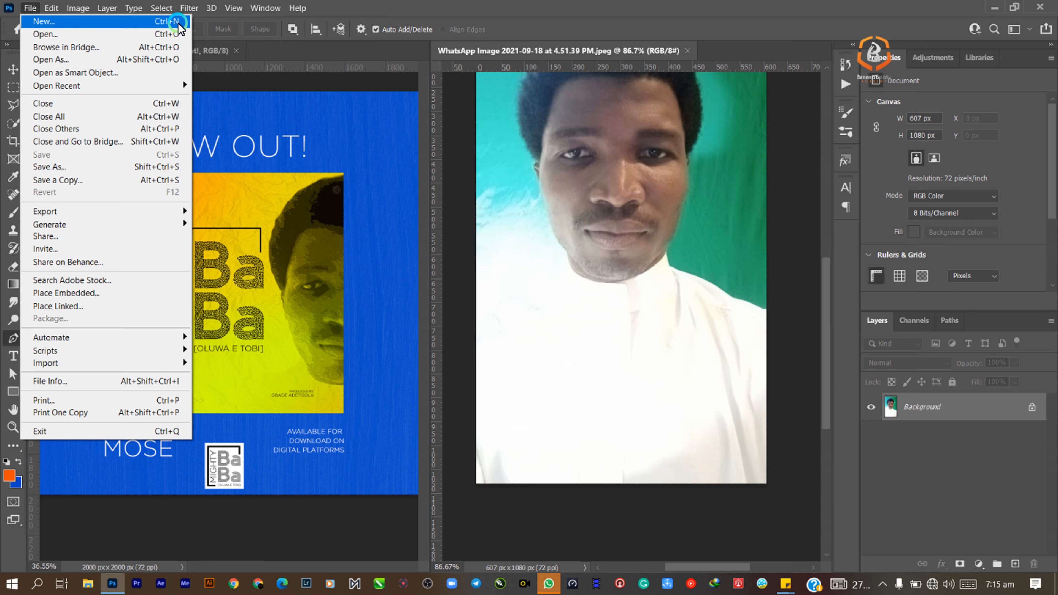
left_click(551, 15)
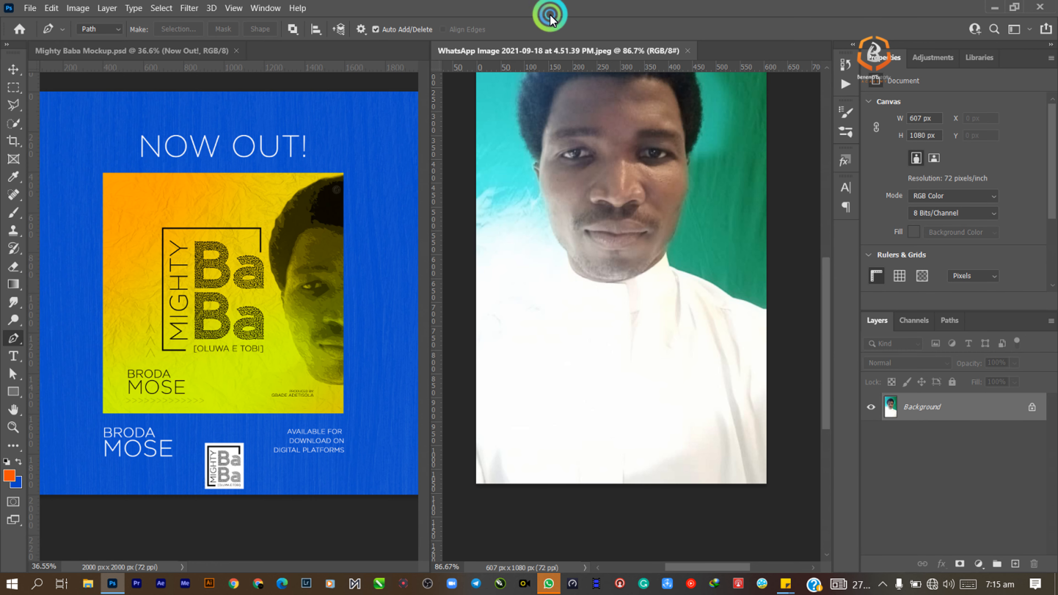
left_click_drag(571, 170, 561, 241)
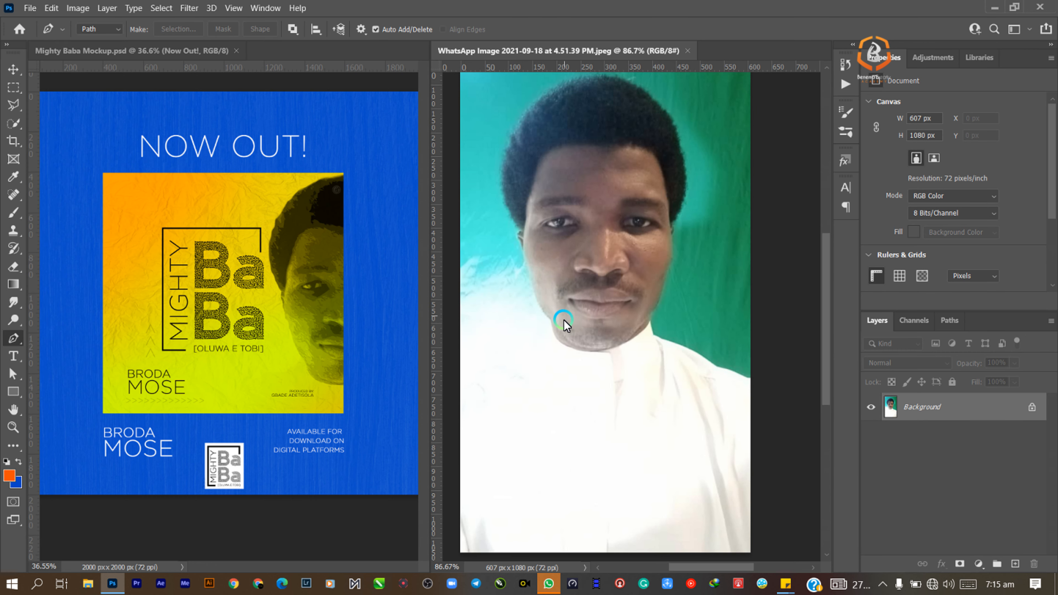
Step: Set the Pen tool to draw in Path mode for the portrait photo
right_click(14, 338)
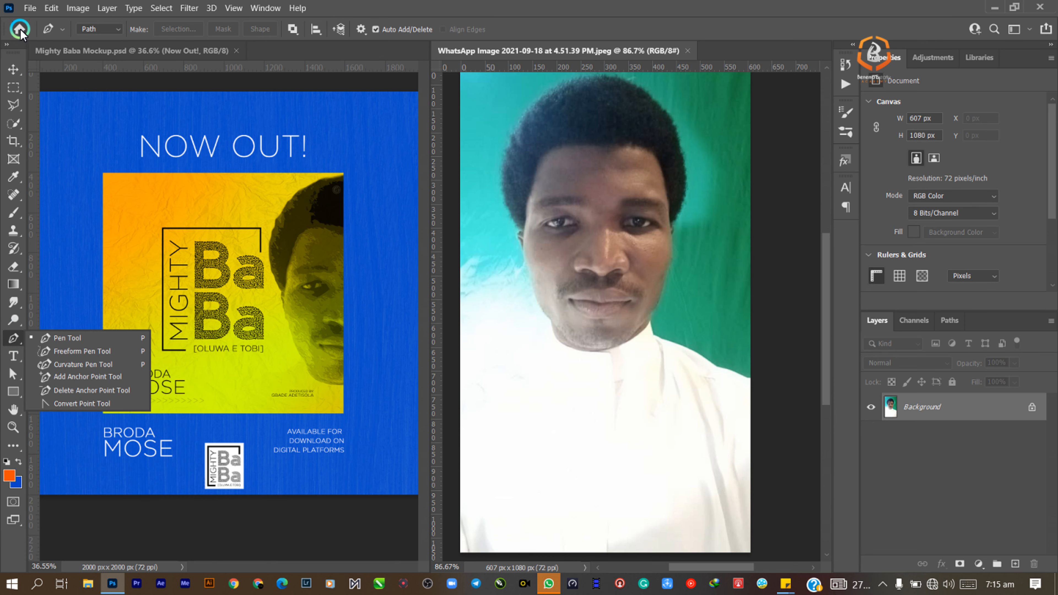
left_click(112, 29)
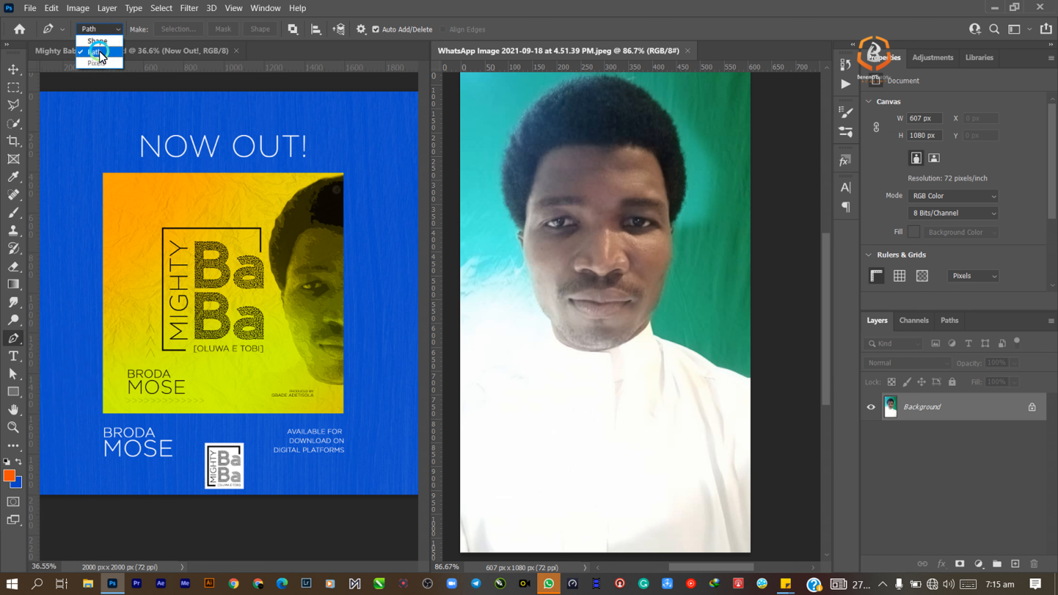
left_click(95, 52)
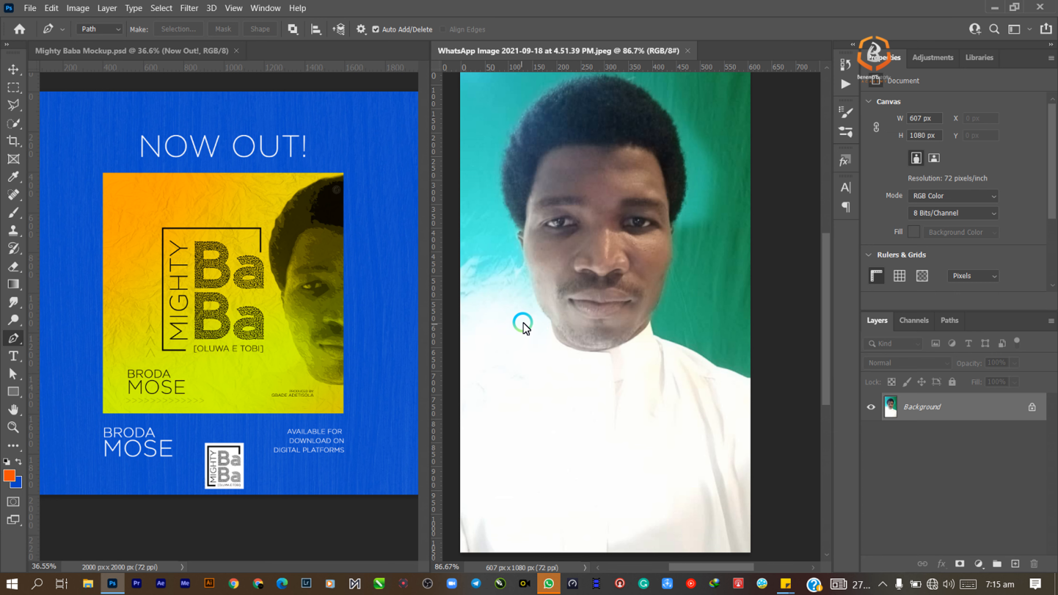
left_click(549, 325)
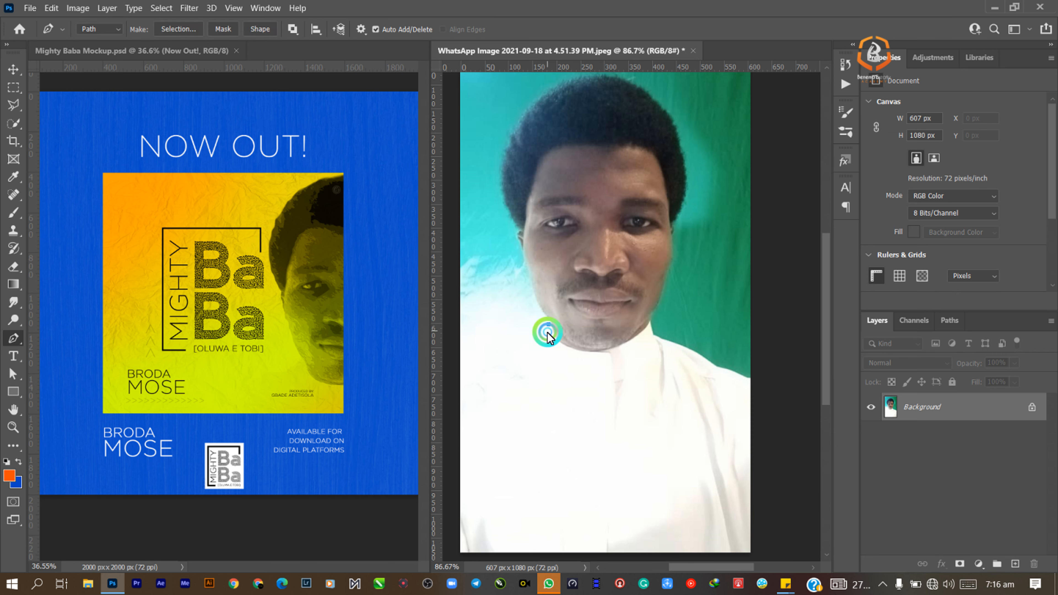
left_click_drag(508, 358, 465, 389)
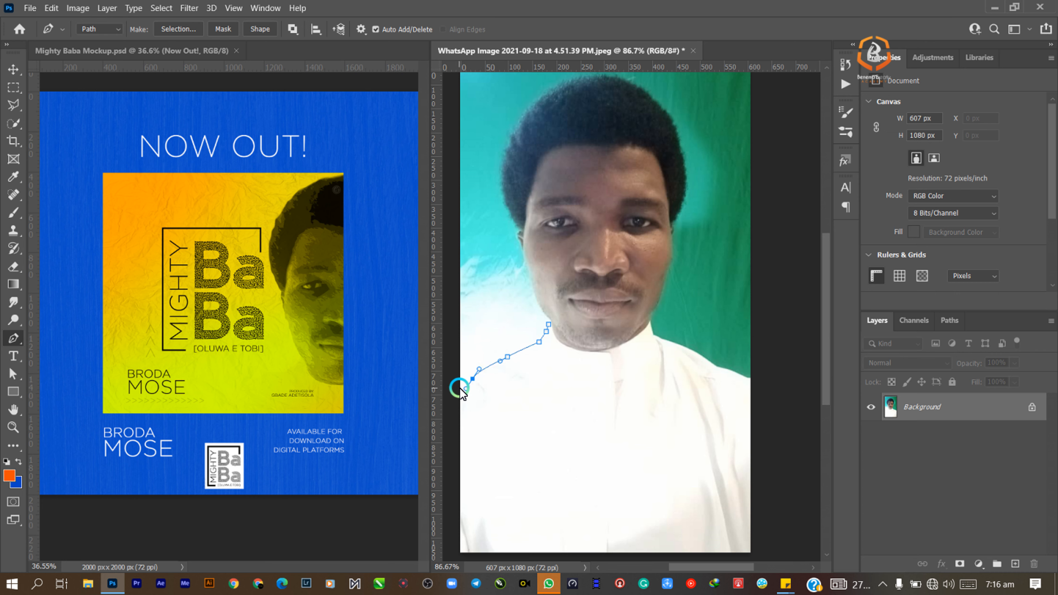
left_click(460, 388)
left_click(459, 554)
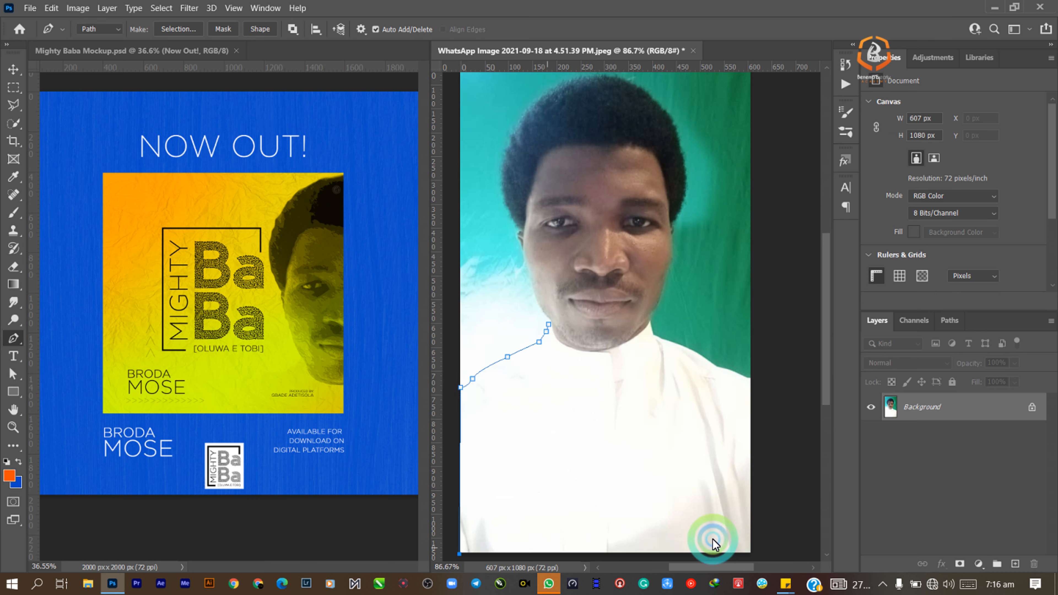
left_click(752, 554)
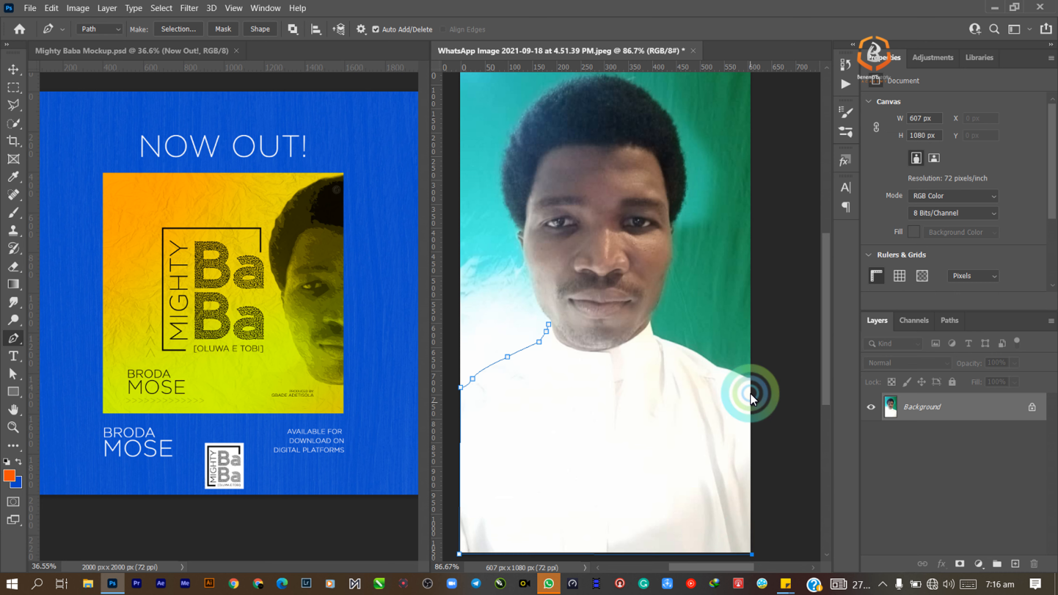
left_click(750, 381)
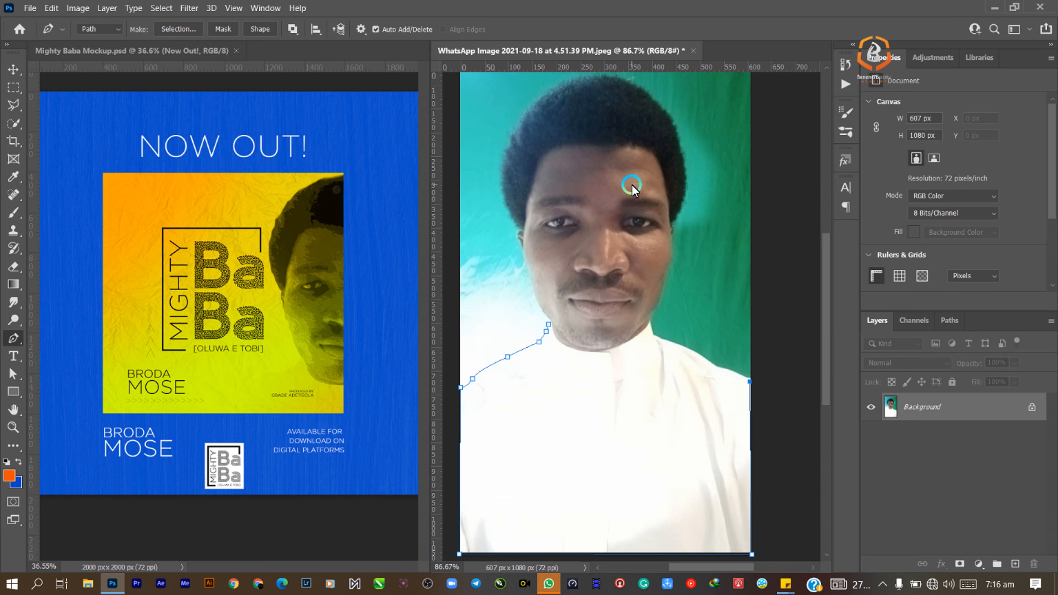
key("Escape")
key("Escape")
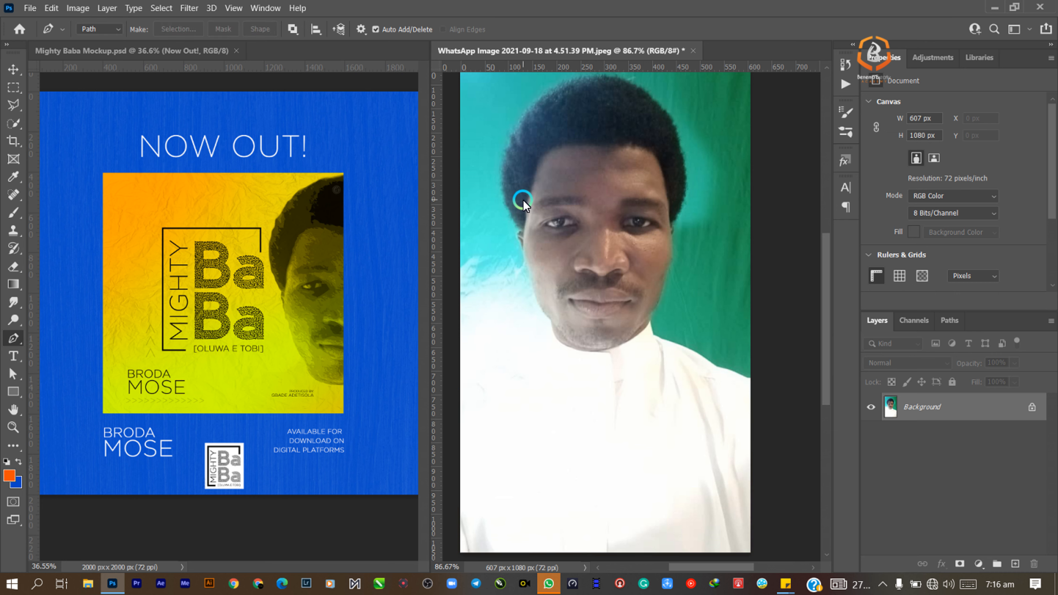
Step: Trace a Pen path around the man's hair in the portrait, from one ear over the top of the head to the other
left_click(521, 231)
left_click_drag(515, 130, 557, 90)
left_click_drag(677, 132, 677, 225)
left_click_drag(733, 237, 701, 200)
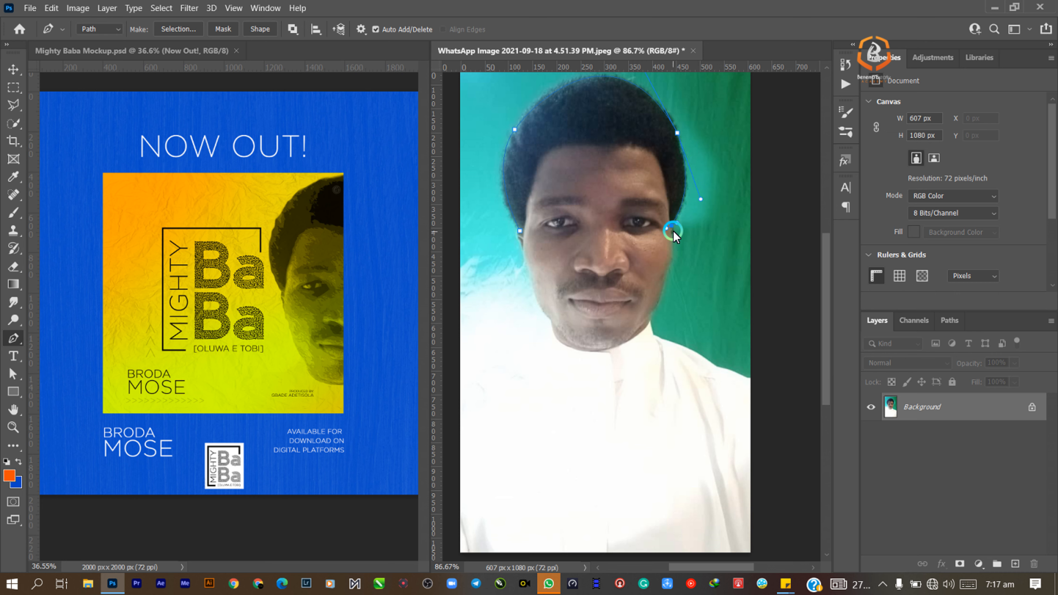
left_click(676, 230)
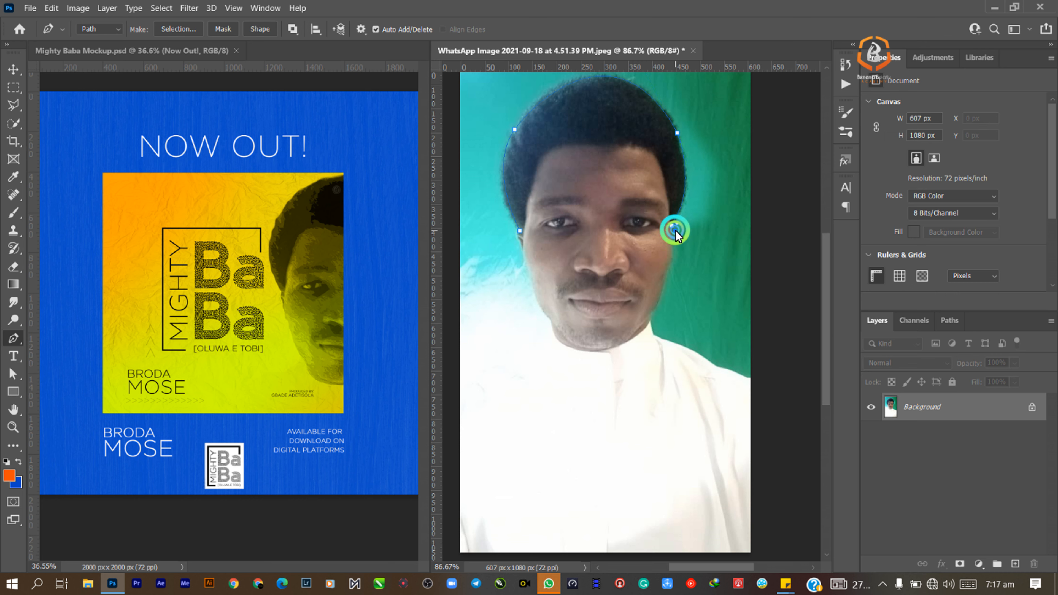
Step: Continue the Pen path from the ear down the man's cheek and jaw on the photo's right side to the shirt collar
left_click(672, 246)
left_click(672, 256)
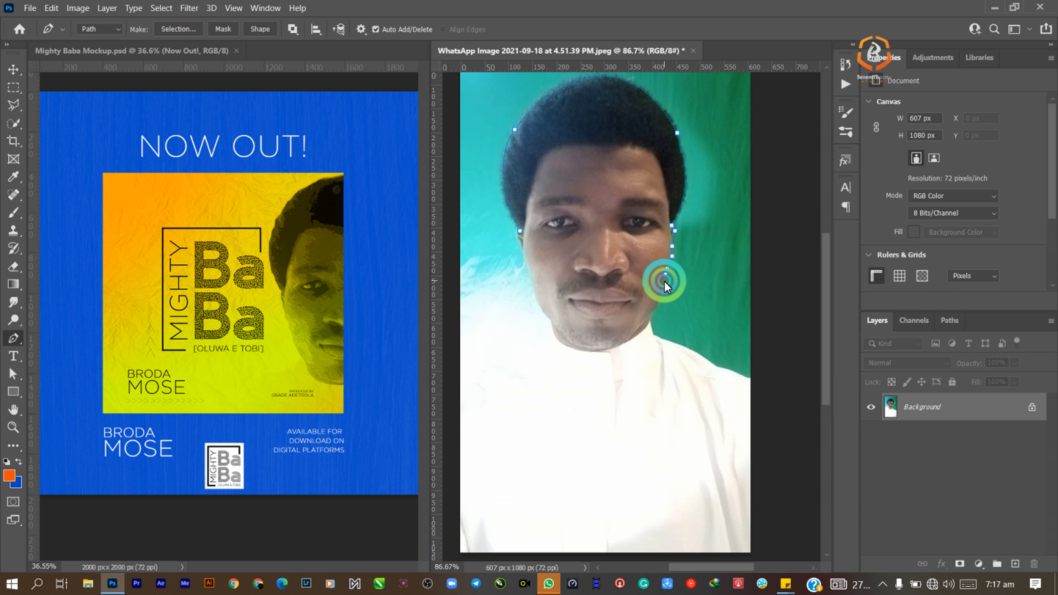
left_click_drag(664, 286, 641, 314)
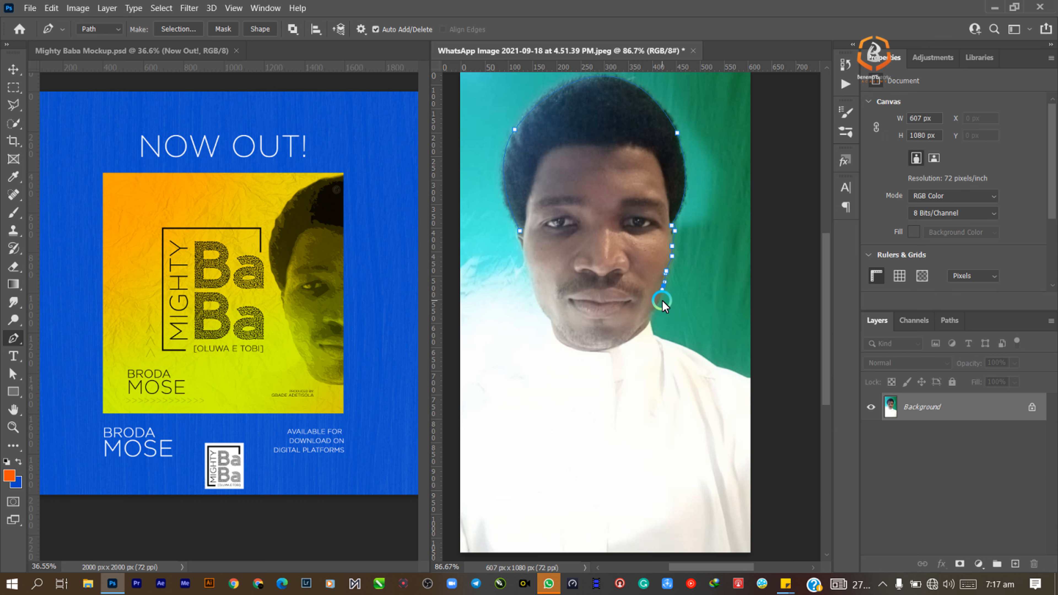
left_click(658, 307)
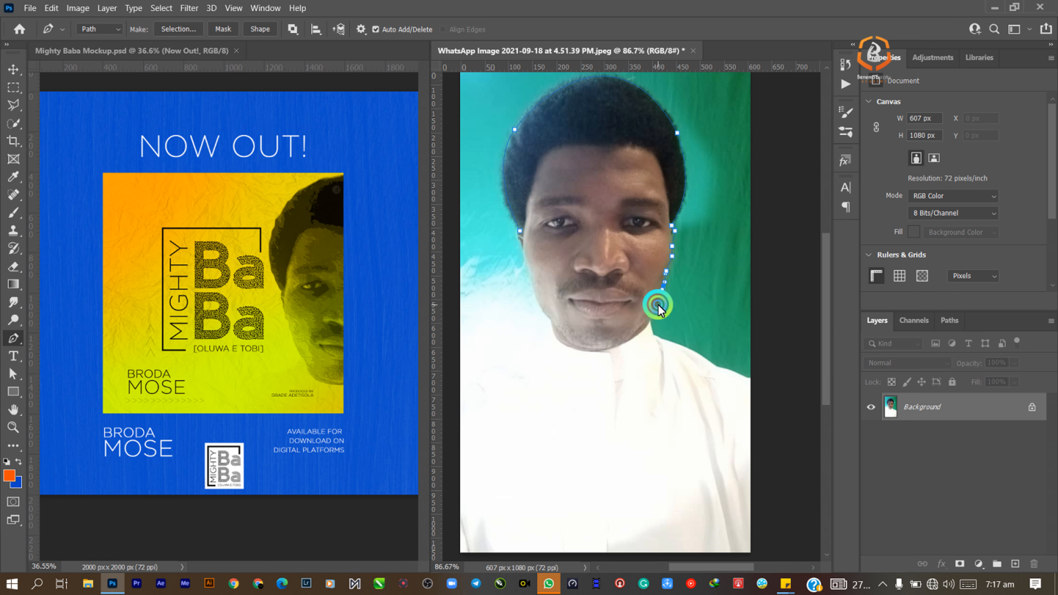
left_click(652, 313)
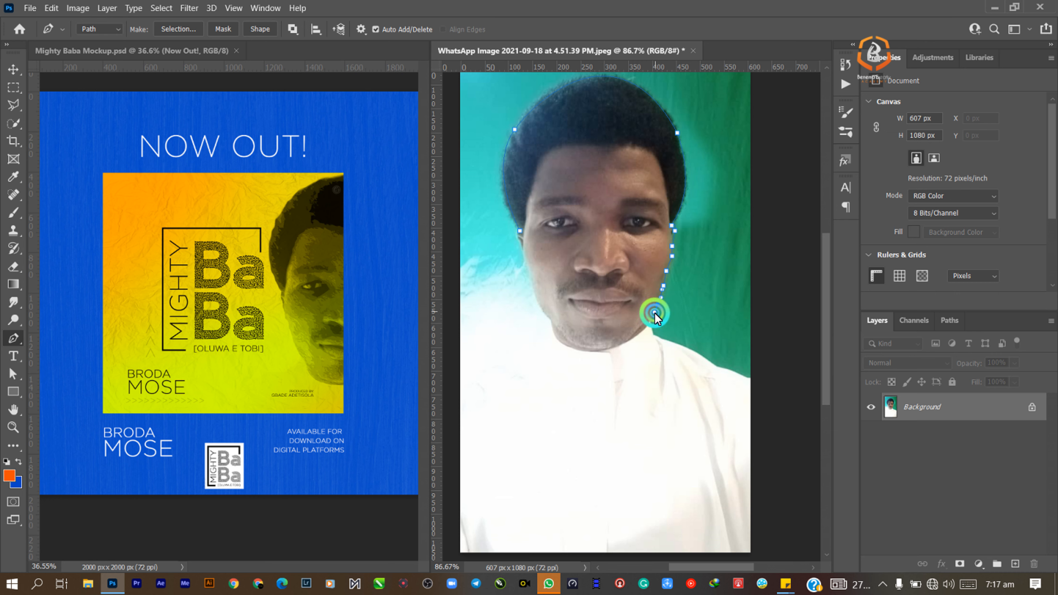
left_click(653, 333)
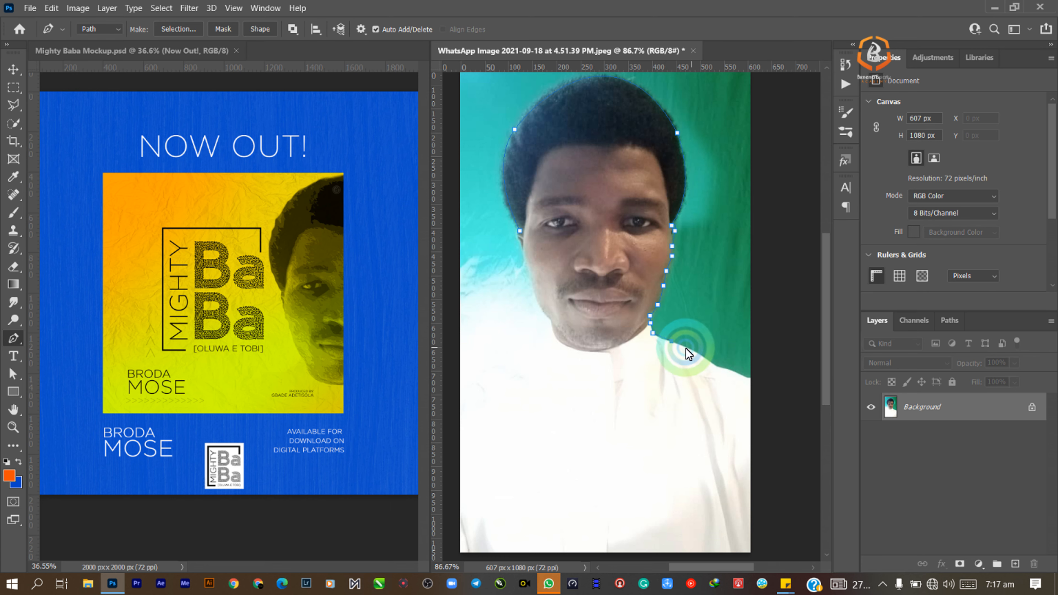
Step: Extend the Pen path from the collar along the white shirt's shoulder to the photo's right edge
left_click(666, 339)
left_click(689, 344)
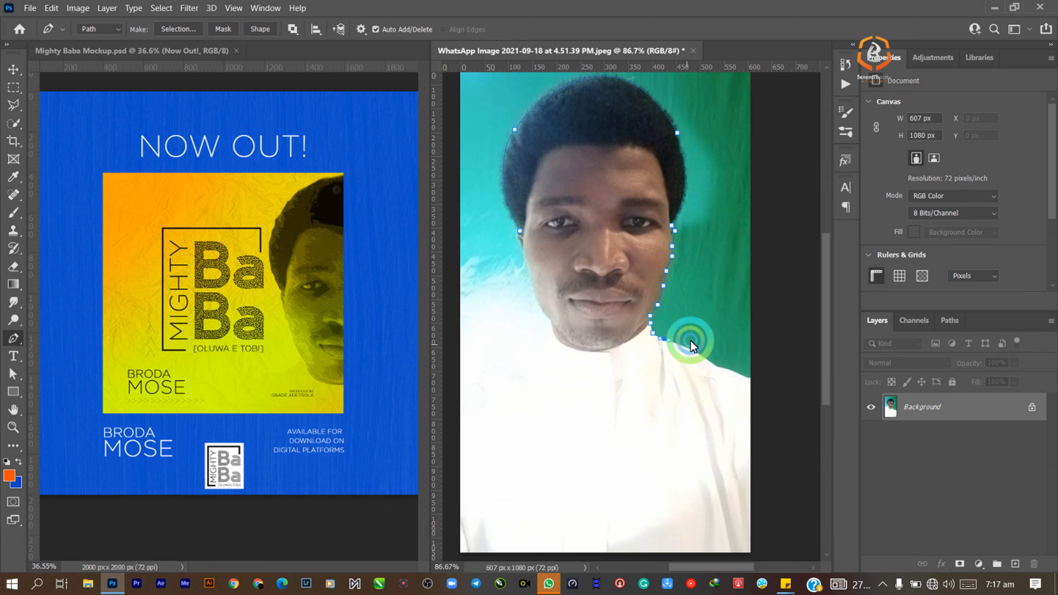
scroll(619, 310, "up", 10)
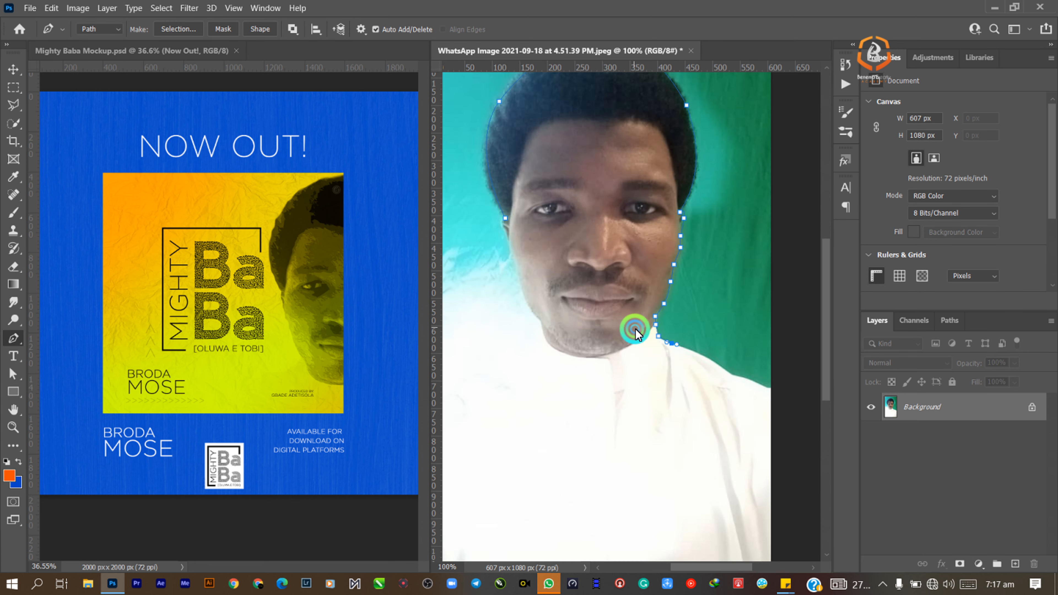
left_click(655, 331)
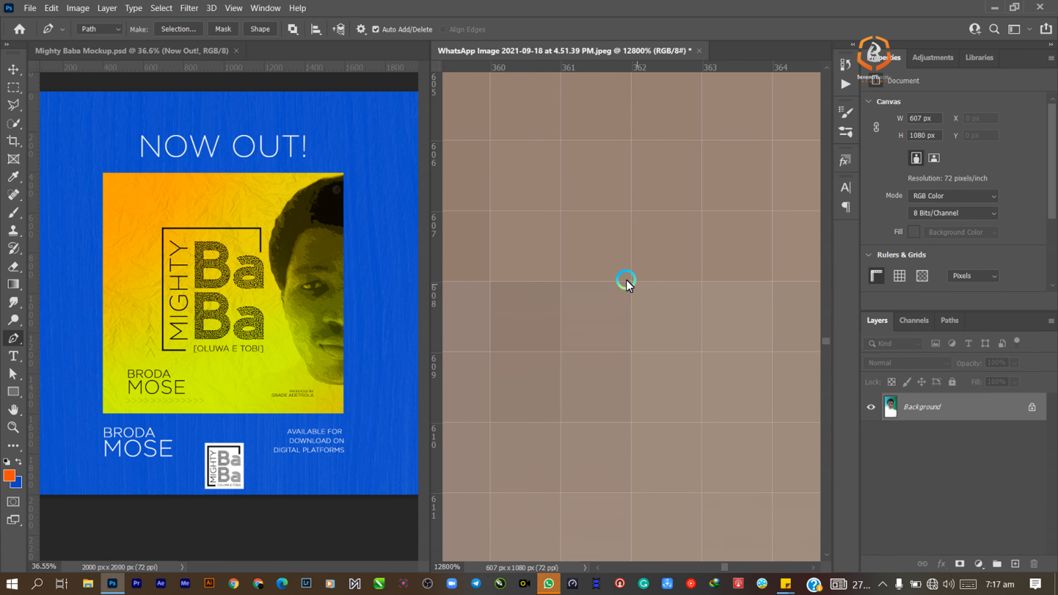
right_click(593, 310)
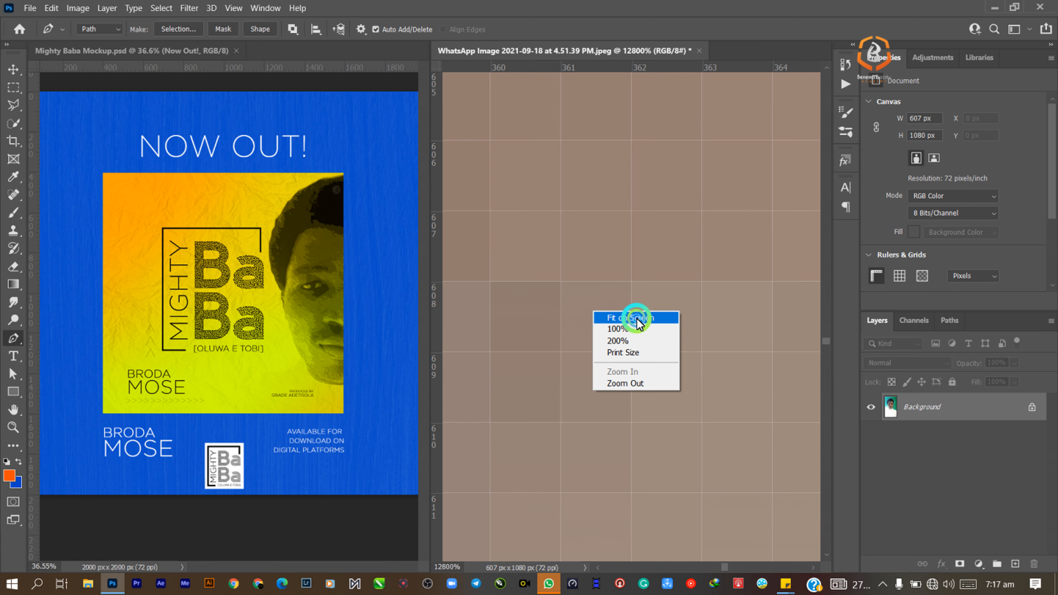
left_click(633, 310)
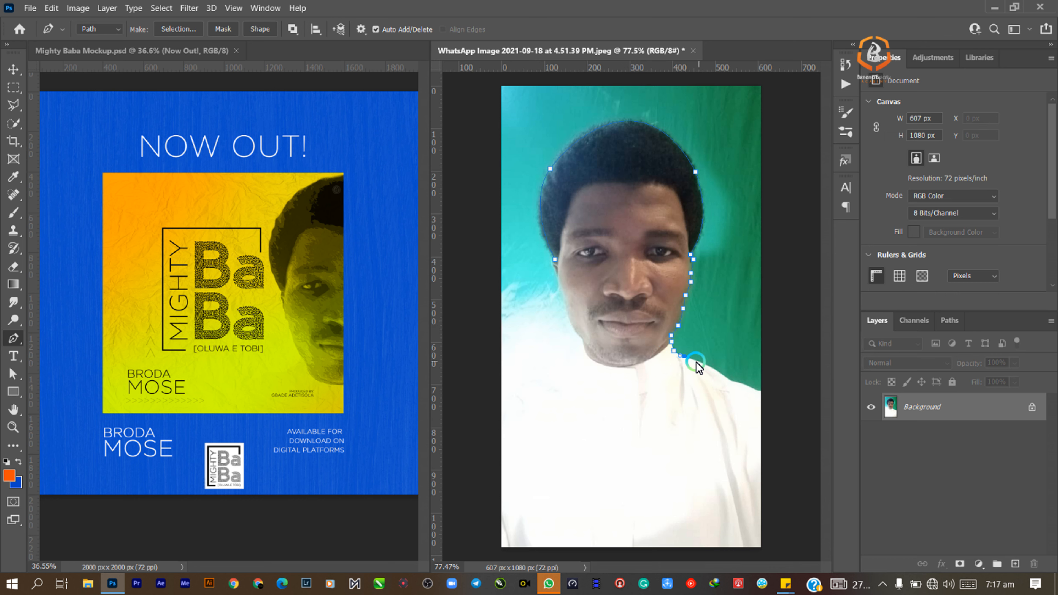
left_click_drag(706, 365, 732, 378)
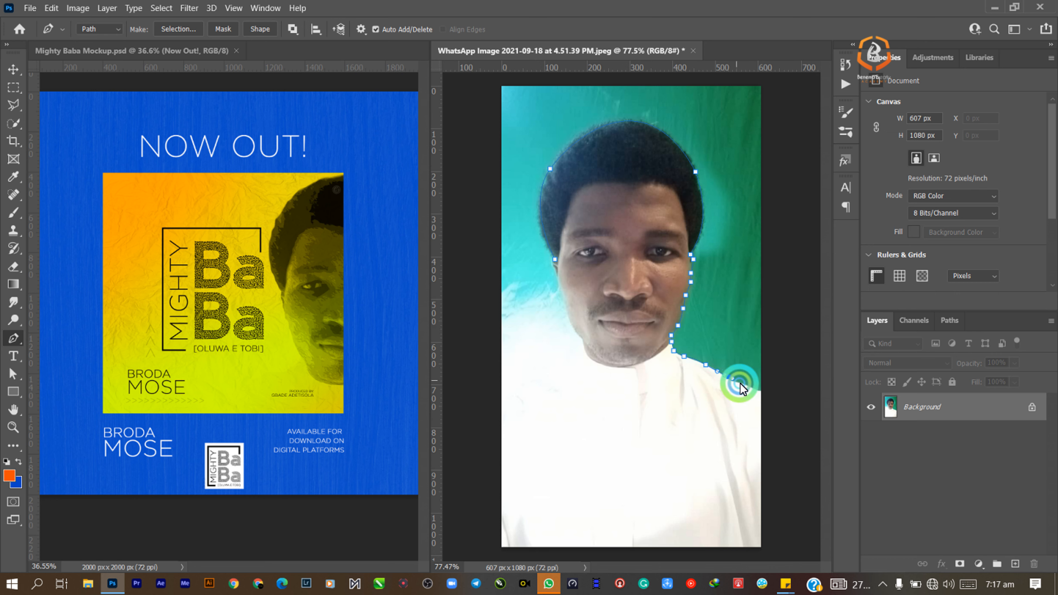
left_click(731, 379)
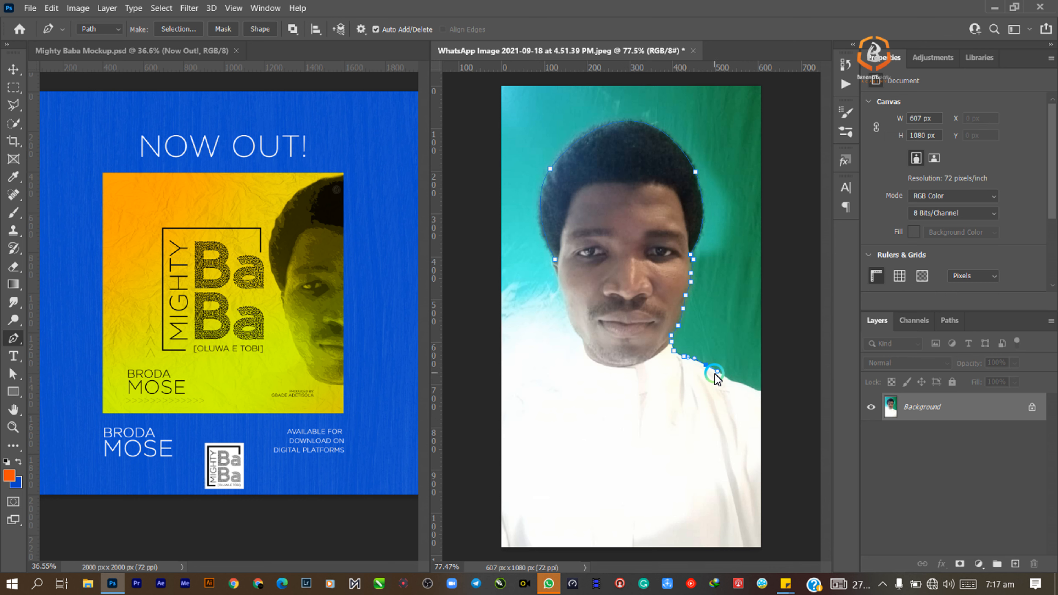
left_click(697, 372, "ctrl")
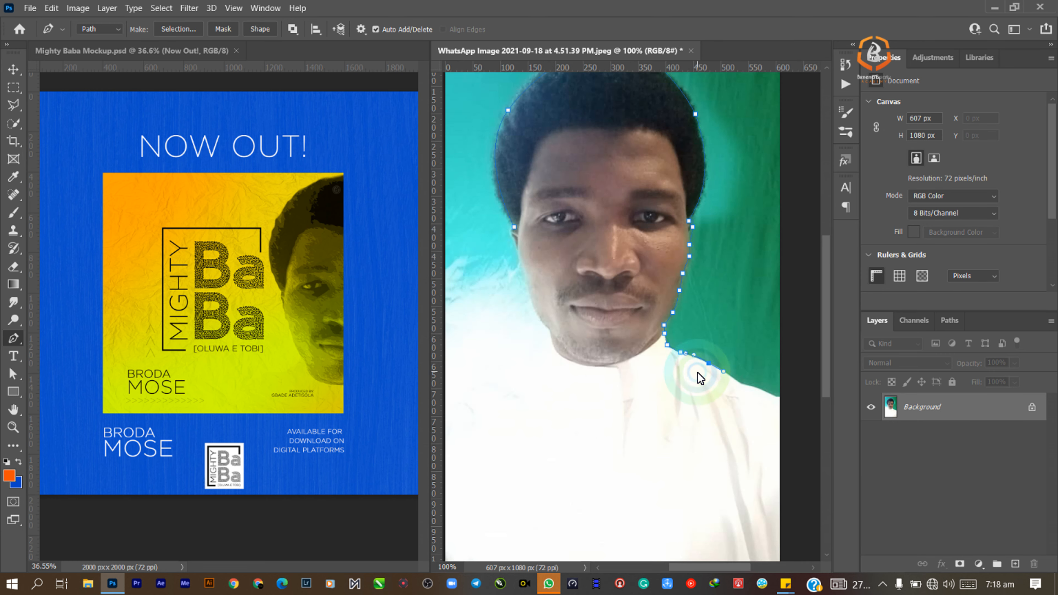
left_click(697, 371, "ctrl")
left_click_drag(702, 371, 631, 307)
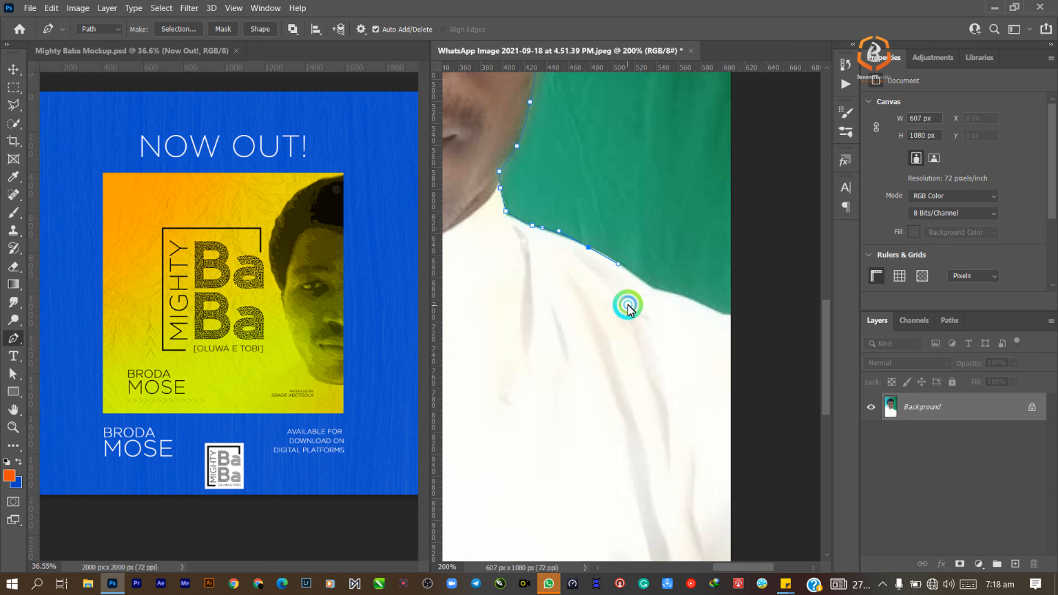
left_click(656, 288)
left_click(712, 307)
left_click(727, 312)
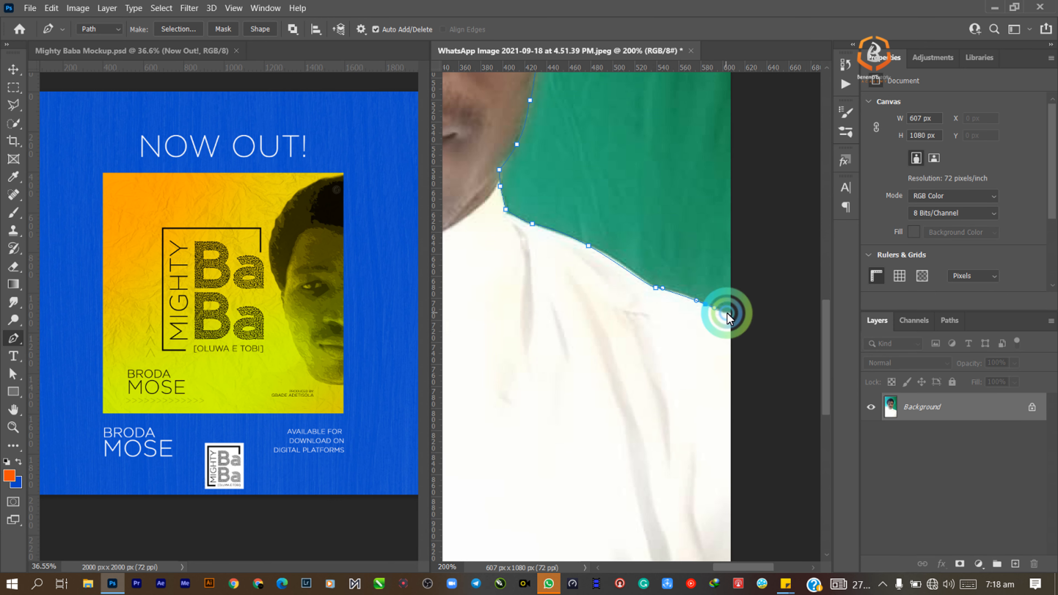
Step: Carry the Pen path around the photo's two bottom corners and up its left edge to the height of the other shoulder
left_click_drag(732, 441, 704, 225)
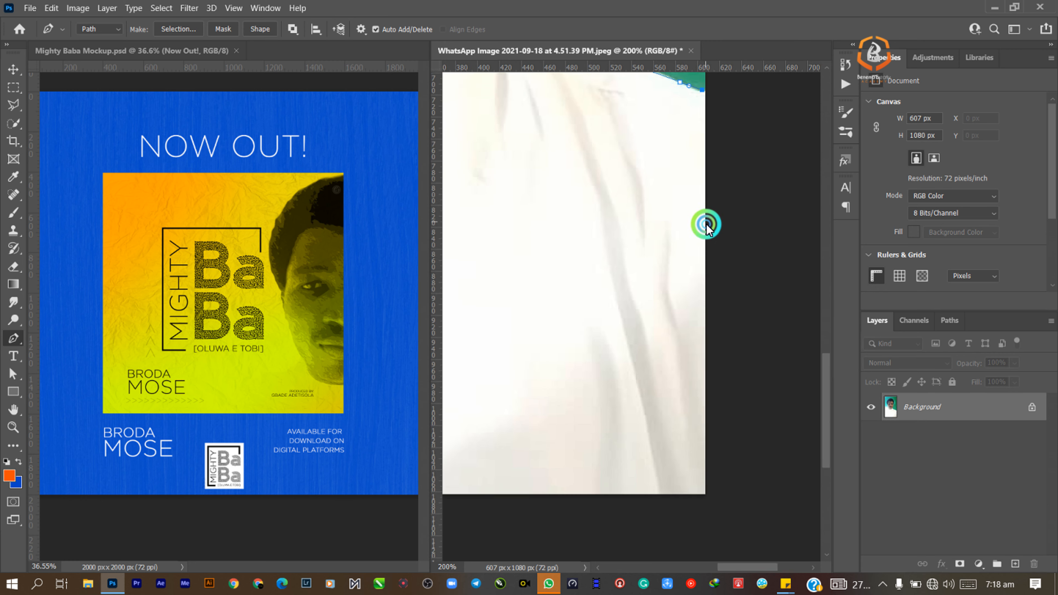
left_click(708, 487)
left_click_drag(602, 450, 880, 398)
left_click_drag(605, 393, 641, 396)
left_click(664, 438)
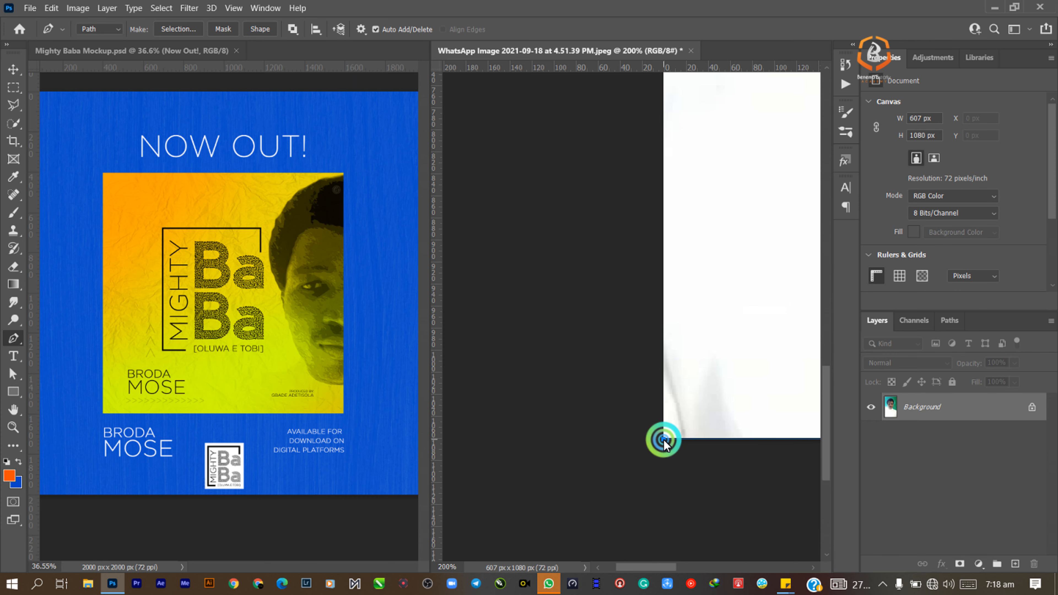
left_click_drag(680, 295, 650, 535)
left_click(555, 362)
left_click_drag(555, 362, 475, 106)
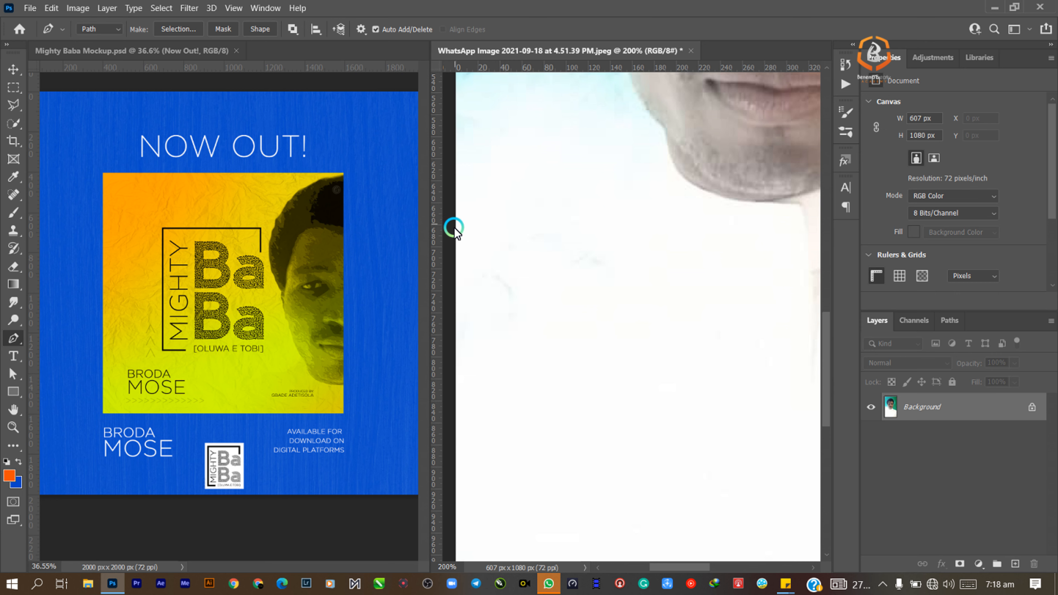
left_click(456, 236)
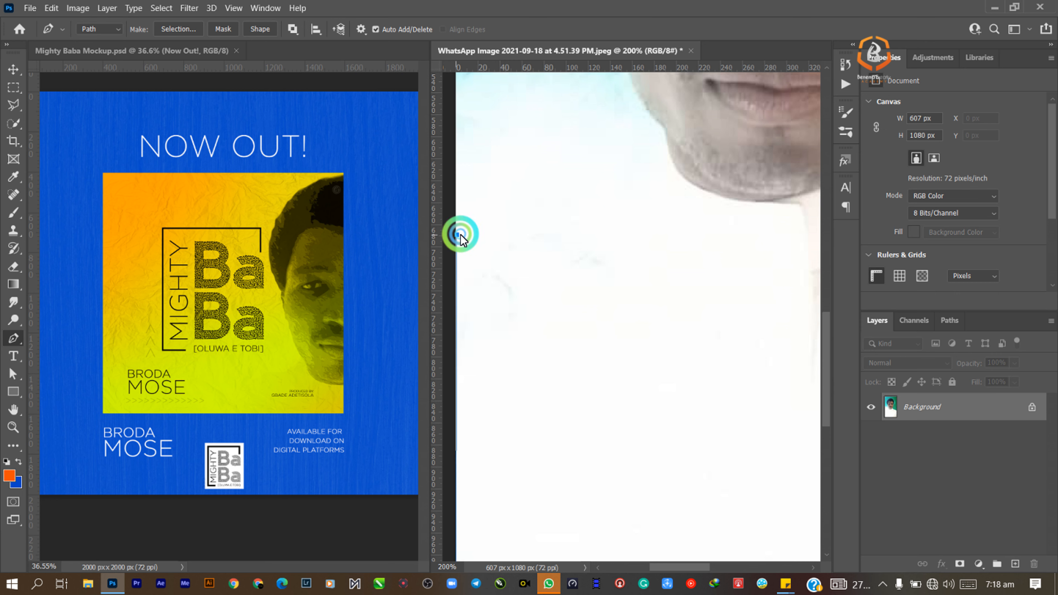
Step: Trace the Pen path along the left shoulder, neck, jaw and cheek, and close it at the starting anchor by the ear
left_click_drag(533, 218, 581, 286)
left_click_drag(563, 217, 550, 177)
left_click_drag(545, 165, 536, 238)
left_click(535, 127)
left_click(542, 123)
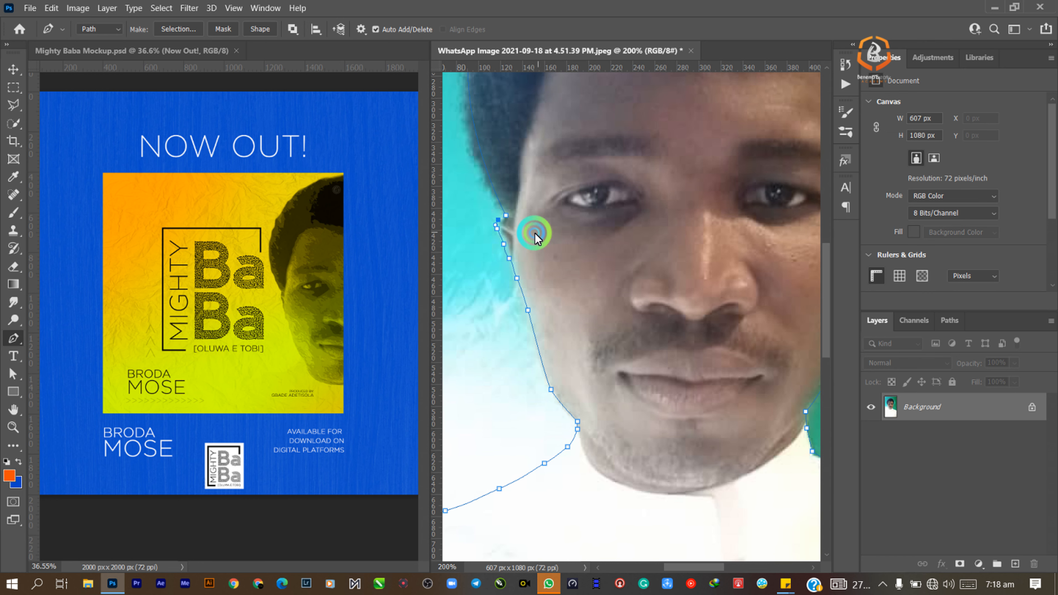
left_click(506, 216)
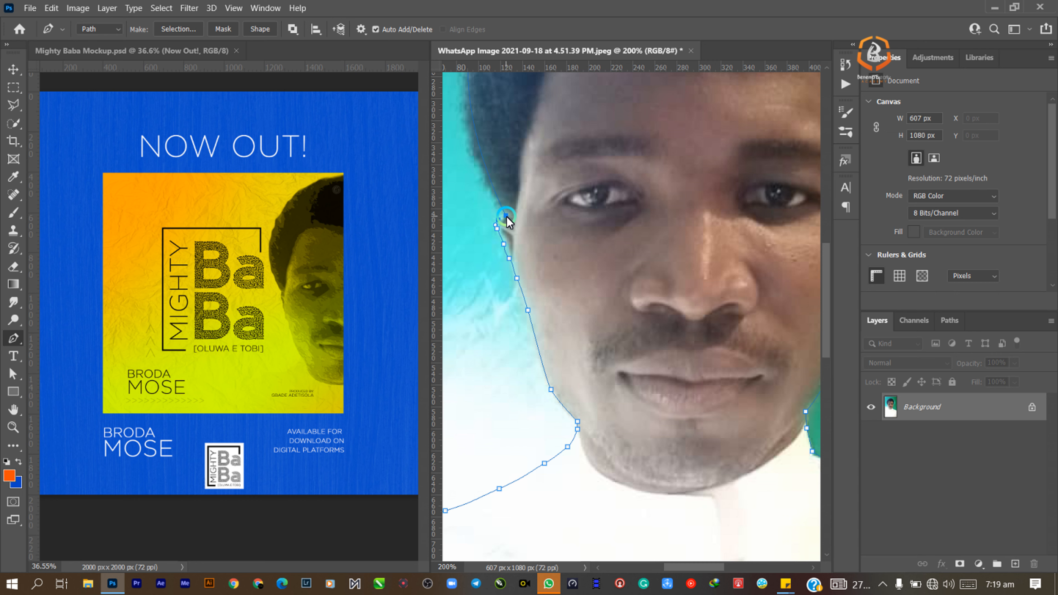
left_click(506, 216)
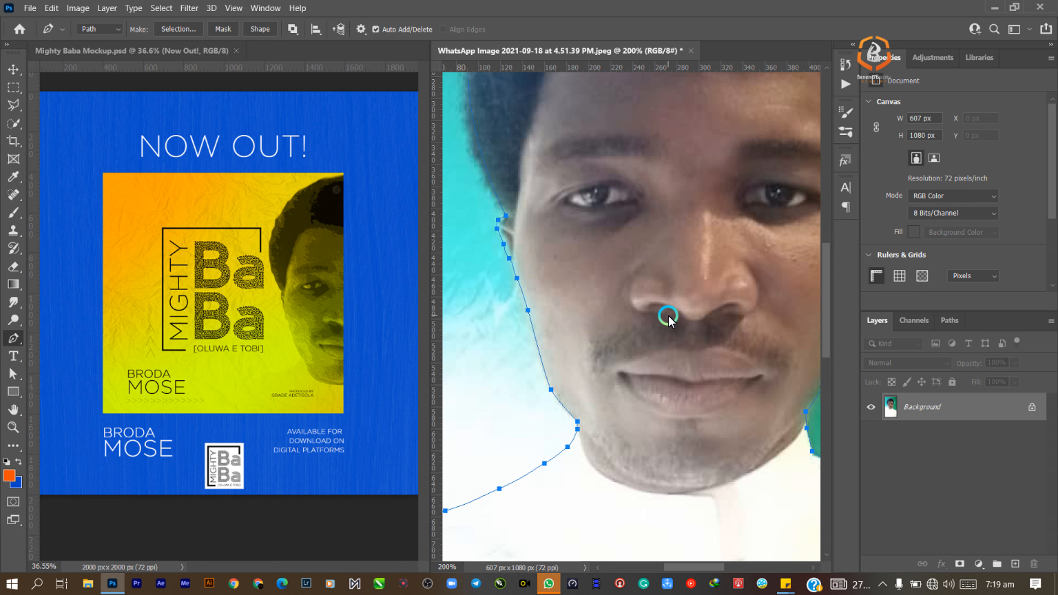
Step: Mask the portrait layer with a selection made from the closed path and convert the masked layer to a smart object
scroll(669, 321, "down", 1)
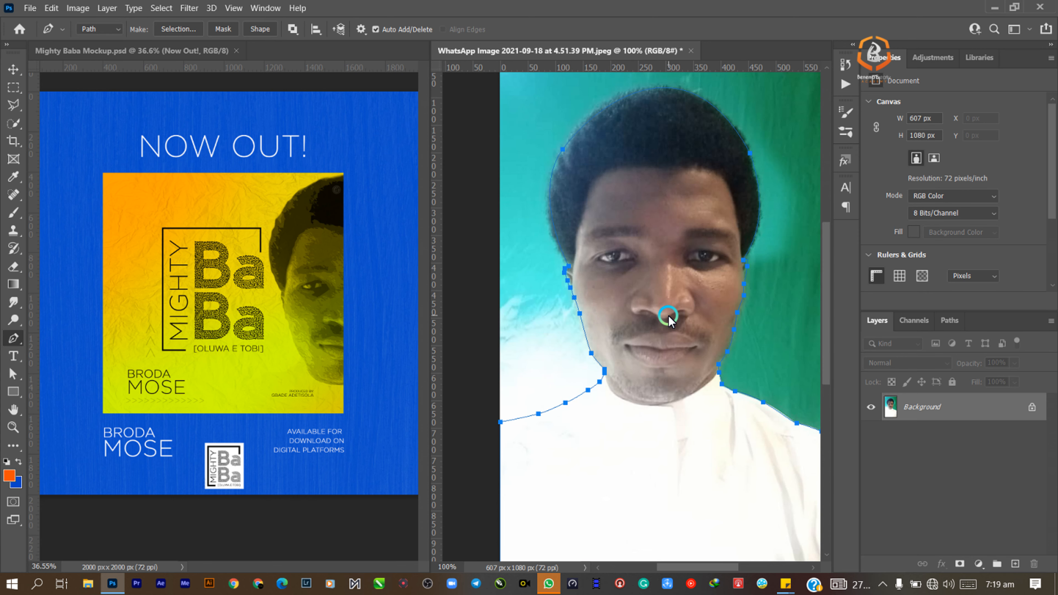
scroll(668, 317, "down", 1)
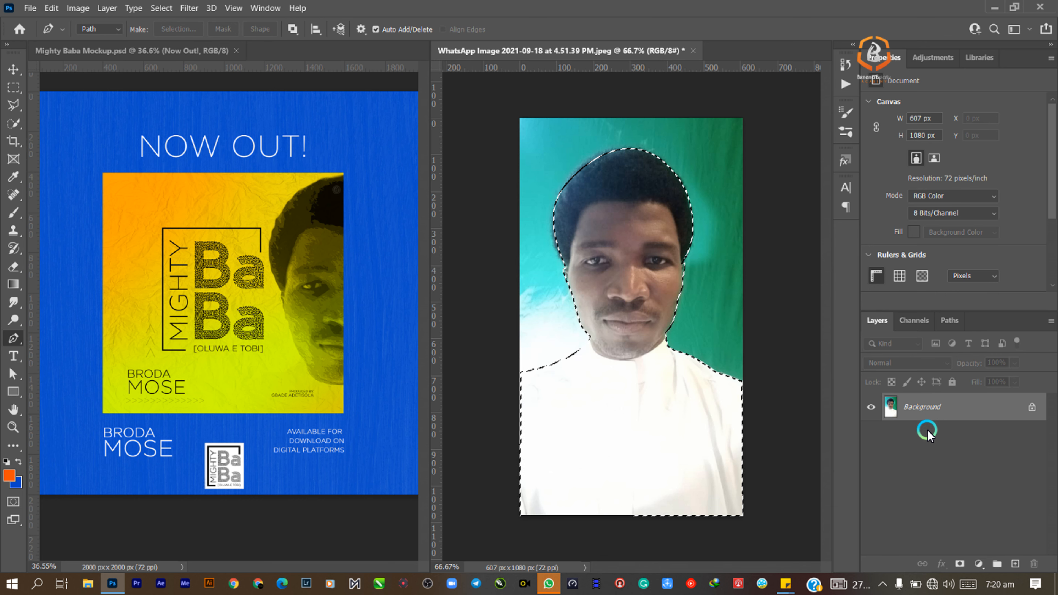
left_click(961, 564)
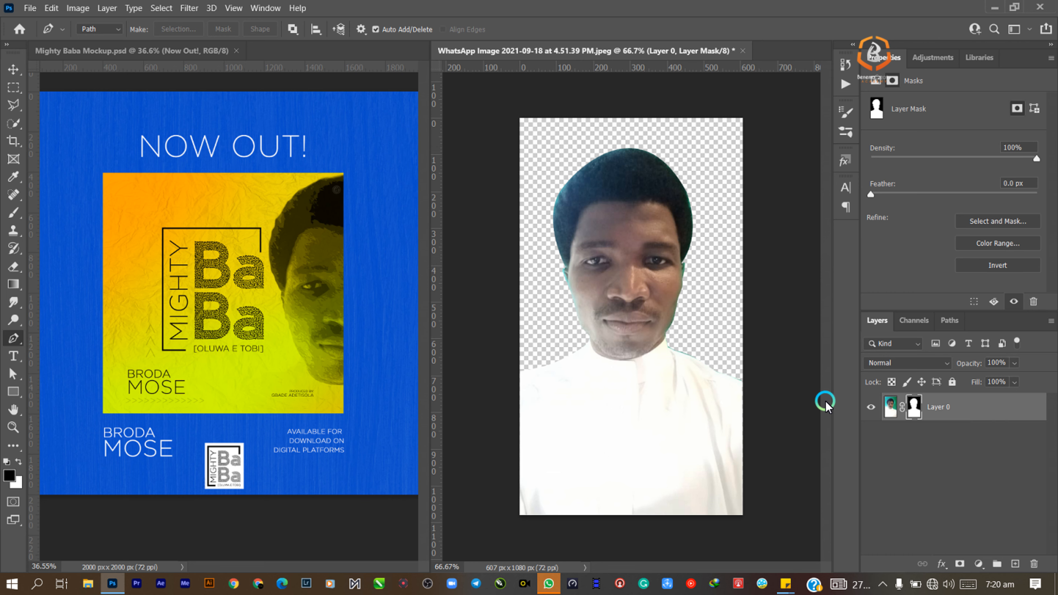
right_click(952, 405)
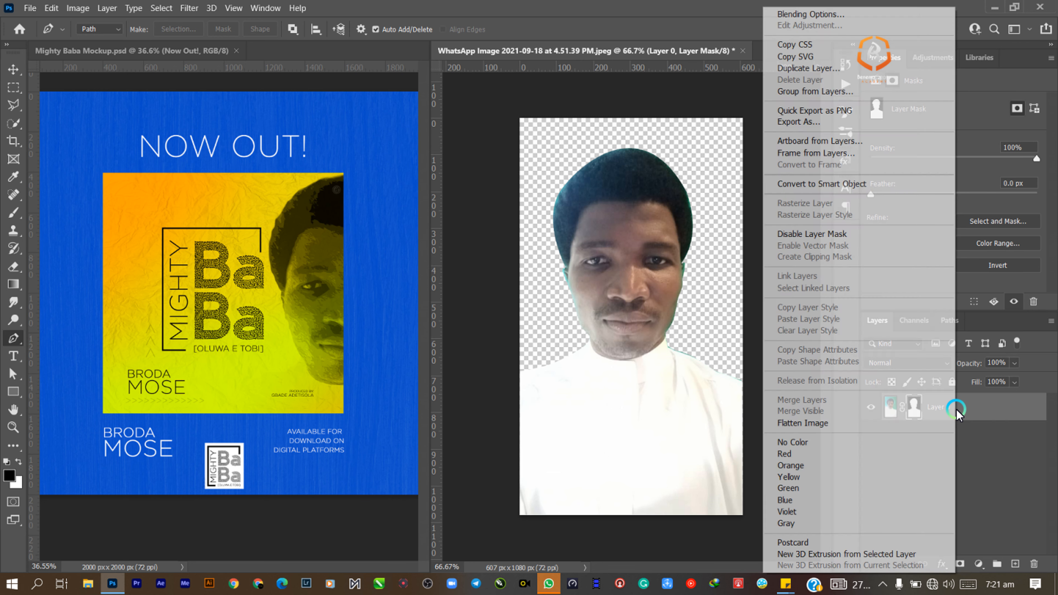
left_click(864, 182)
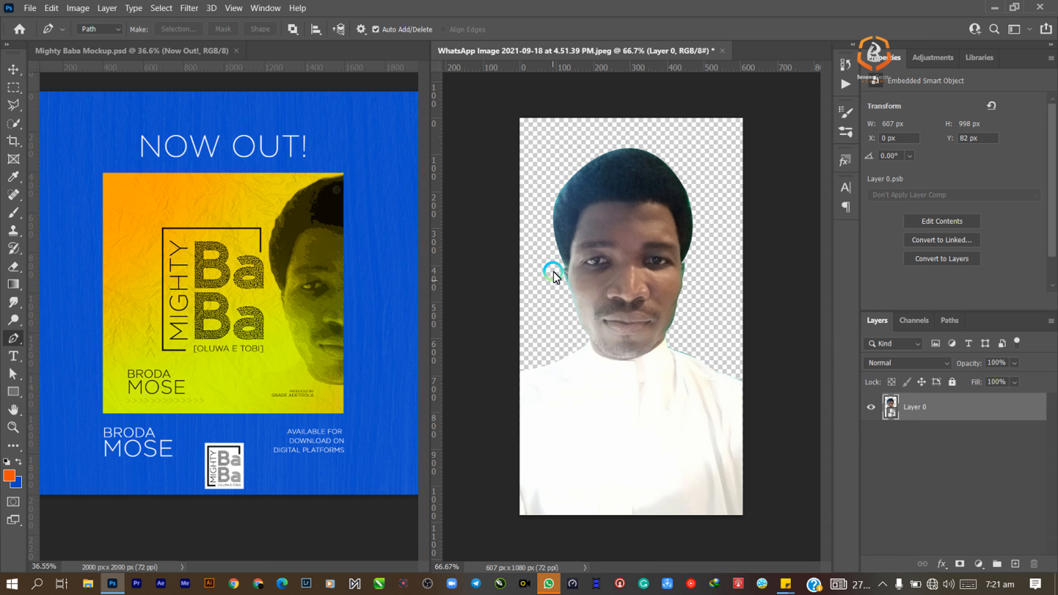
Step: Start setting up a new document and set its measurement unit to Pixels
left_click(30, 8)
left_click(176, 55)
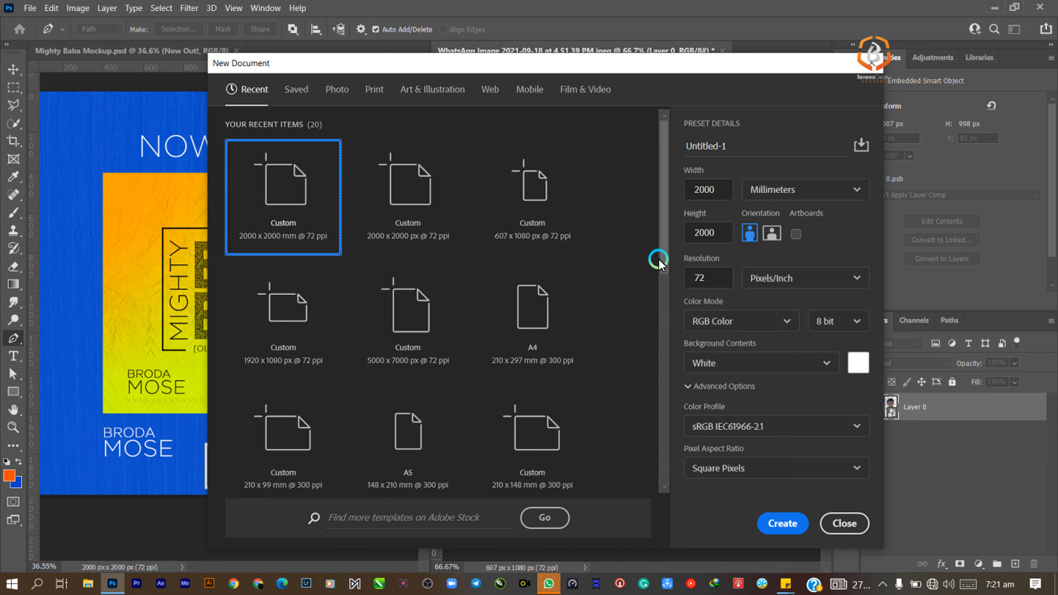
left_click(781, 193)
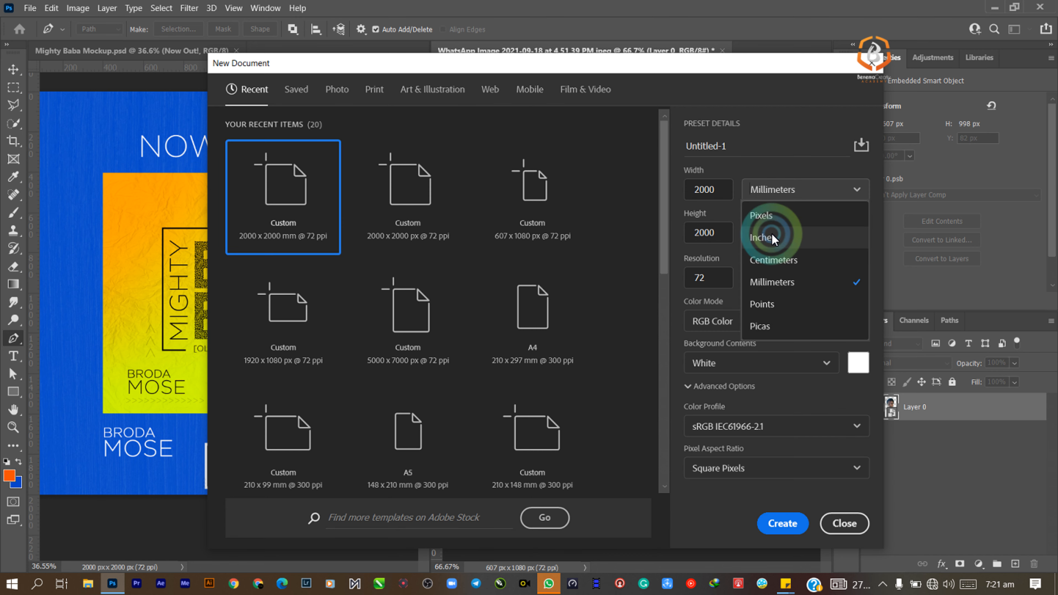
left_click(775, 223)
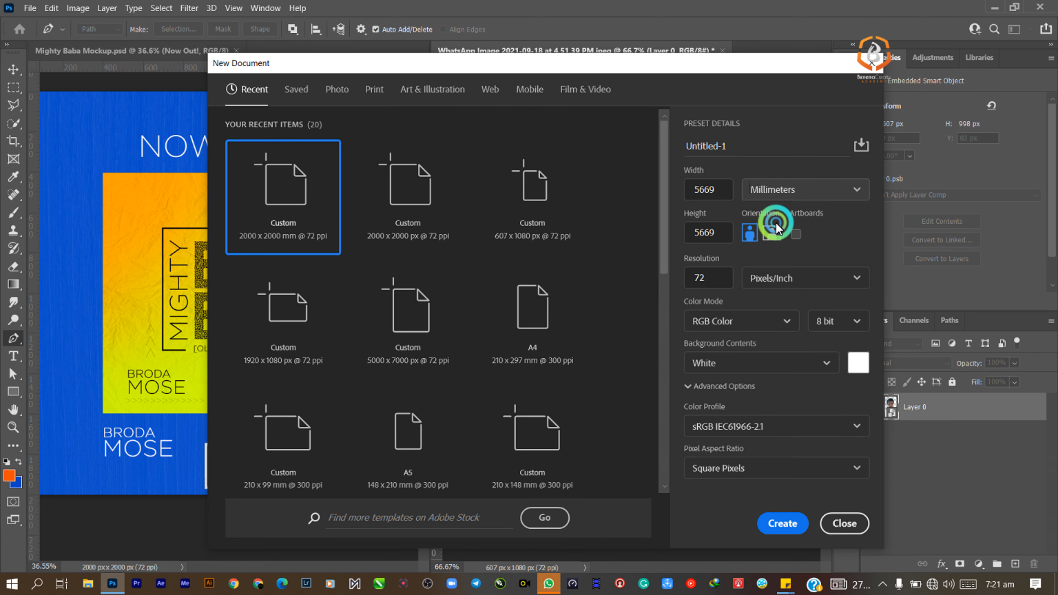
Step: Create the blank document at 2000 × 2000 pixels and 72 pixels/inch, and bring it into view
left_click(702, 199)
double_click(704, 193)
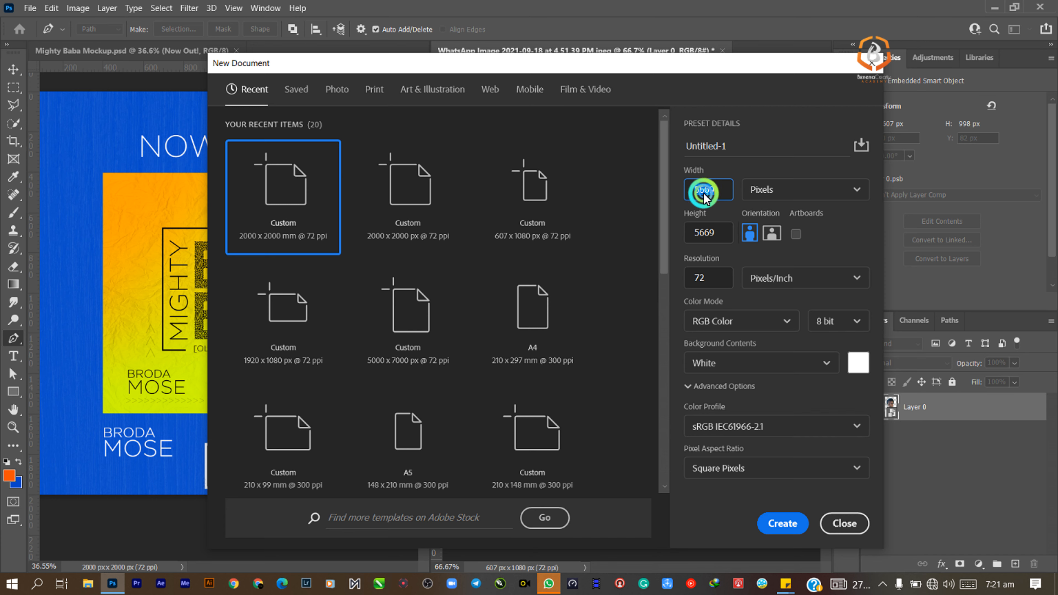
type("200")
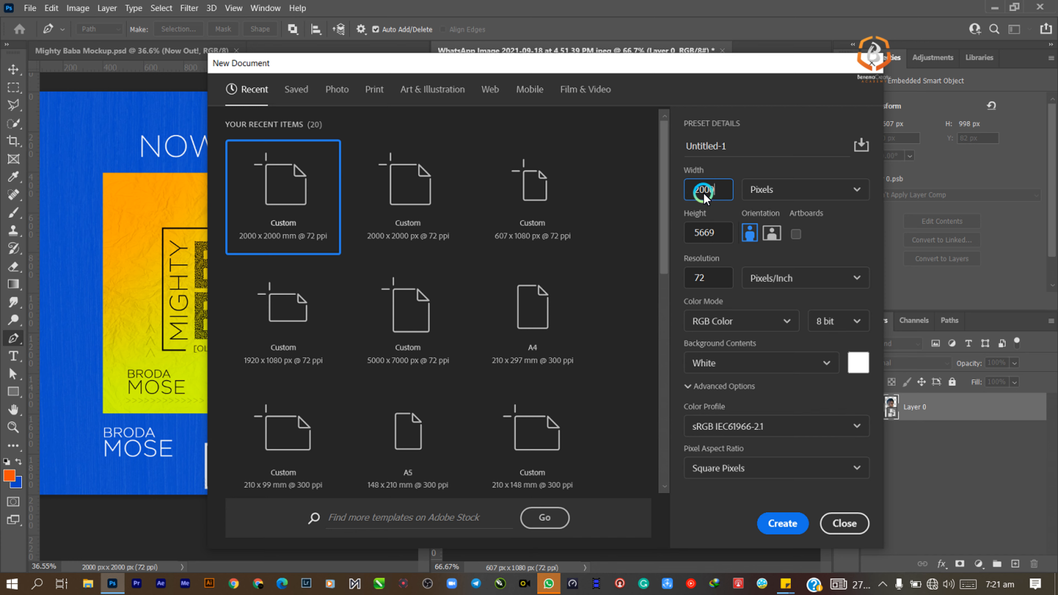
type("0")
key("Tab")
key("Tab")
type("2000")
double_click(682, 279)
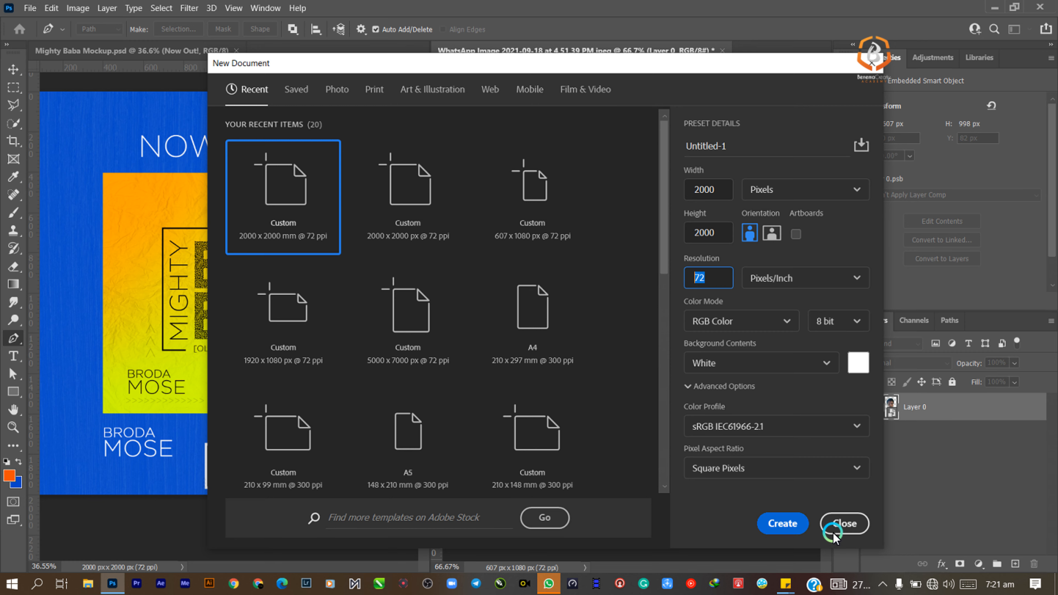
left_click(795, 532)
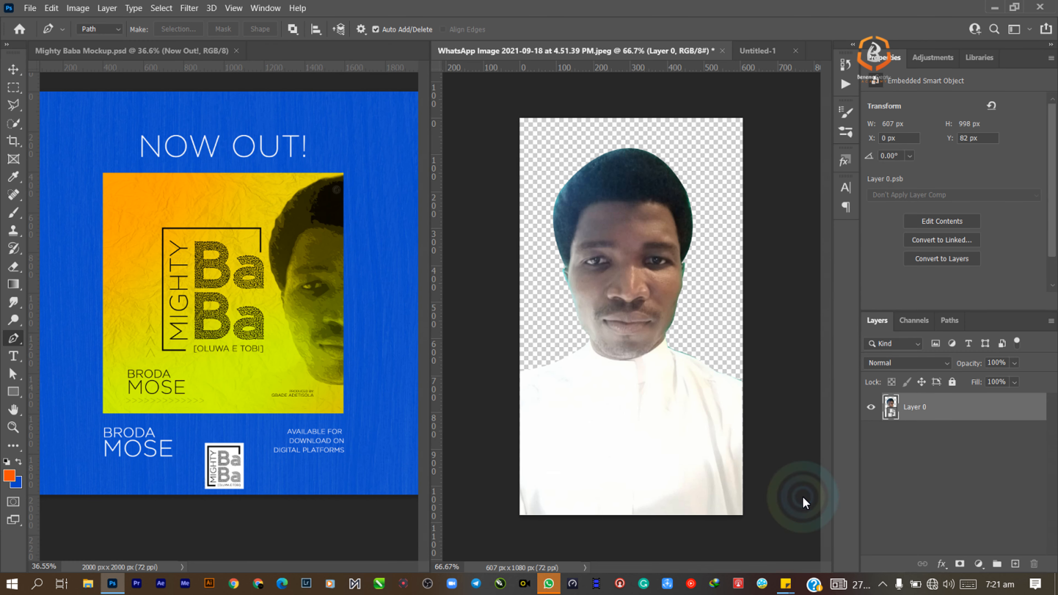
left_click(746, 51)
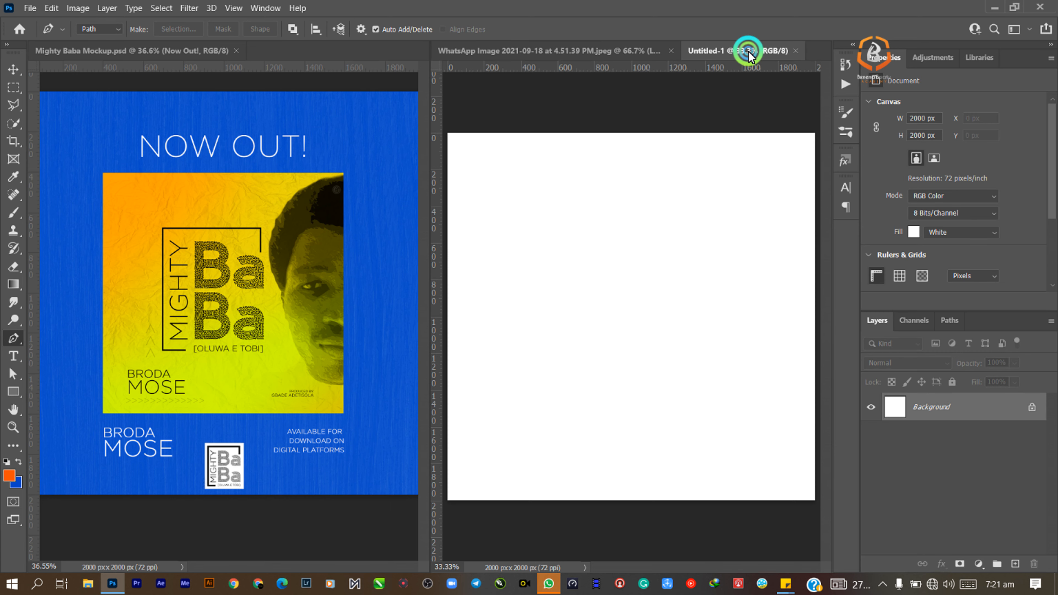
Step: Return to the blank 2000 × 2000 px document after checking the portrait, and start a Solid Color fill layer there
left_click(606, 56)
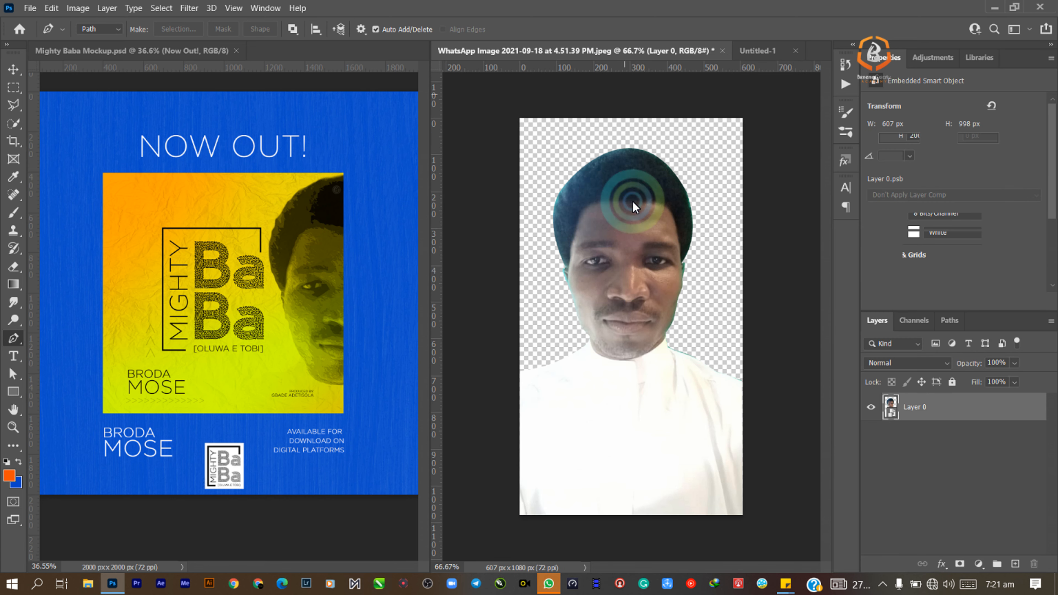
left_click(753, 51)
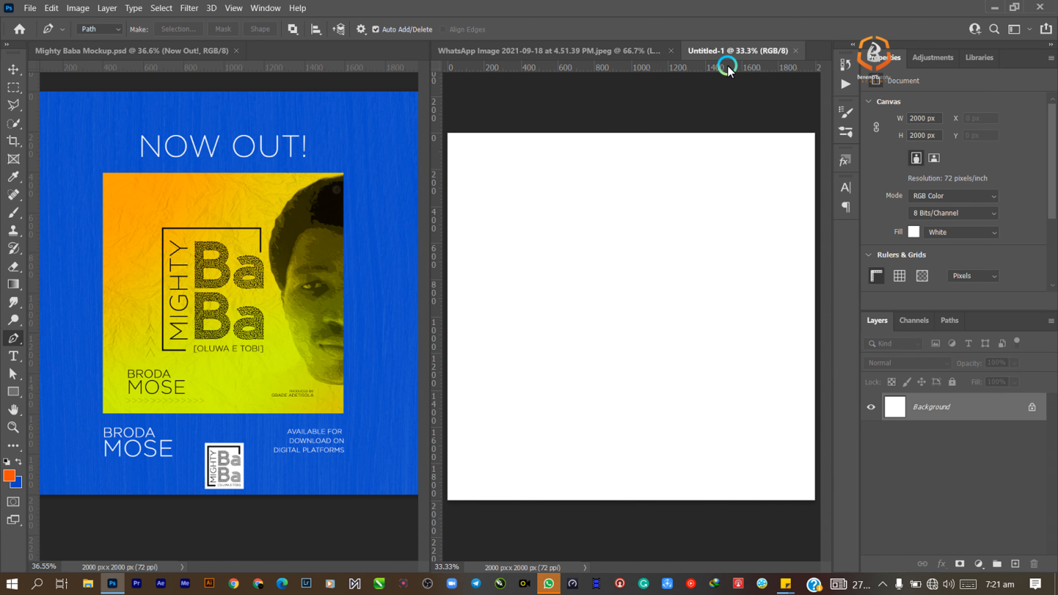
left_click(13, 68)
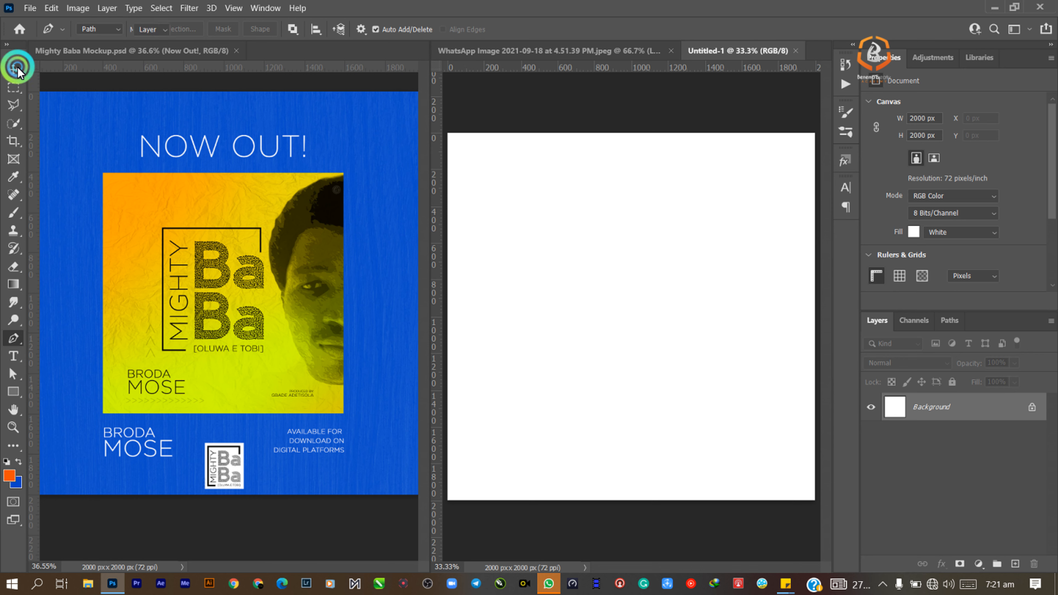
left_click(982, 565)
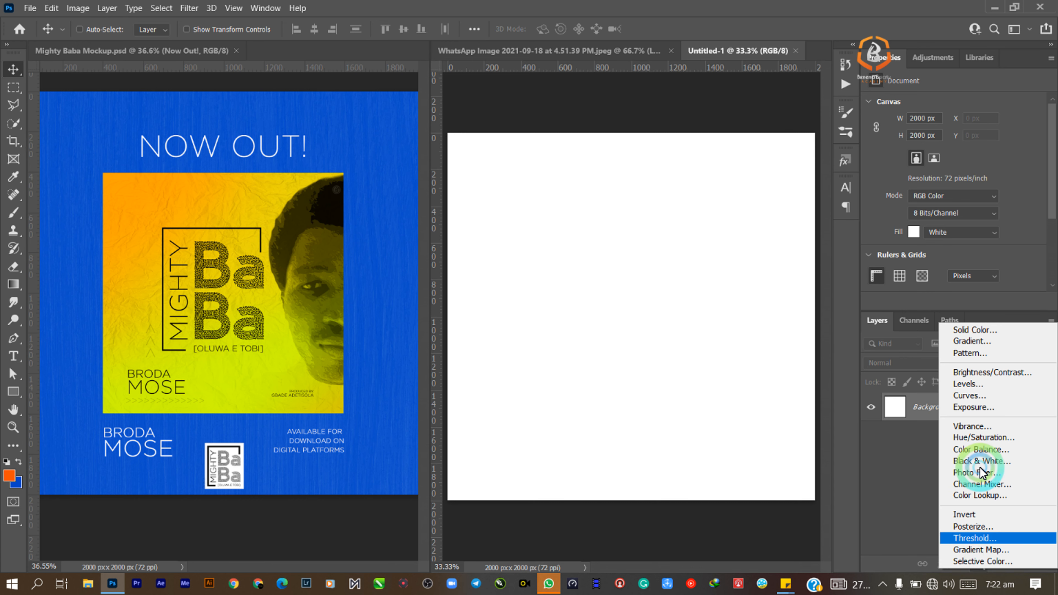
left_click(980, 565)
left_click(981, 565)
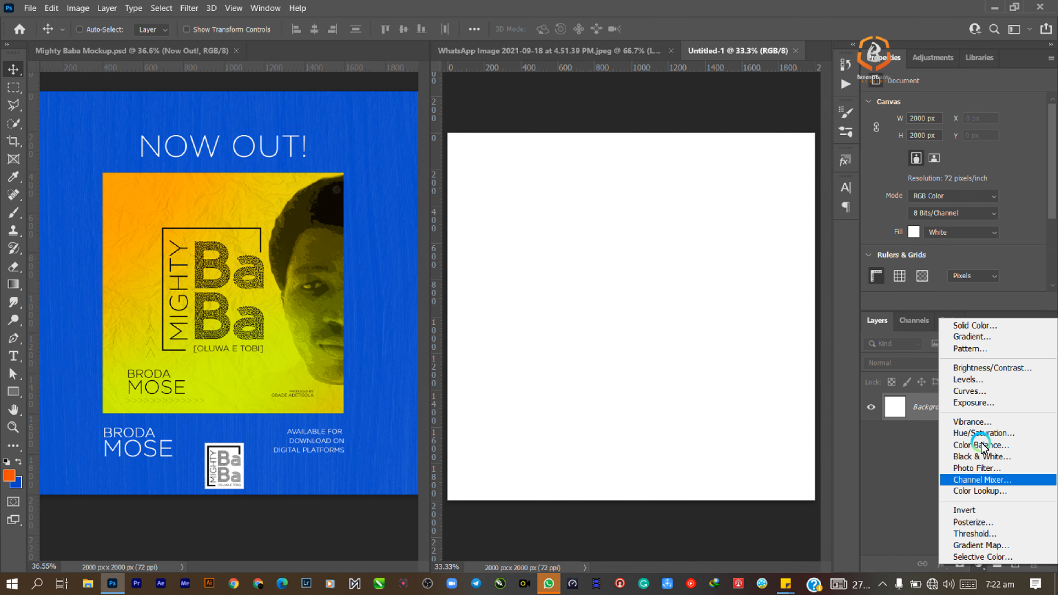
left_click(968, 326)
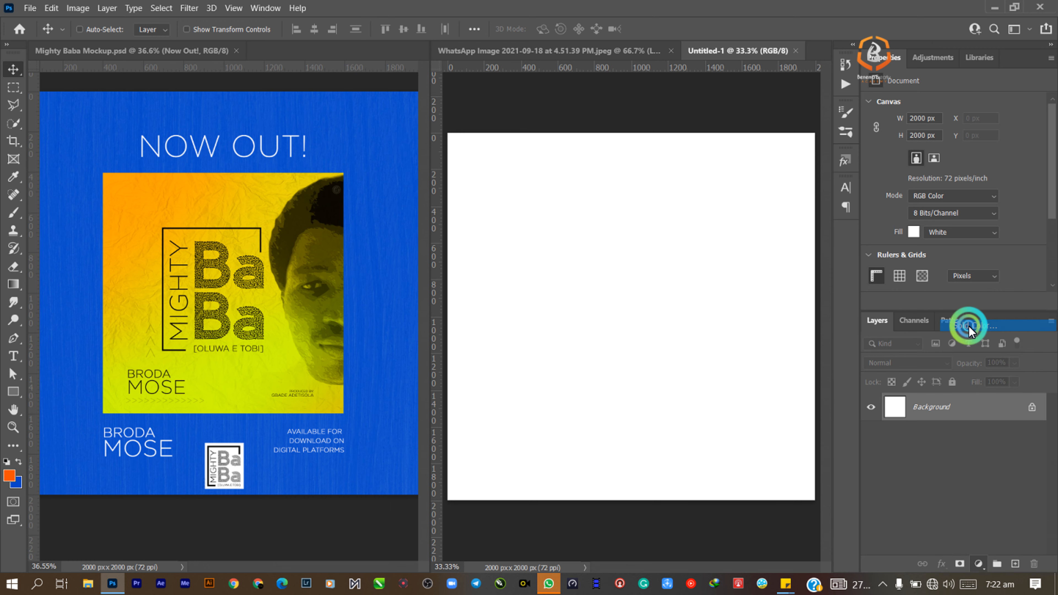
Step: Set the fill layer's colour to a bright, fully saturated yellow, about #fcff00
left_click(878, 216)
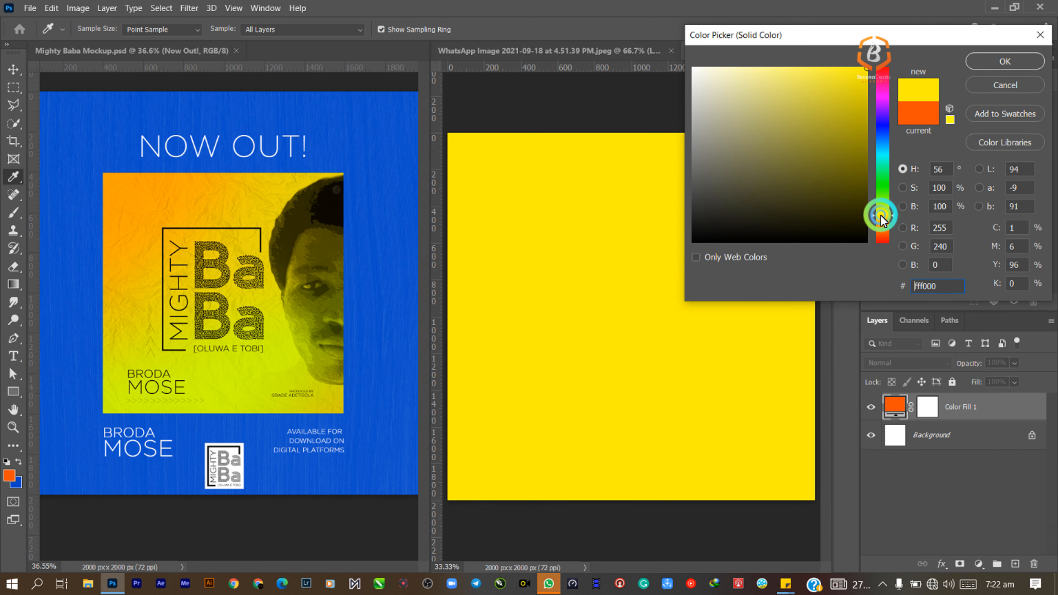
left_click_drag(882, 231, 885, 213)
left_click(865, 70)
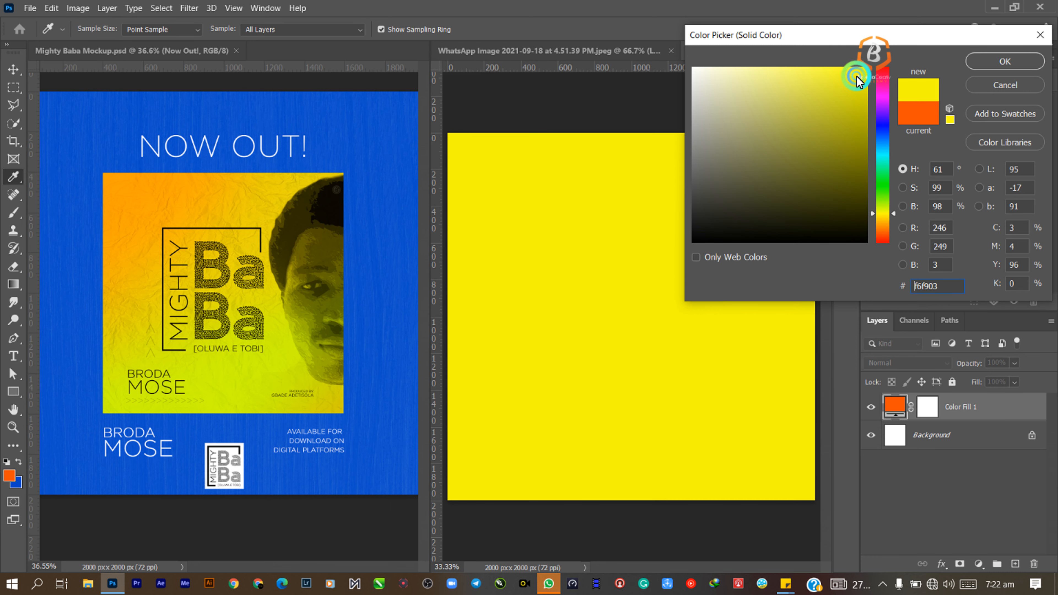
left_click(868, 65)
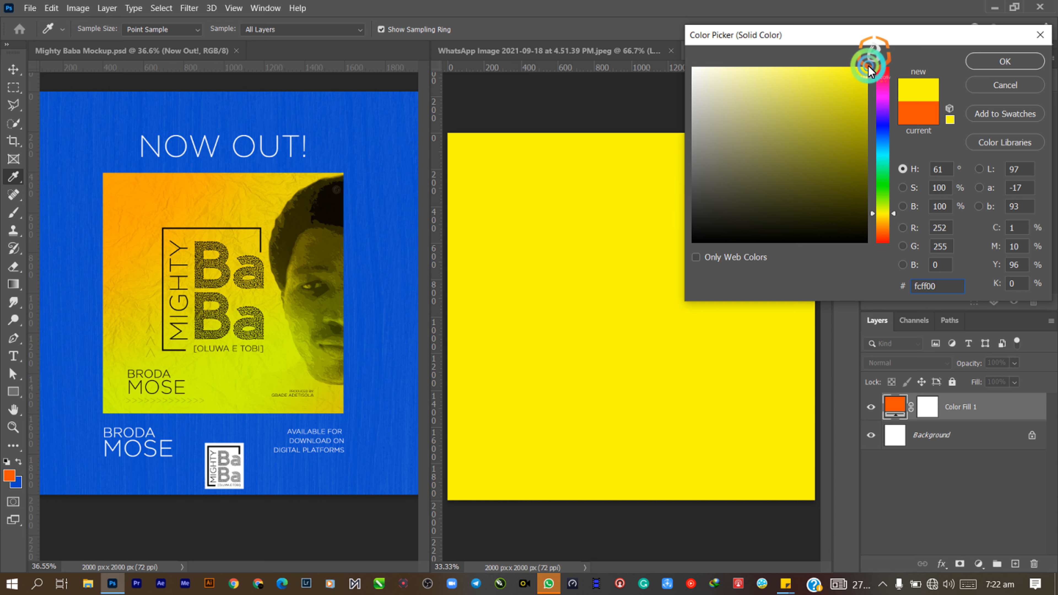
left_click(866, 67)
left_click(869, 65)
left_click(867, 69)
left_click(1002, 61)
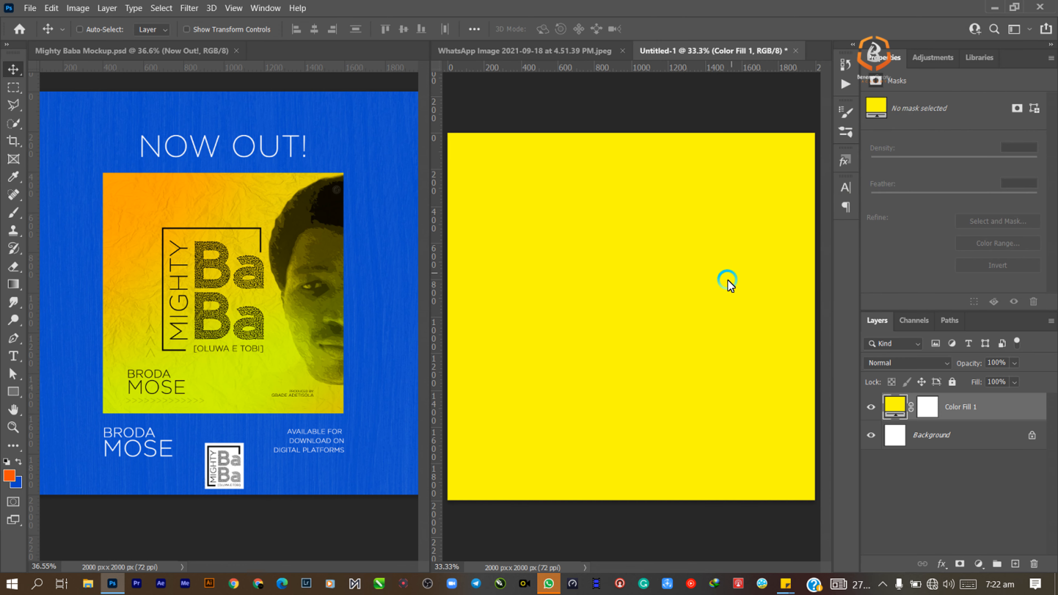
Step: Widen the portrait's document area over the mockup and copy the cut-out portrait into the yellow document
left_click(551, 51)
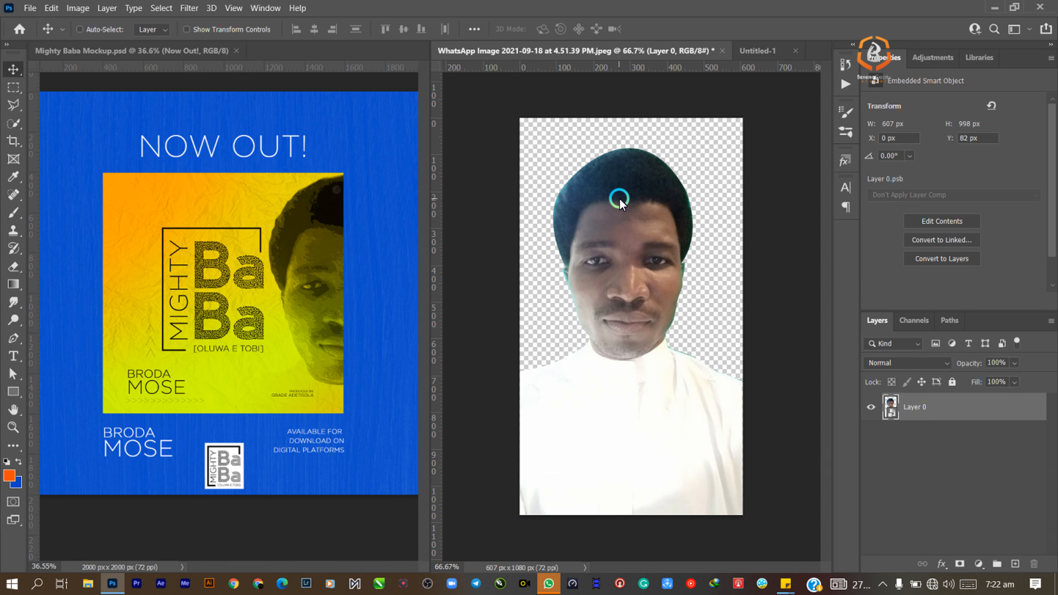
left_click(430, 167)
left_click_drag(430, 167, 58, 215)
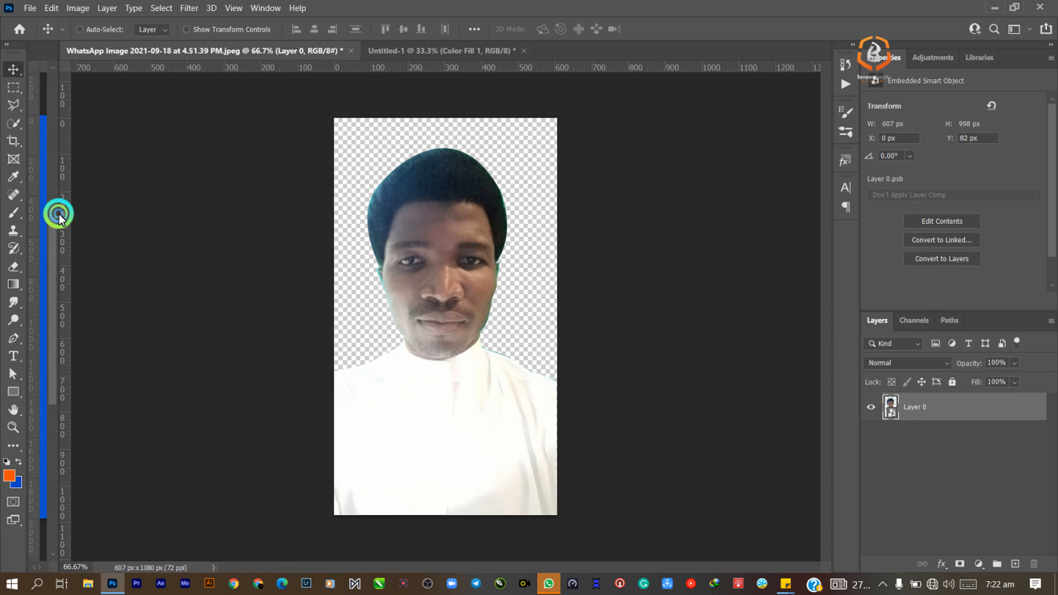
left_click(395, 50)
left_click(295, 51)
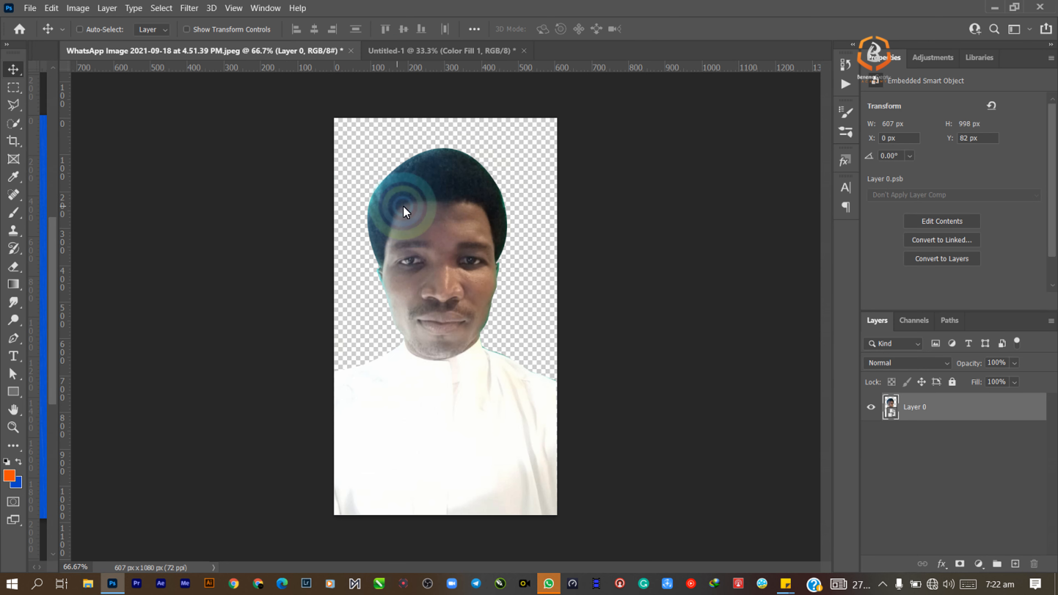
left_click_drag(415, 215, 484, 344)
key("ctrl")
key("ctrl+t")
left_click_drag(519, 273, 624, 147)
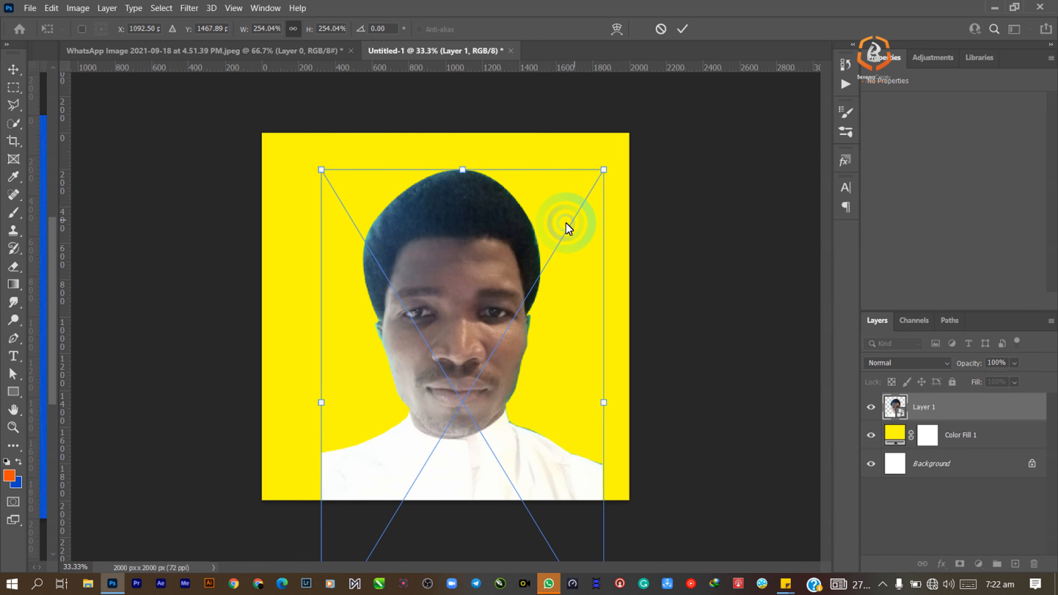
left_click(660, 29)
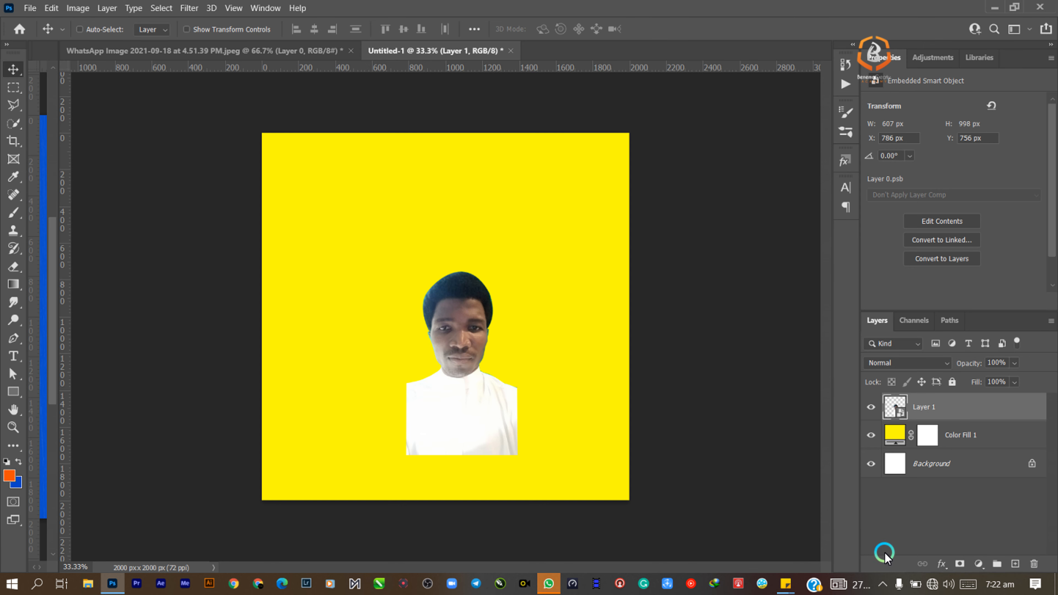
Step: Add a layer mask to the portrait layer and set up a Soft Round brush at 322 px with 0% hardness
left_click(961, 564)
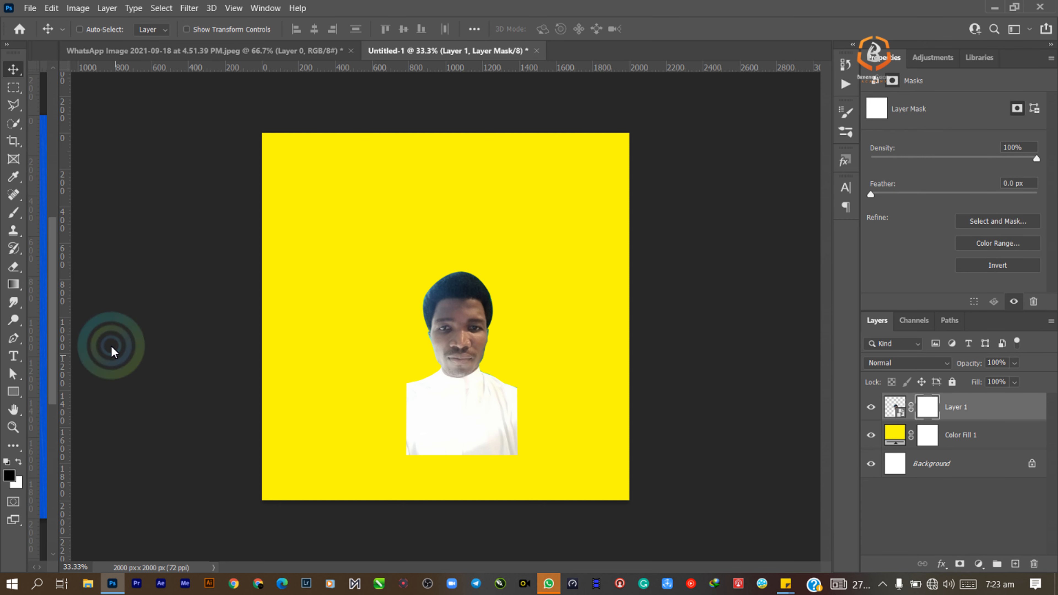
left_click(12, 215)
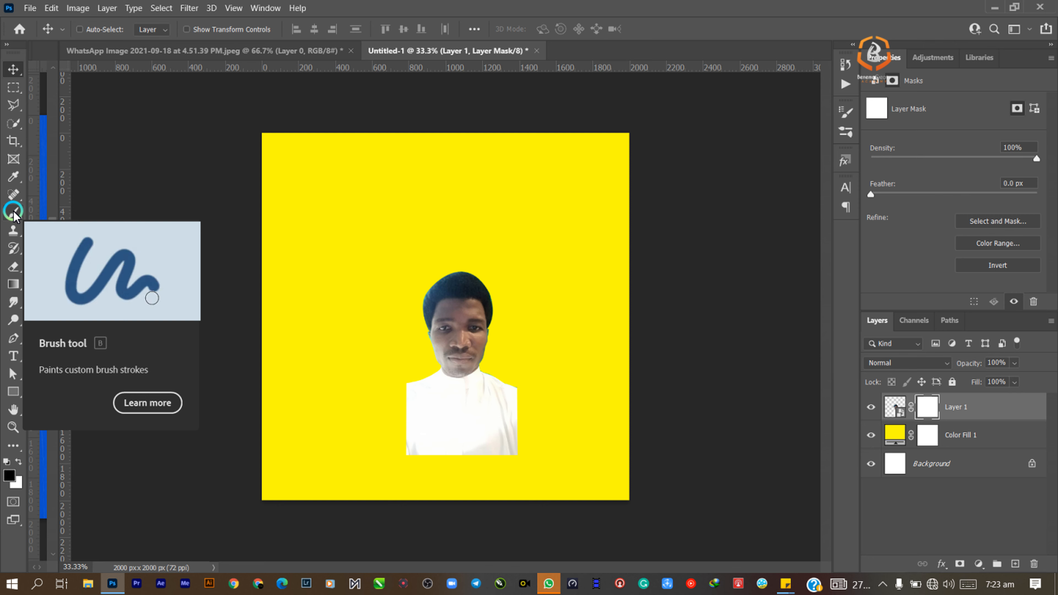
left_click(14, 214)
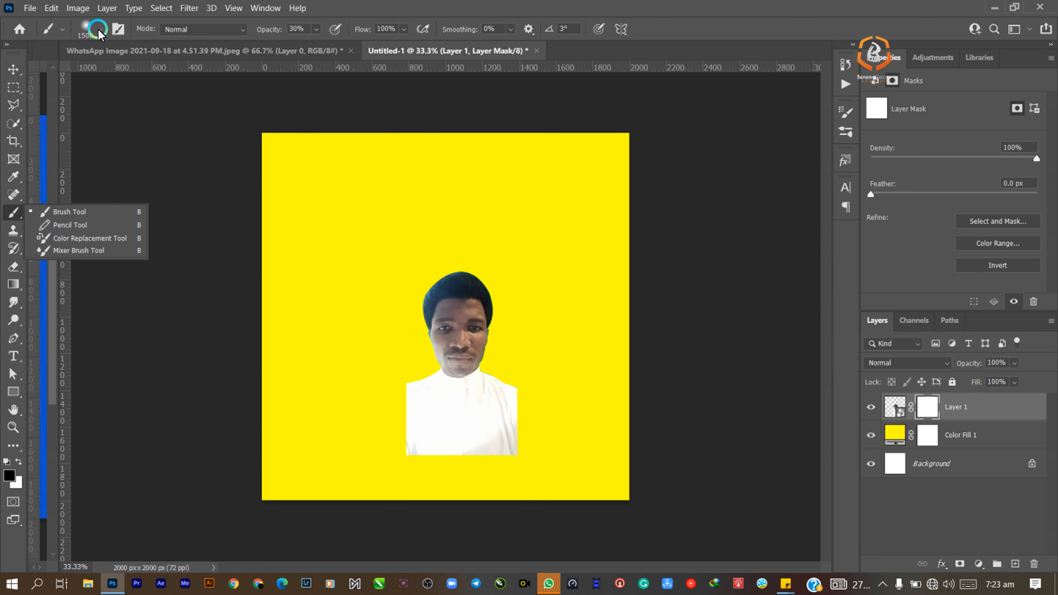
left_click(100, 33)
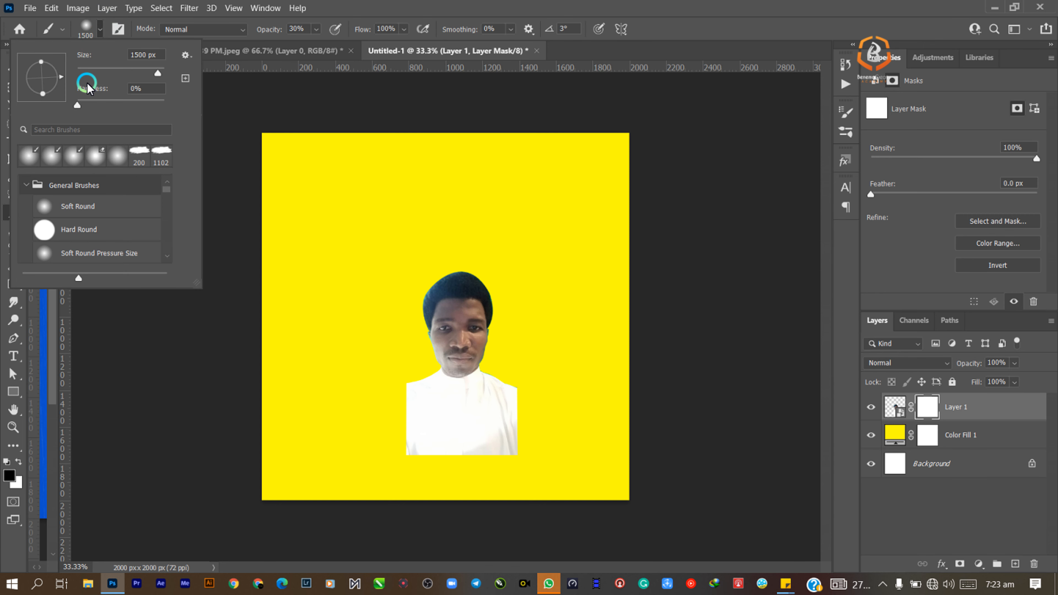
left_click(79, 207)
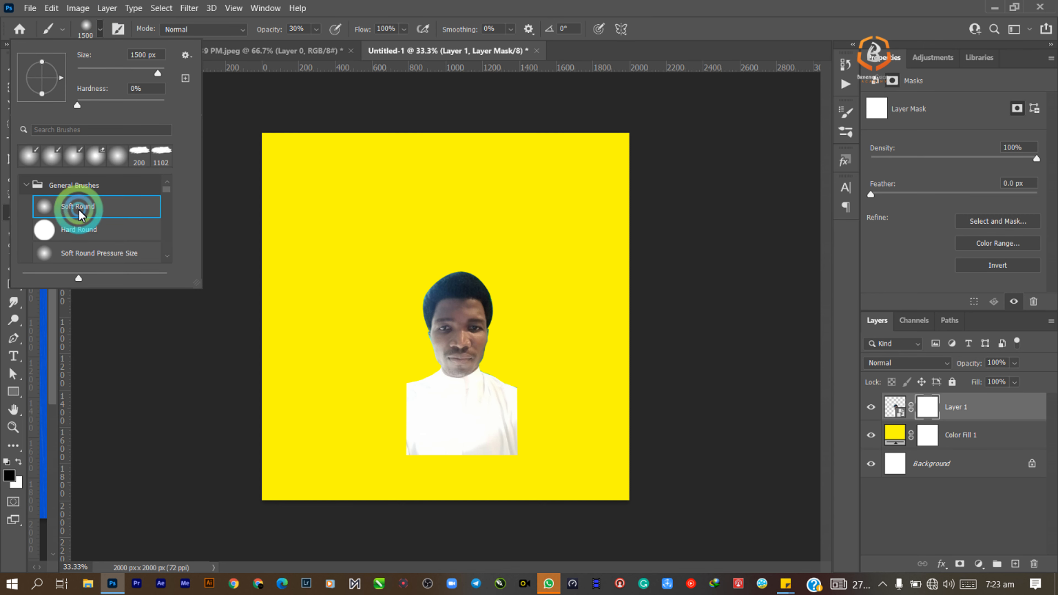
left_click(78, 105)
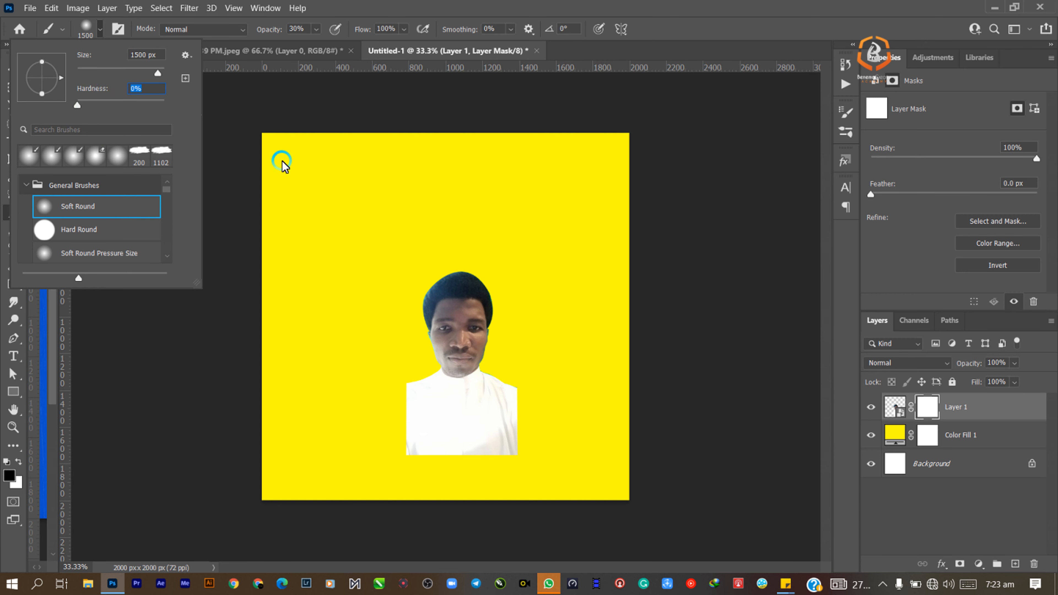
left_click_drag(156, 74, 148, 73)
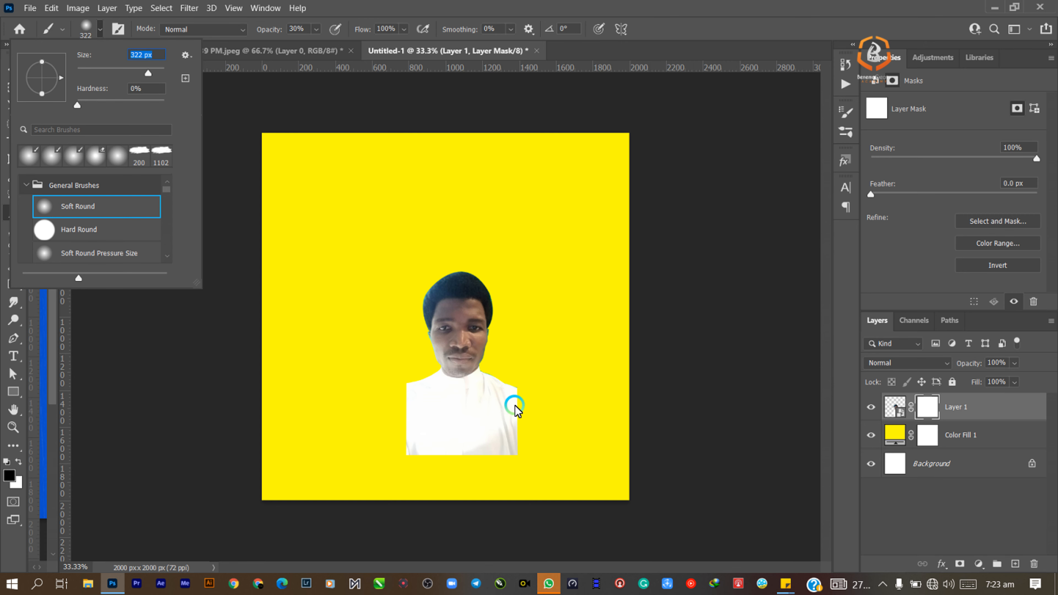
Step: Set the foreground colour to black (000000) and brush the mask along the shirt's lower right edge at 30% opacity
left_click(9, 475)
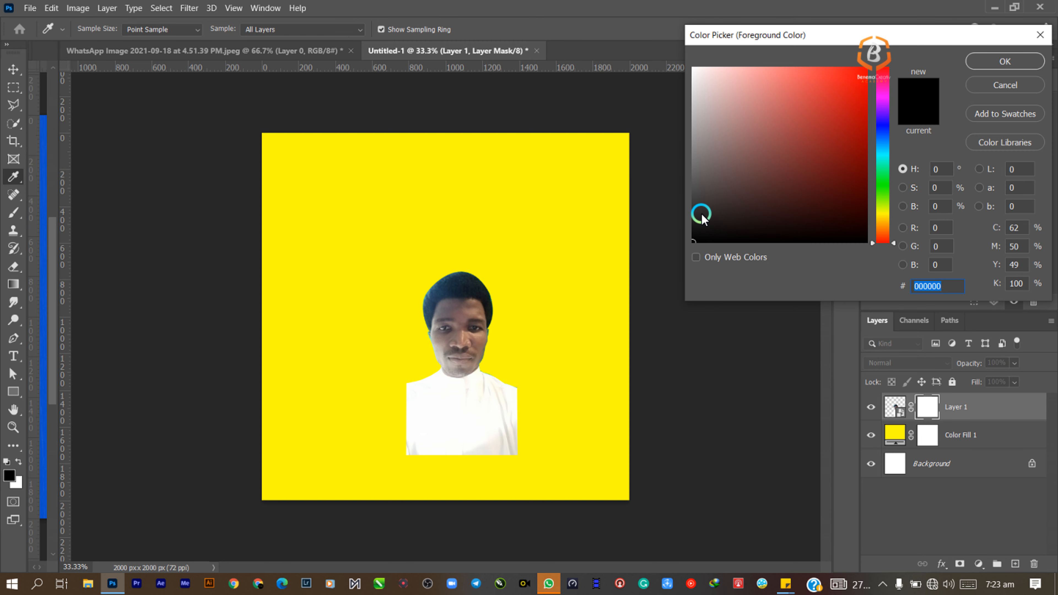
left_click(694, 240)
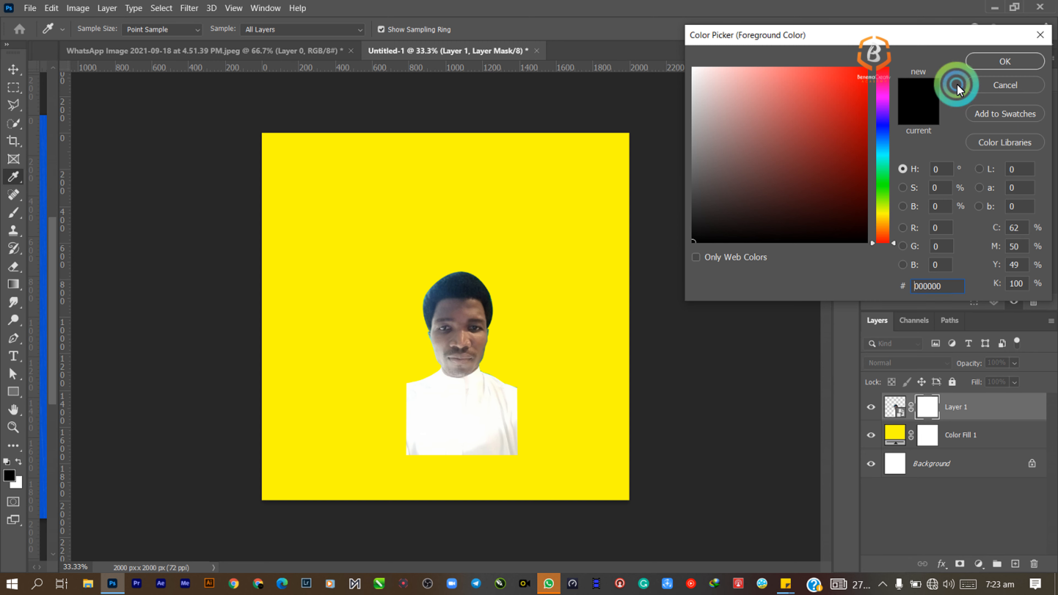
left_click(990, 63)
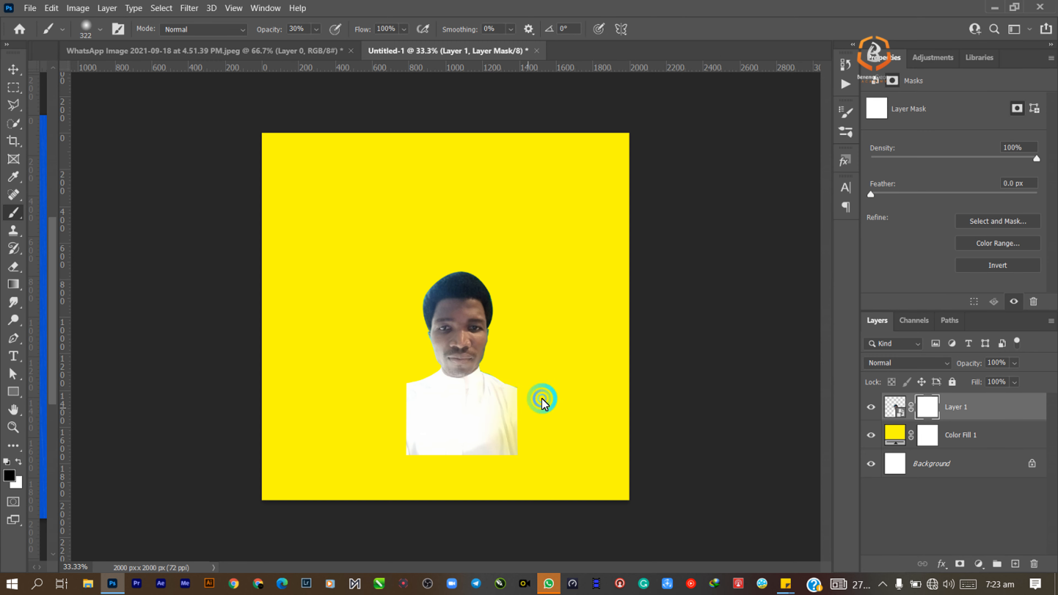
mouse_move(533, 429)
left_mouse_down()
mouse_move(541, 360)
mouse_move(526, 444)
left_mouse_up()
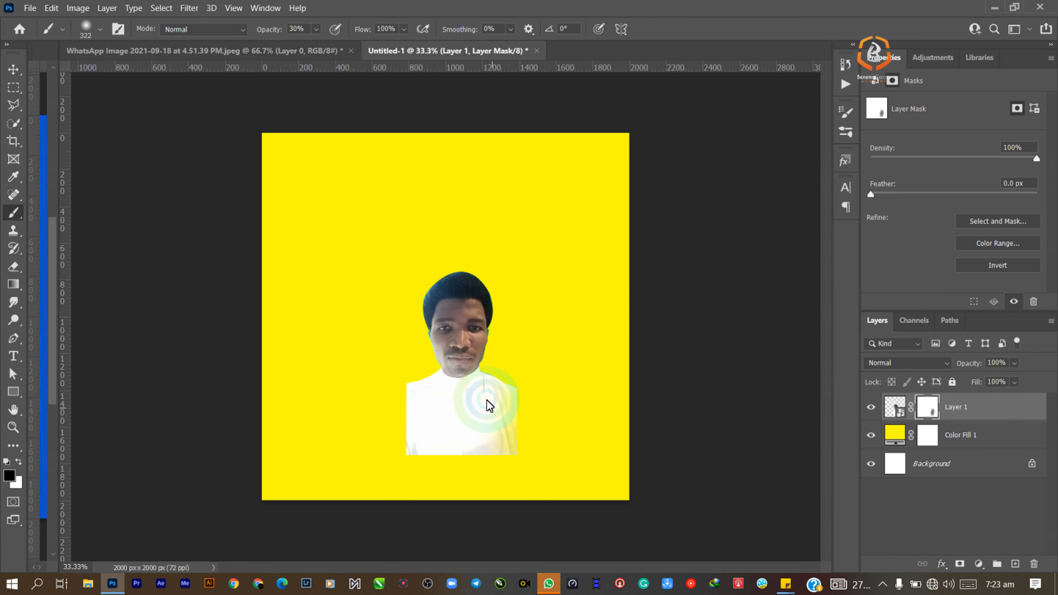
Step: Raise the brush opacity to 100% and mask out the shoulders and lower shirt, leaving a soft fade below the neck
left_click(313, 30)
left_click_drag(324, 43, 374, 50)
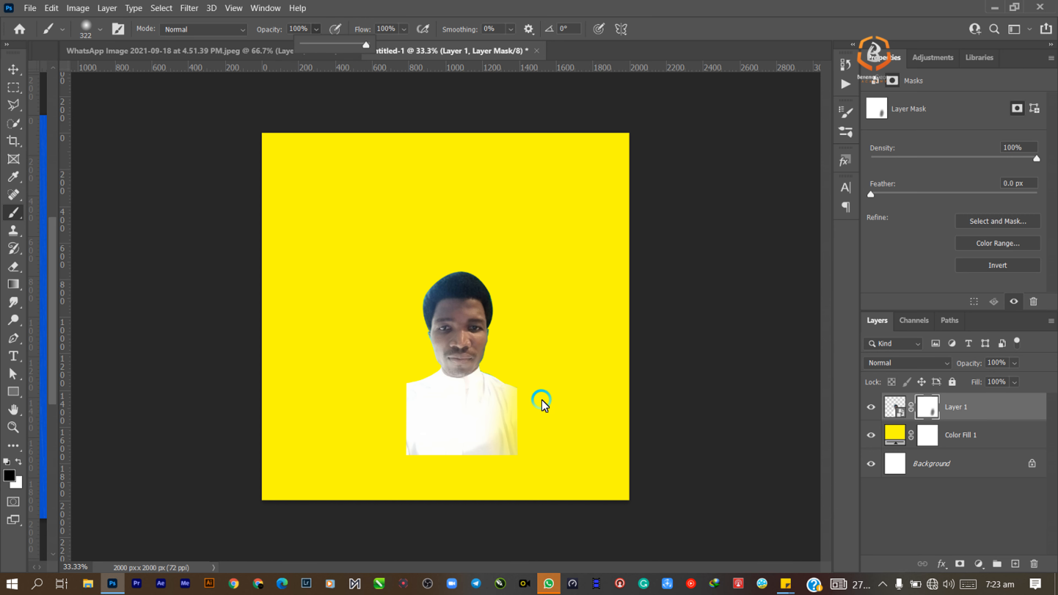
left_click(522, 450)
mouse_move(522, 449)
left_mouse_down()
mouse_move(512, 483)
mouse_move(466, 484)
mouse_move(403, 459)
mouse_move(401, 391)
mouse_move(416, 442)
mouse_move(452, 462)
mouse_move(530, 435)
mouse_move(510, 371)
mouse_move(521, 392)
mouse_move(498, 437)
mouse_move(394, 423)
mouse_move(415, 408)
mouse_move(409, 392)
mouse_move(469, 423)
mouse_move(533, 379)
left_mouse_up()
Step: Scale the masked portrait up to nearly fill the canvas height and move it to the right side of the canvas
left_click(13, 69)
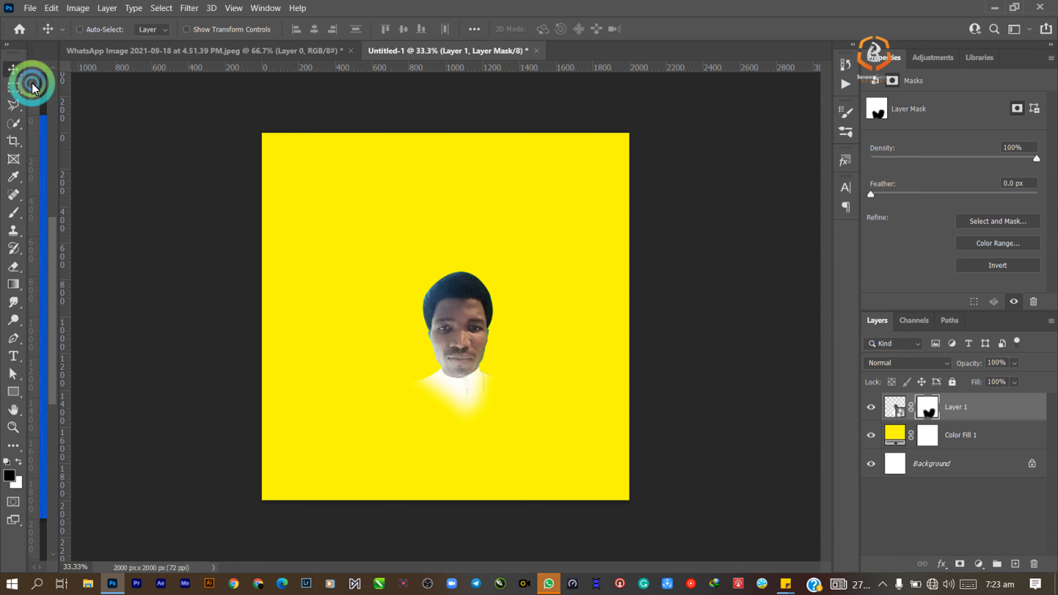
left_click(639, 392)
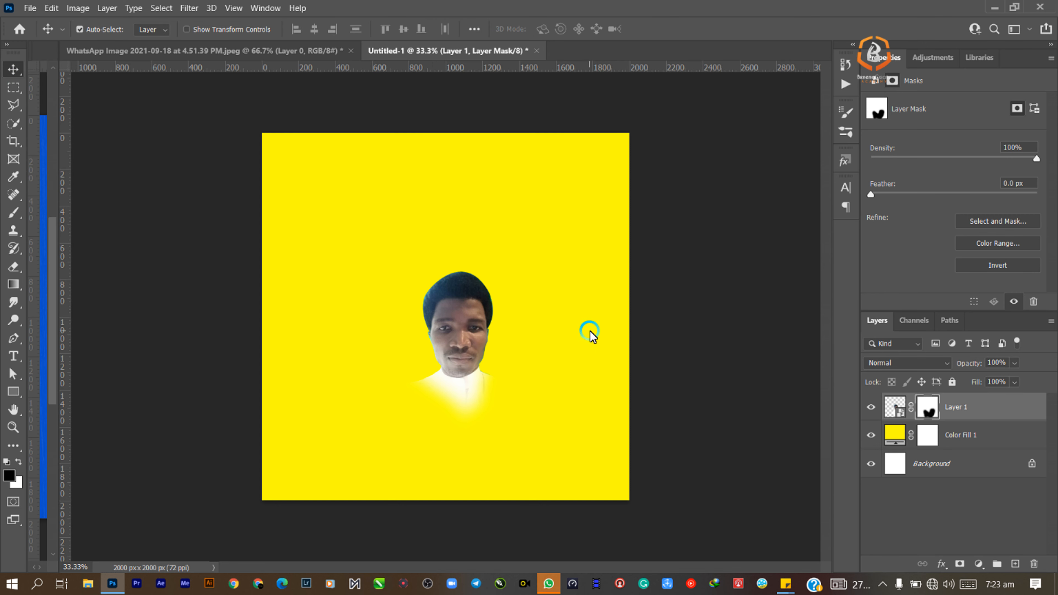
key("ctrl+t")
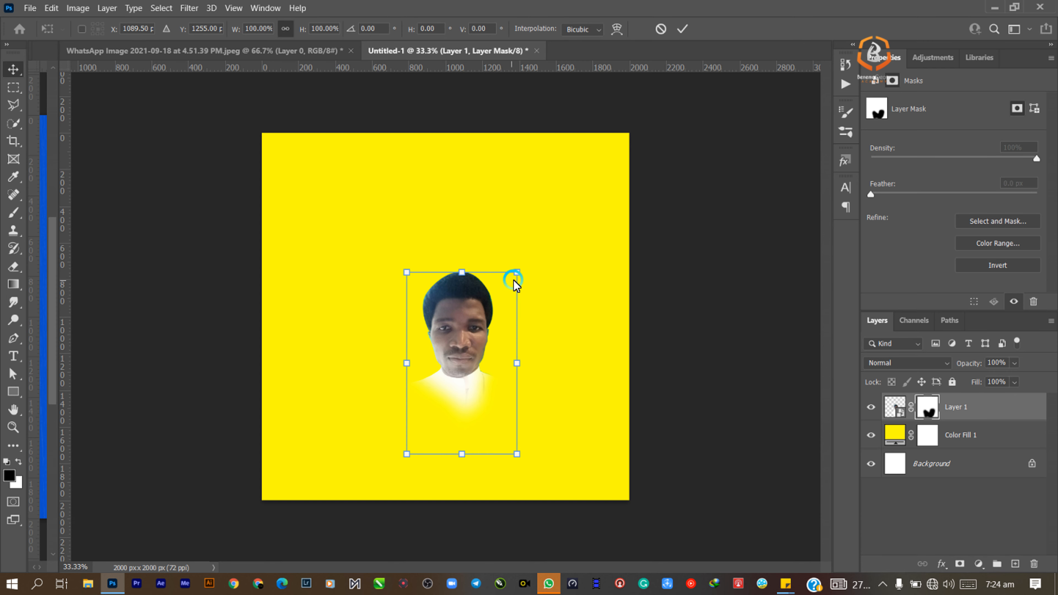
left_click_drag(515, 277, 634, 171)
left_click(452, 254)
key("Return")
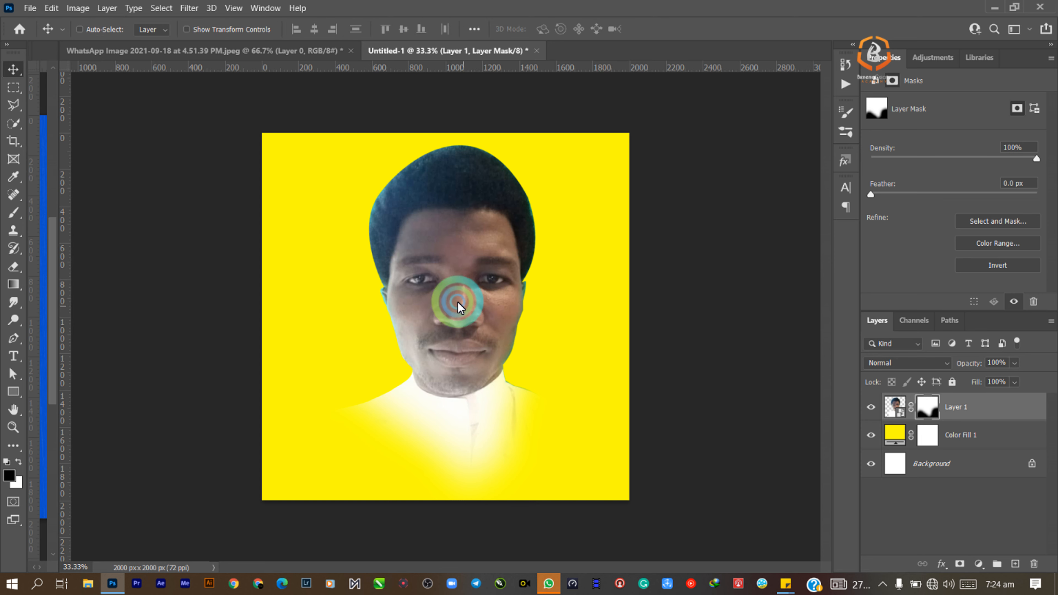
left_click_drag(483, 293, 533, 313)
left_click(597, 215)
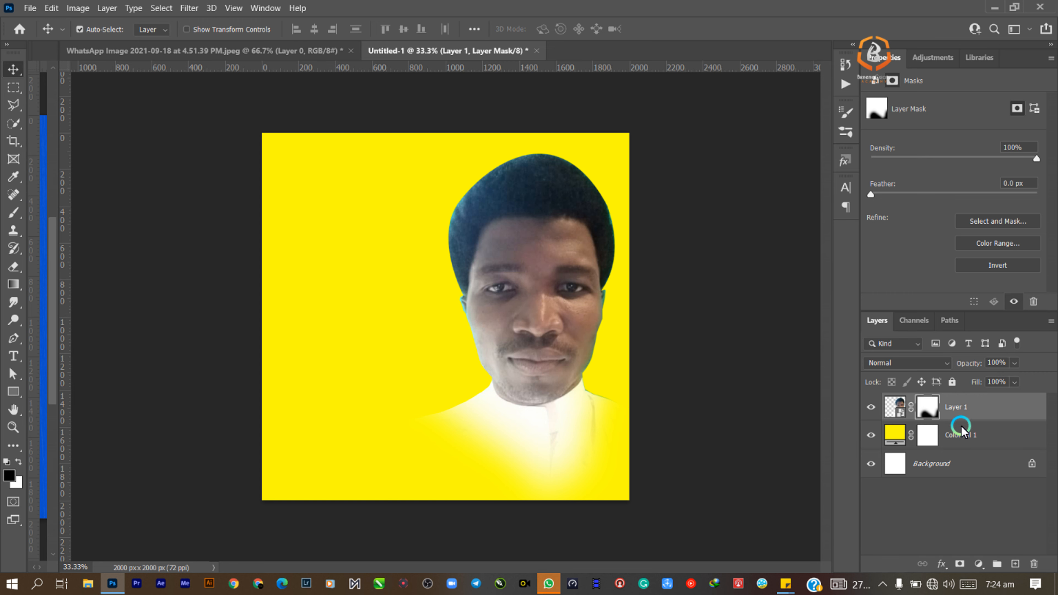
key("ctrl")
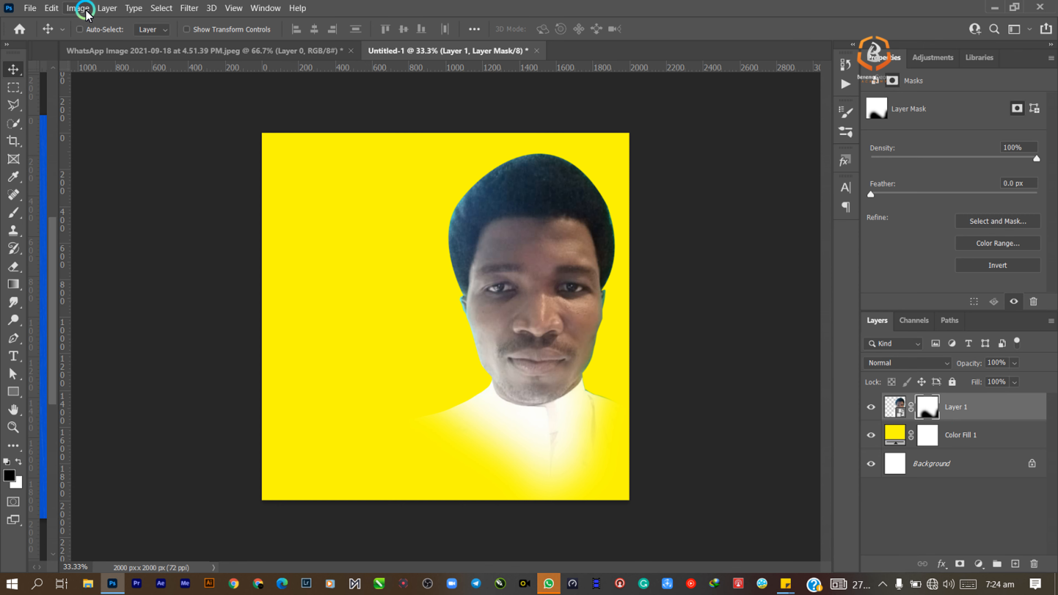
left_click(86, 10)
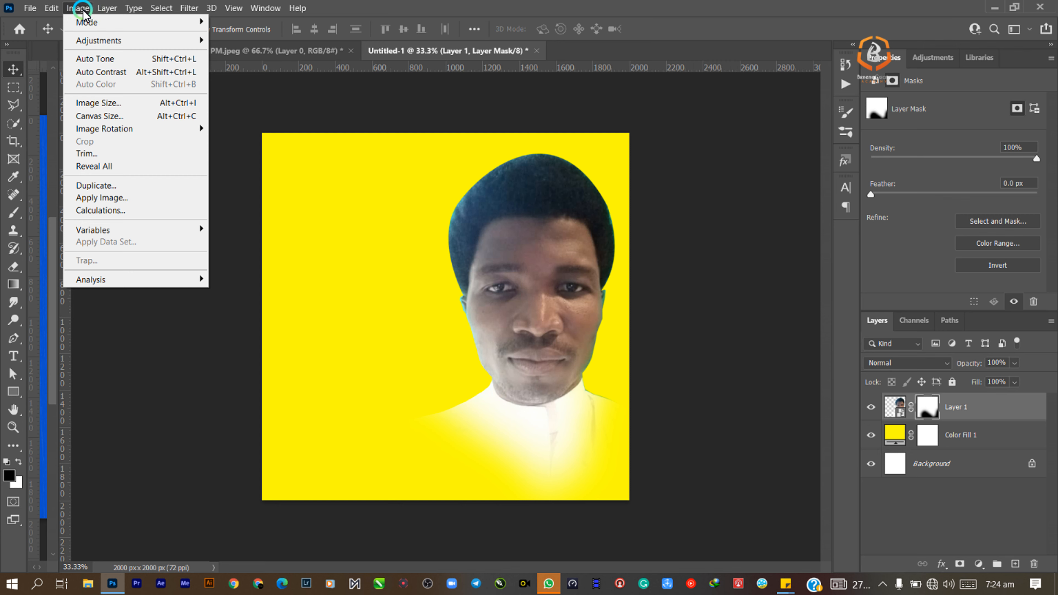
mouse_move(102, 40)
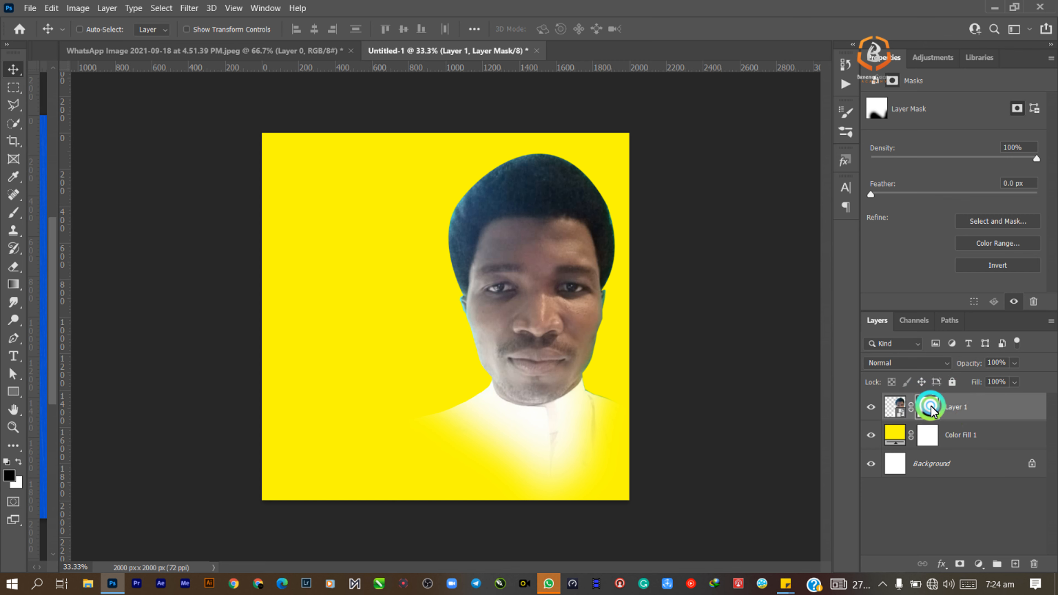
Step: Desaturate the portrait's image content, not its mask, with a Hue/Saturation adjustment at Saturation -100
left_click(897, 411)
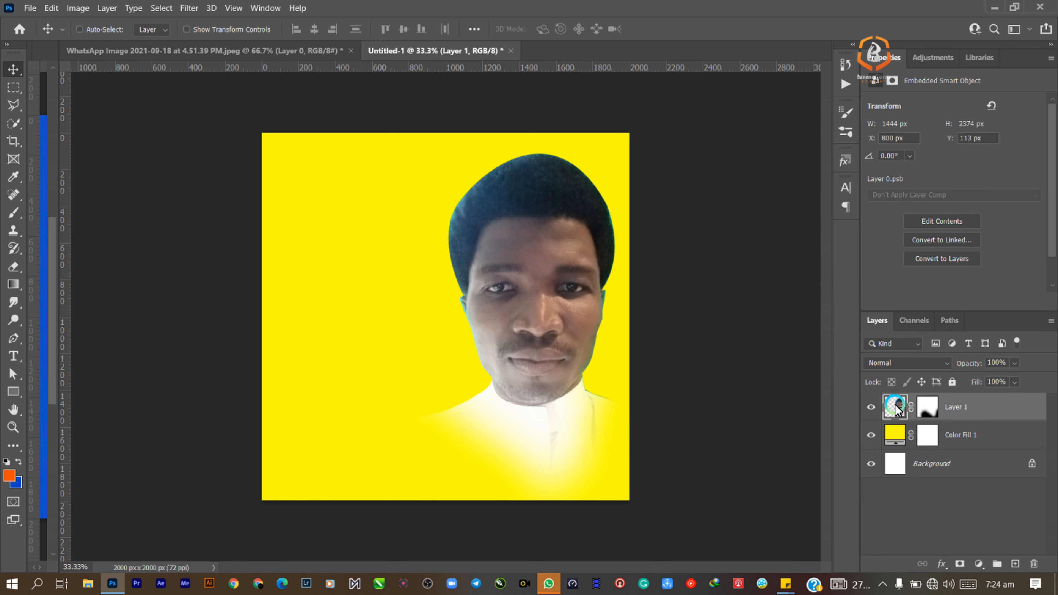
left_click(930, 412)
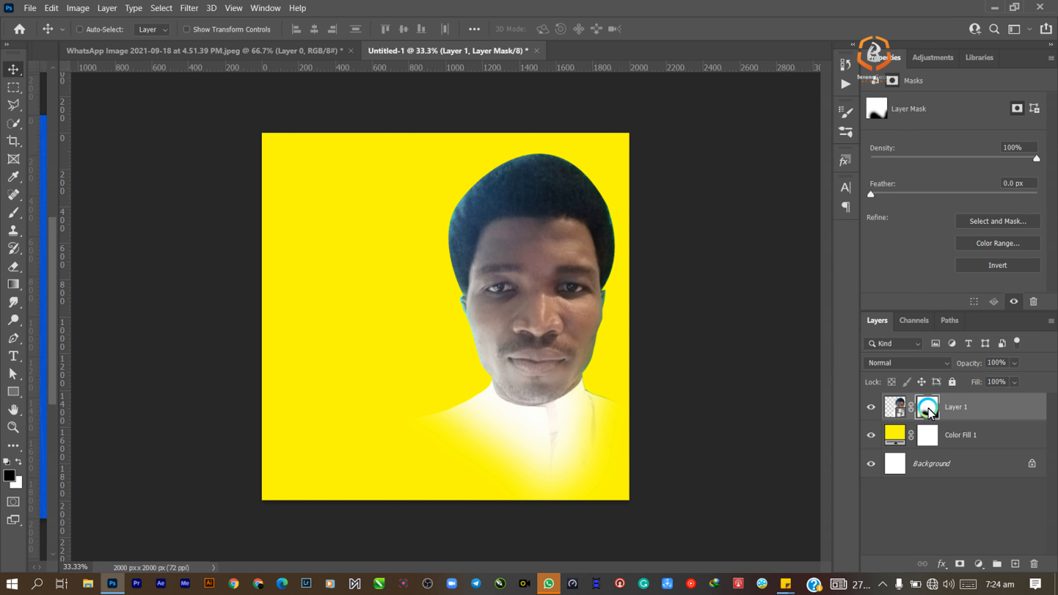
left_click(889, 408)
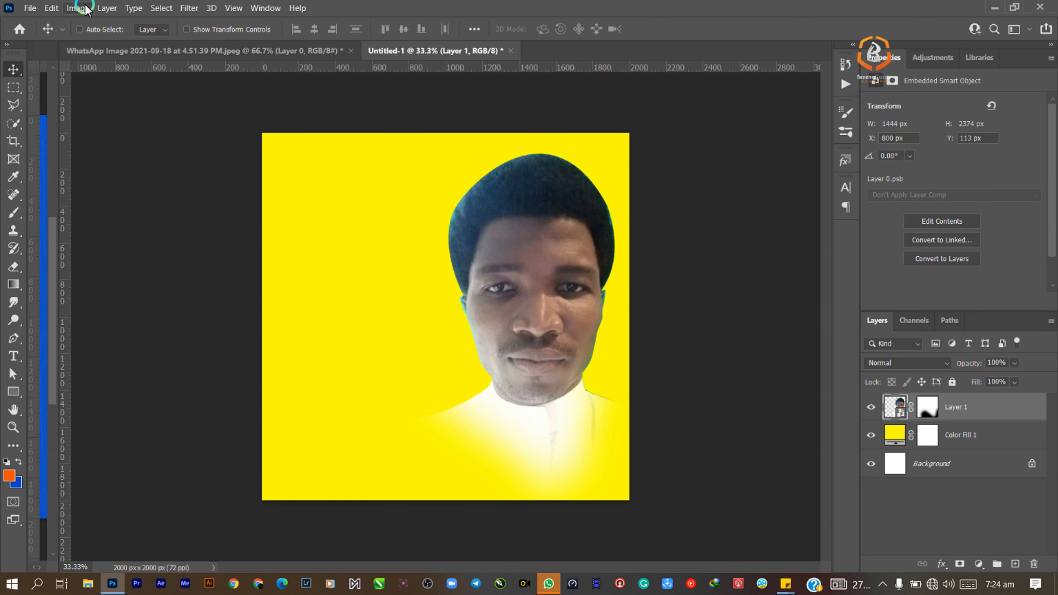
left_click(78, 8)
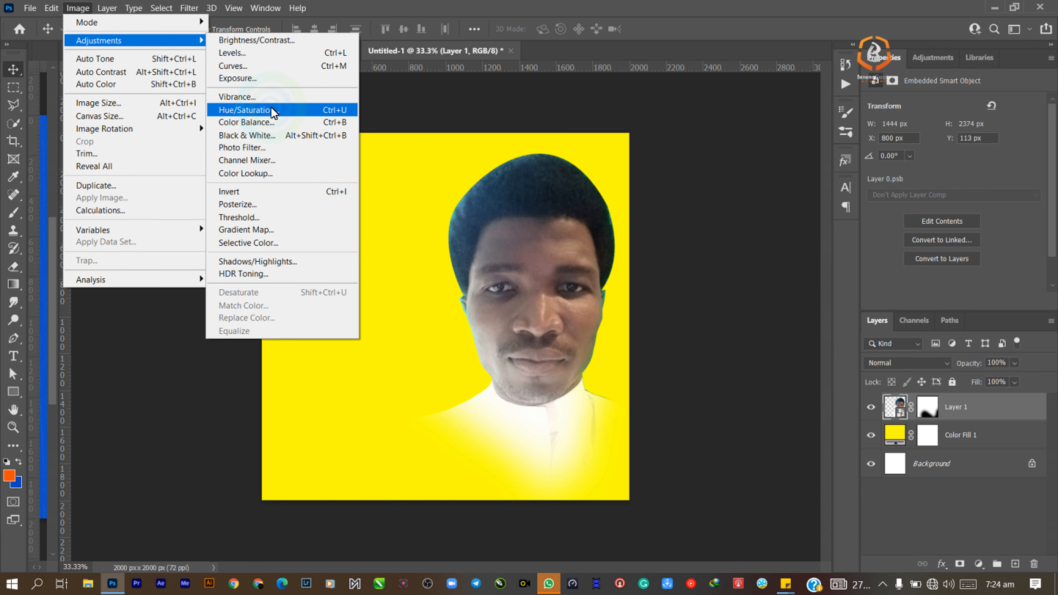
left_click(271, 107)
left_click(489, 106)
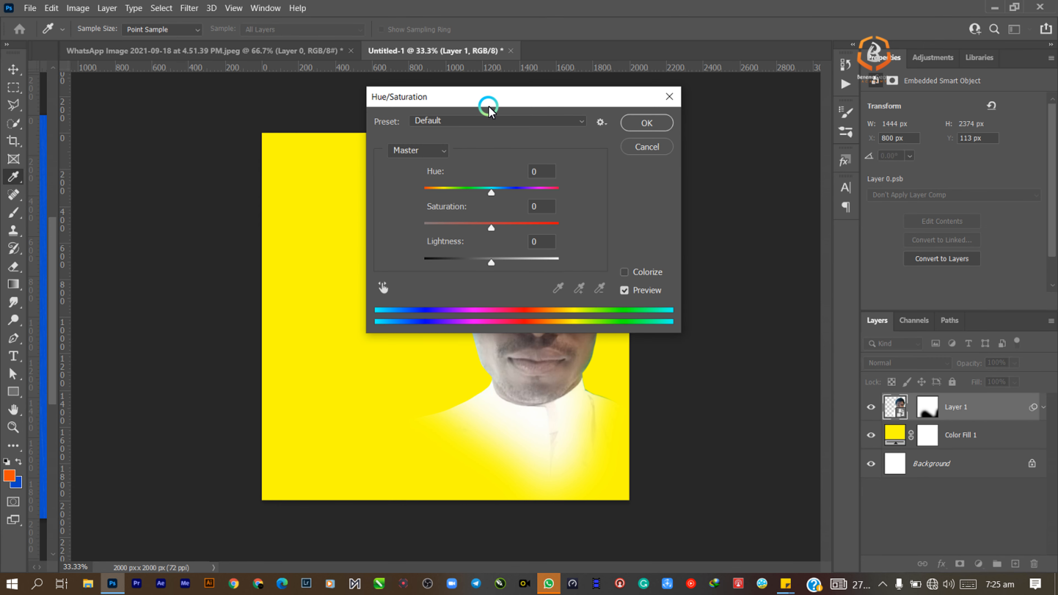
left_click_drag(490, 106, 749, 121)
left_click(759, 241)
left_click(748, 244)
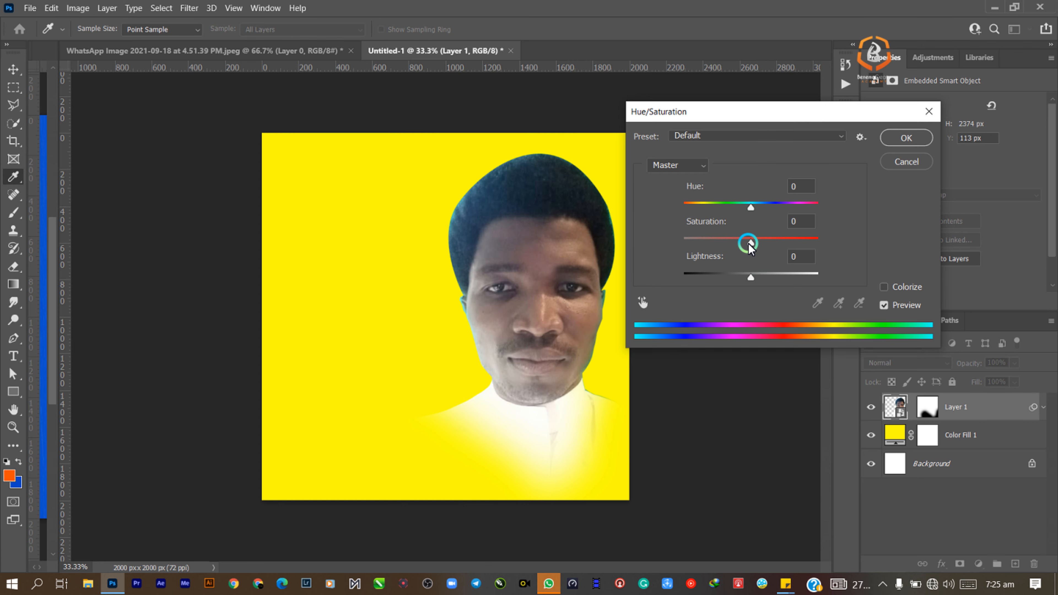
left_click_drag(749, 247, 652, 262)
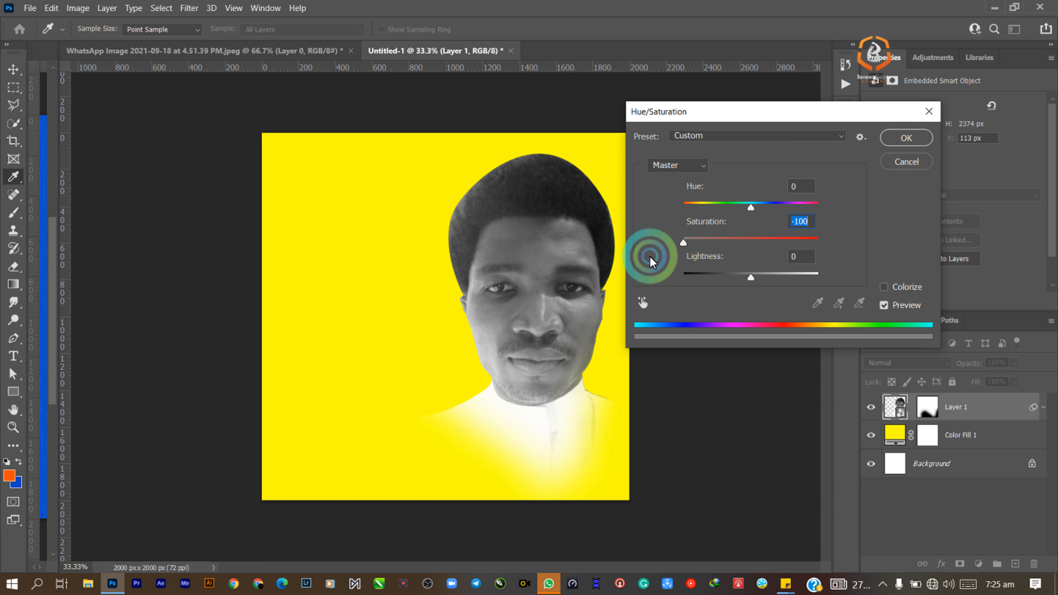
left_click(777, 247)
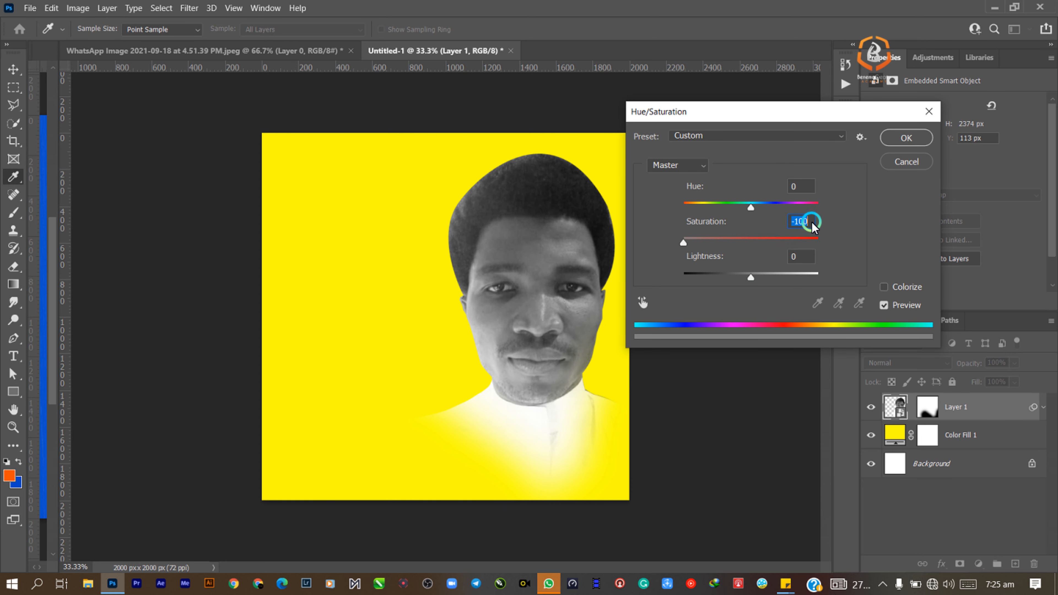
left_click(888, 139)
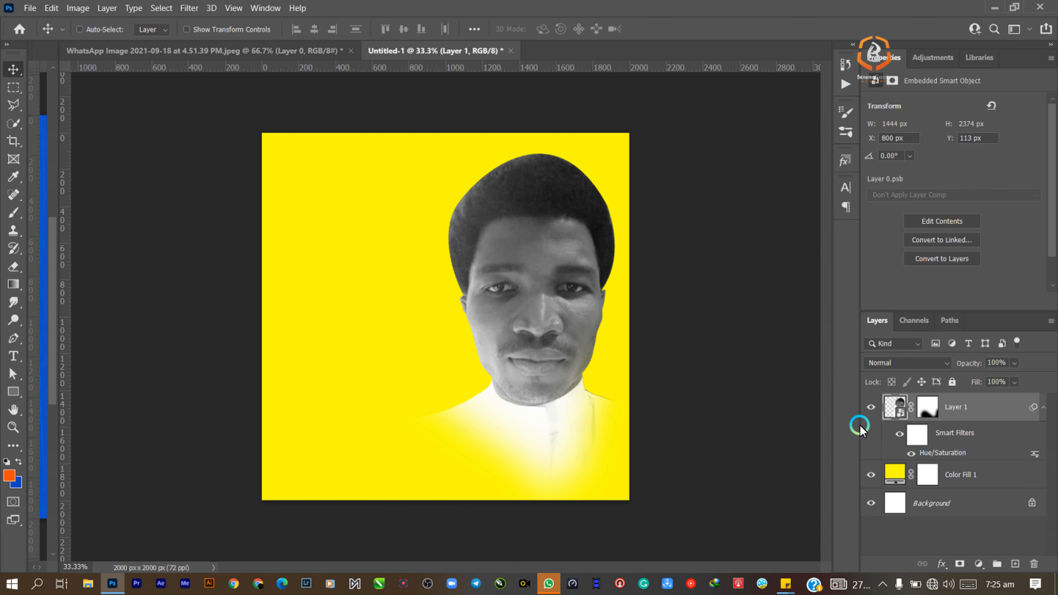
Step: Open the Filter Gallery for the desaturated portrait and preview the Artistic Cutout filter on the face
left_click(190, 9)
left_click(189, 8)
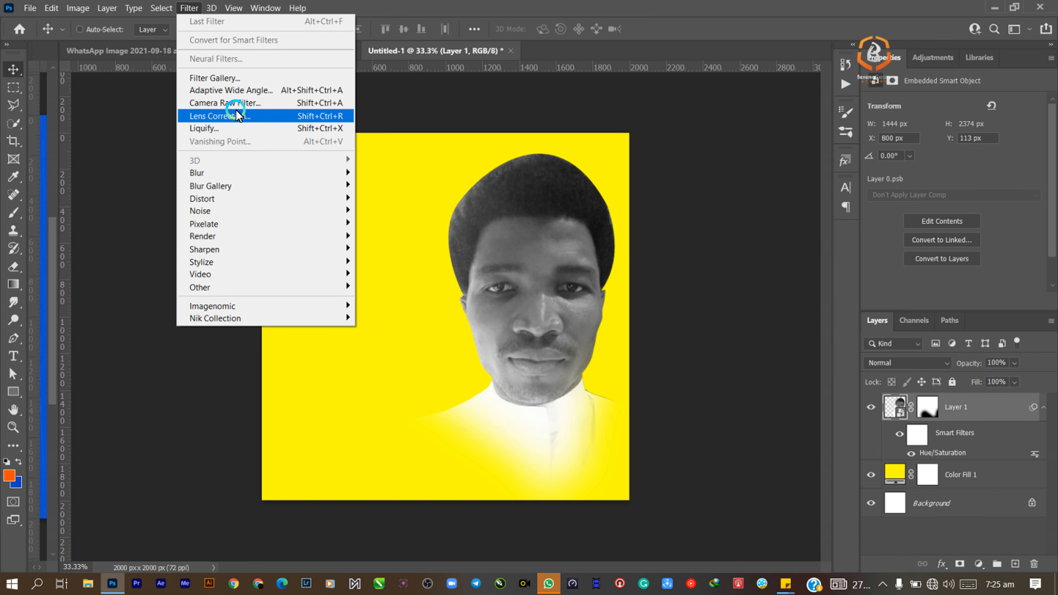
left_click(244, 79)
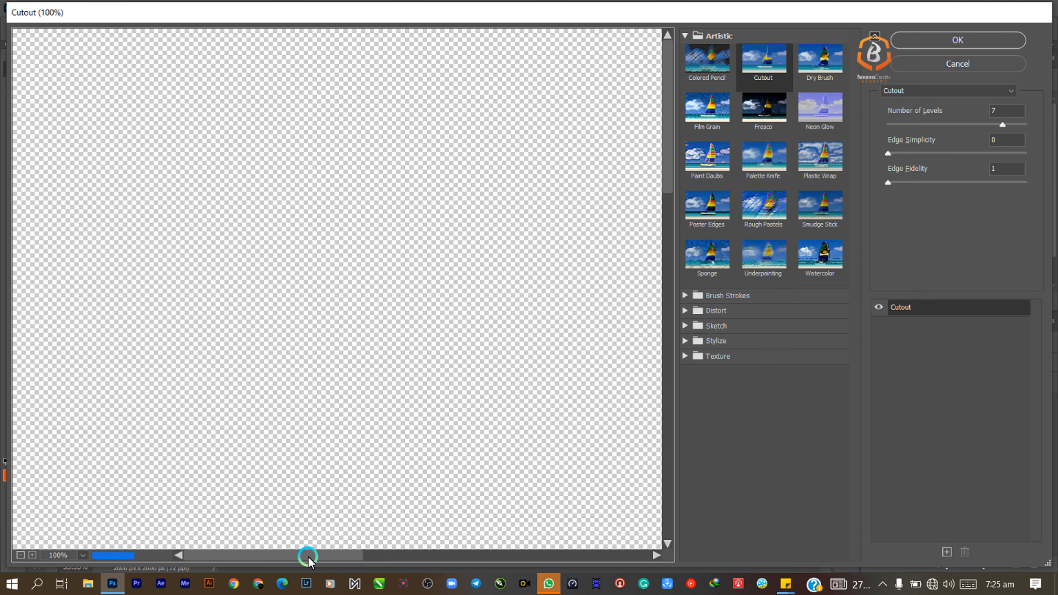
left_click_drag(315, 561, 357, 555)
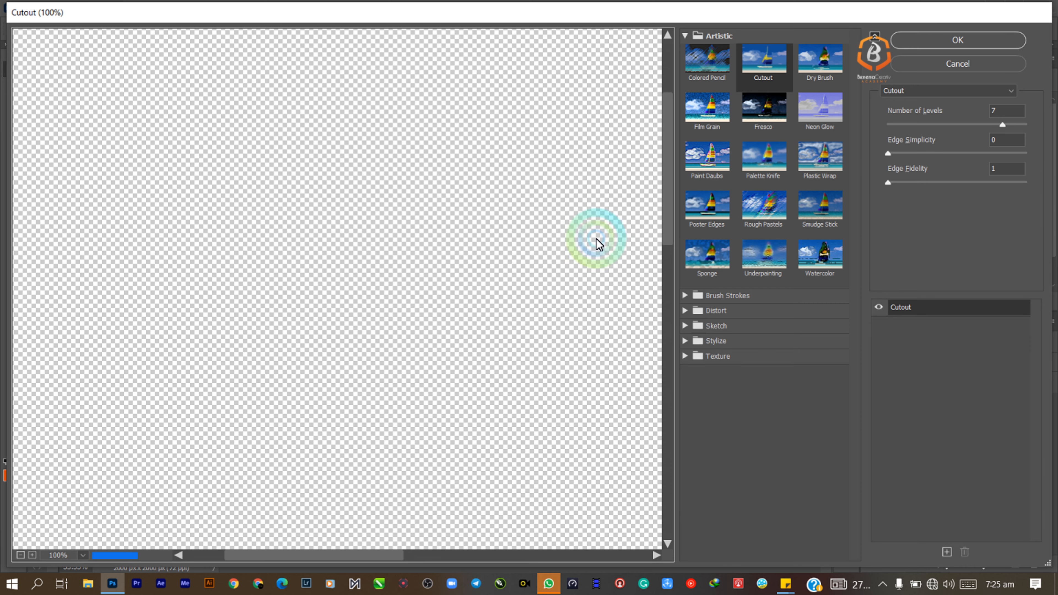
key("alt")
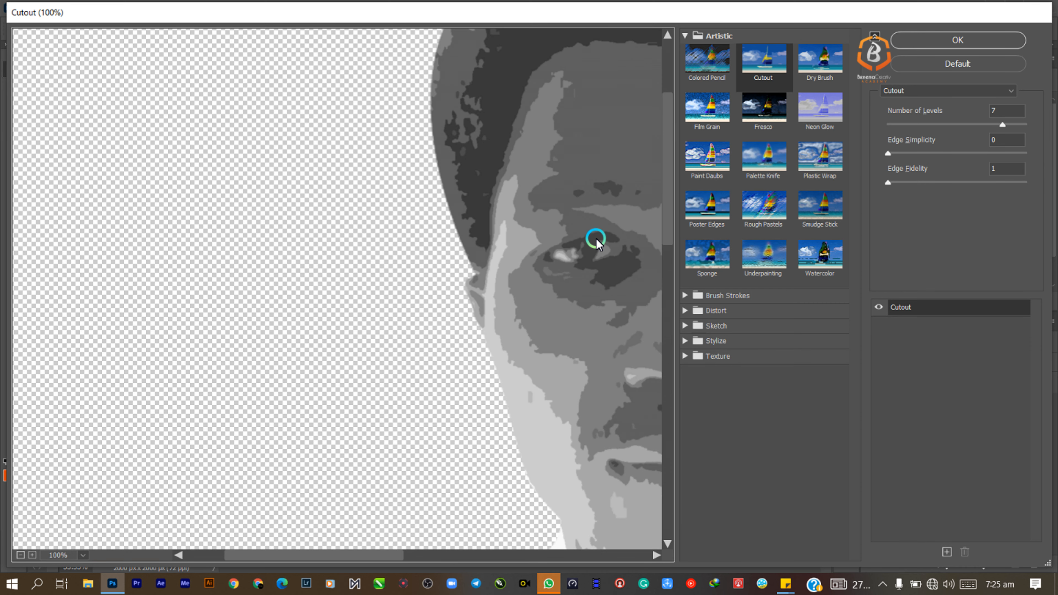
key("ctrl+0")
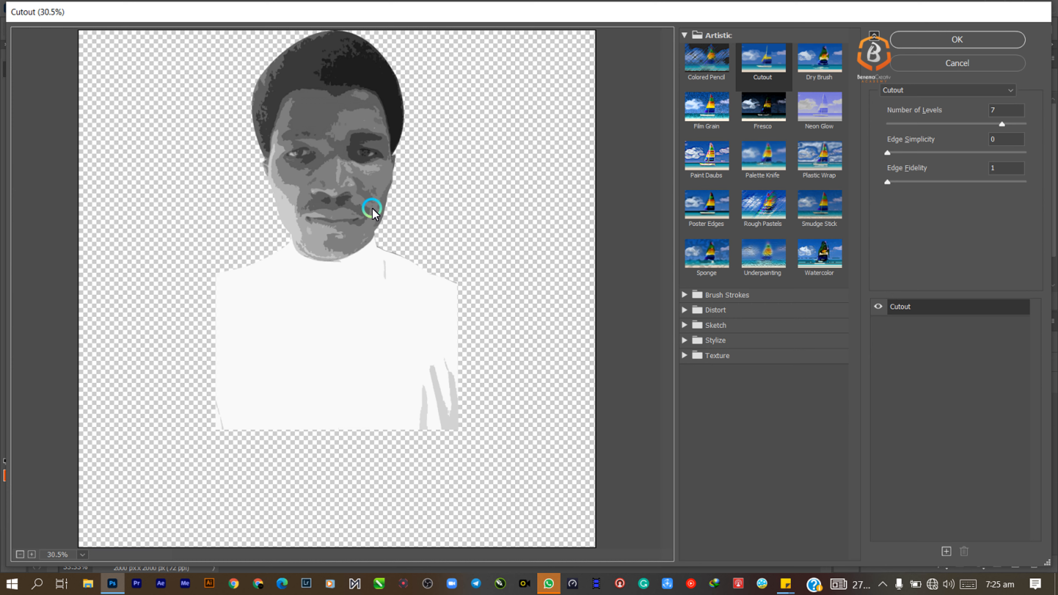
left_click(339, 162, "ctrl")
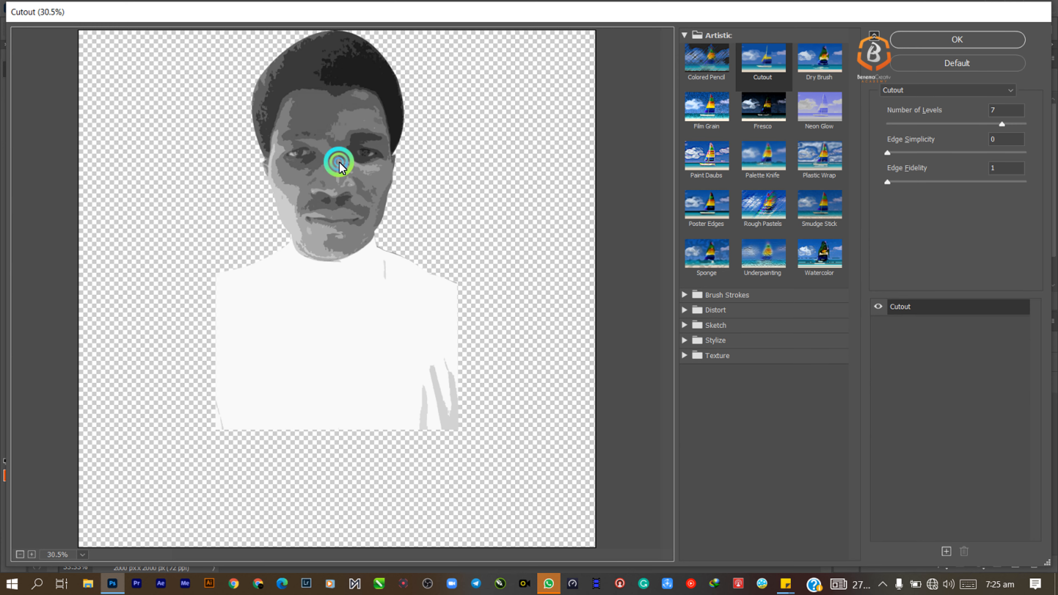
left_click(337, 171, "ctrl")
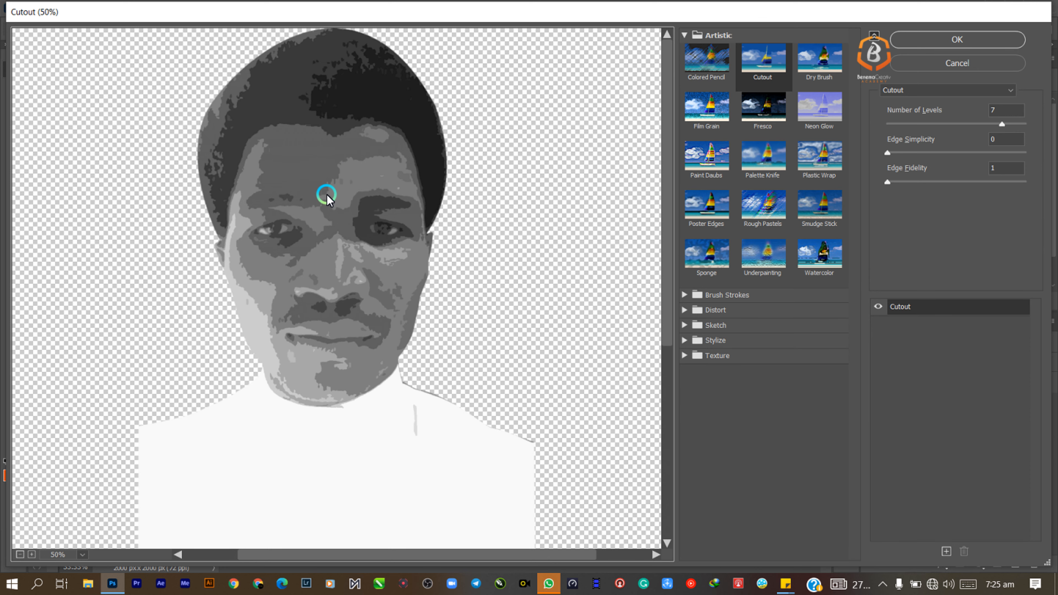
left_click(327, 201, "ctrl")
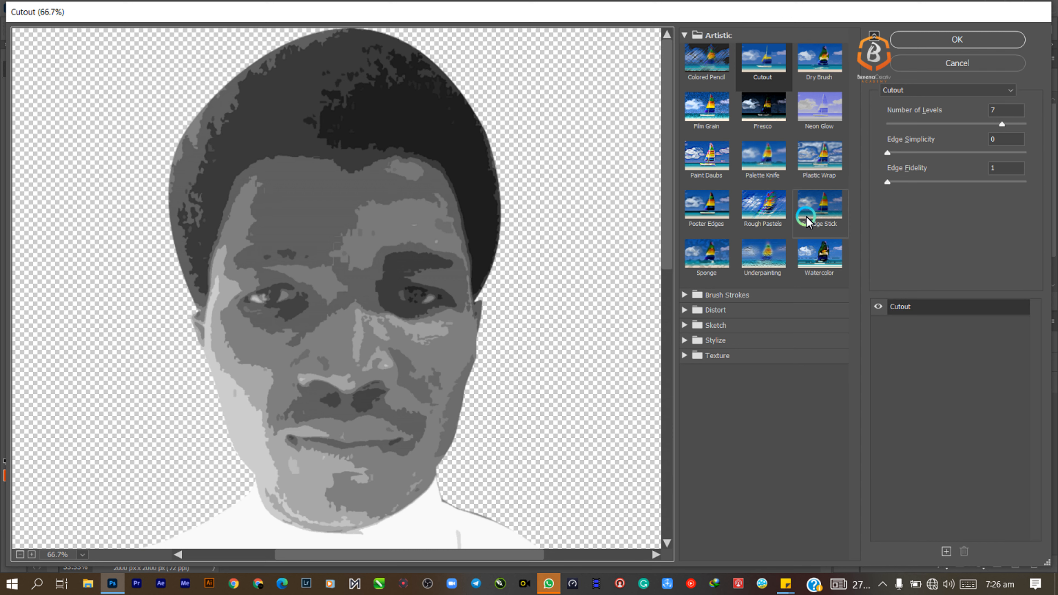
Step: Try the Poster Edges filter on the portrait and switch back to Cutout
left_click(768, 60)
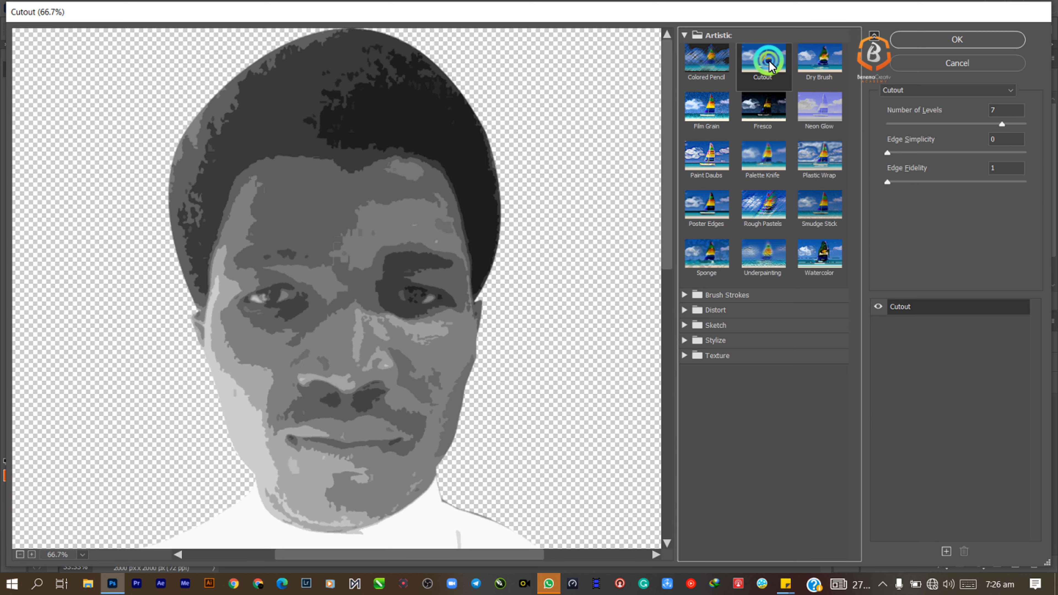
left_click(718, 206)
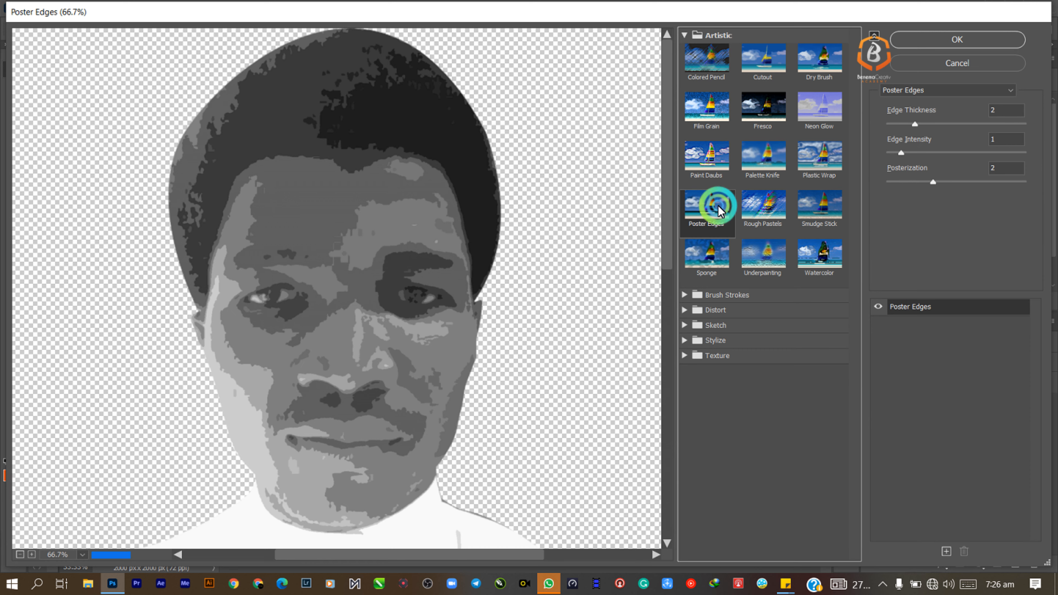
left_click(714, 206)
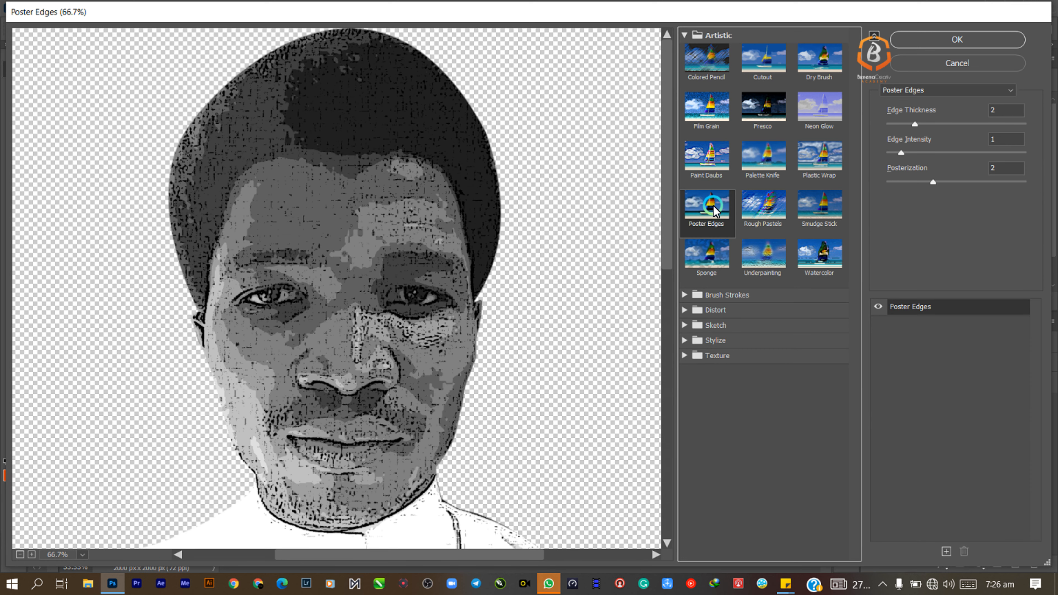
left_click(759, 68)
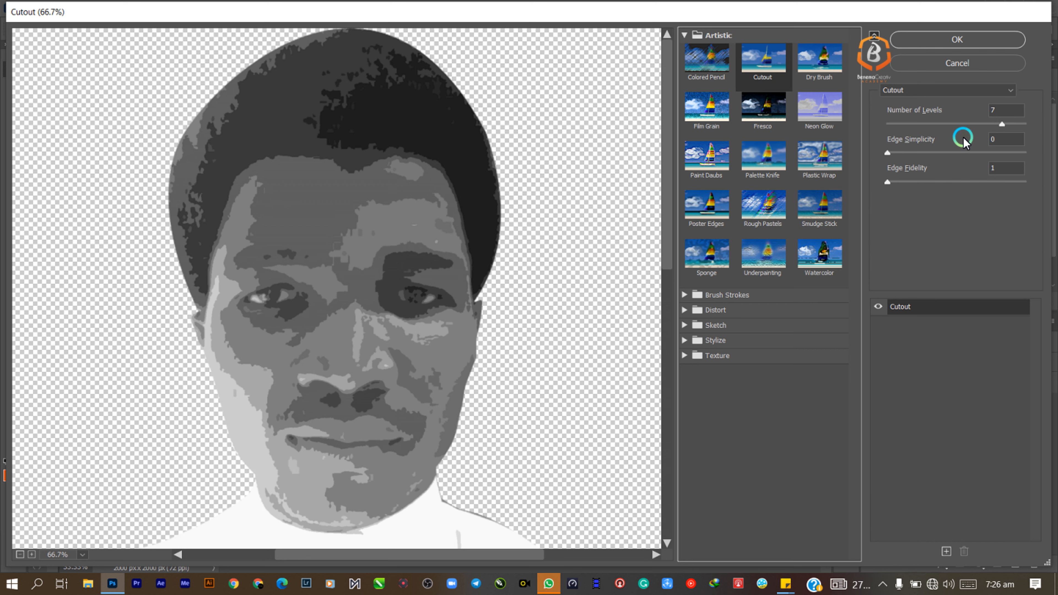
Step: Try the Cutout filter with Edge Simplicity 3 and Edge Fidelity 2
left_click_drag(909, 156, 929, 156)
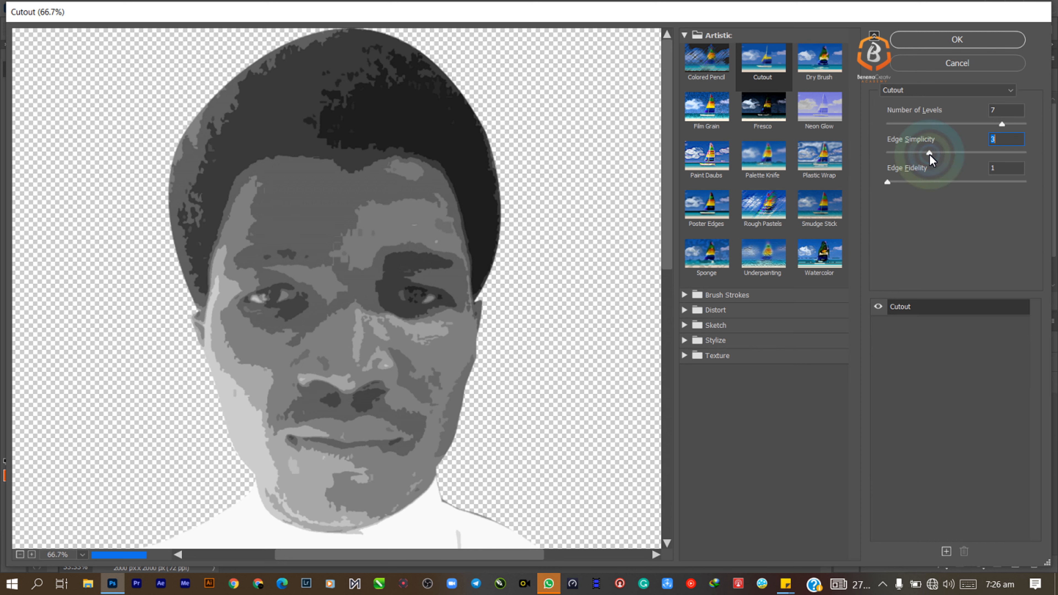
left_click(921, 183)
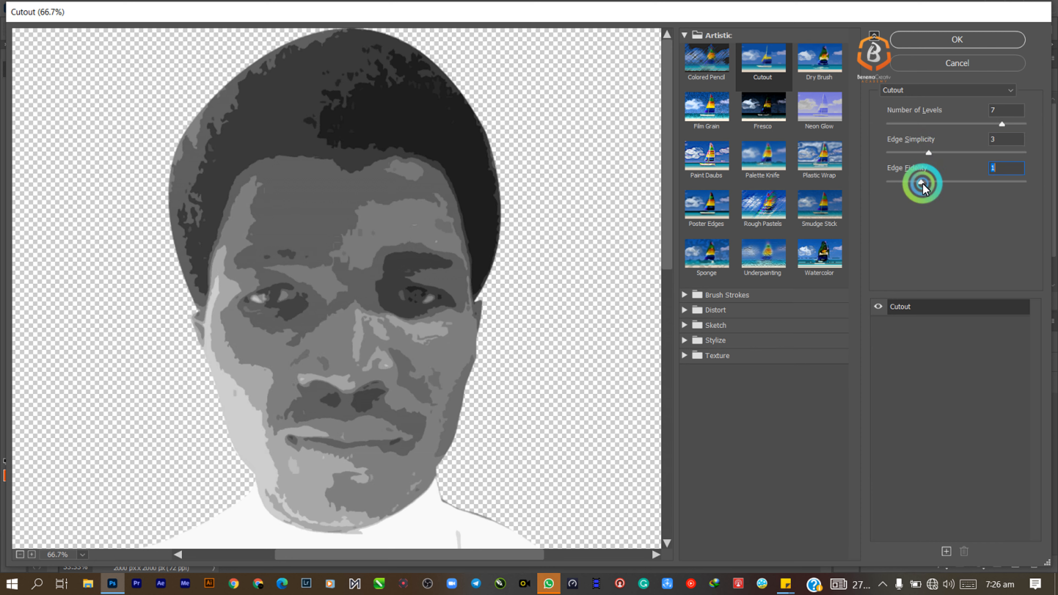
left_click_drag(927, 181, 952, 182)
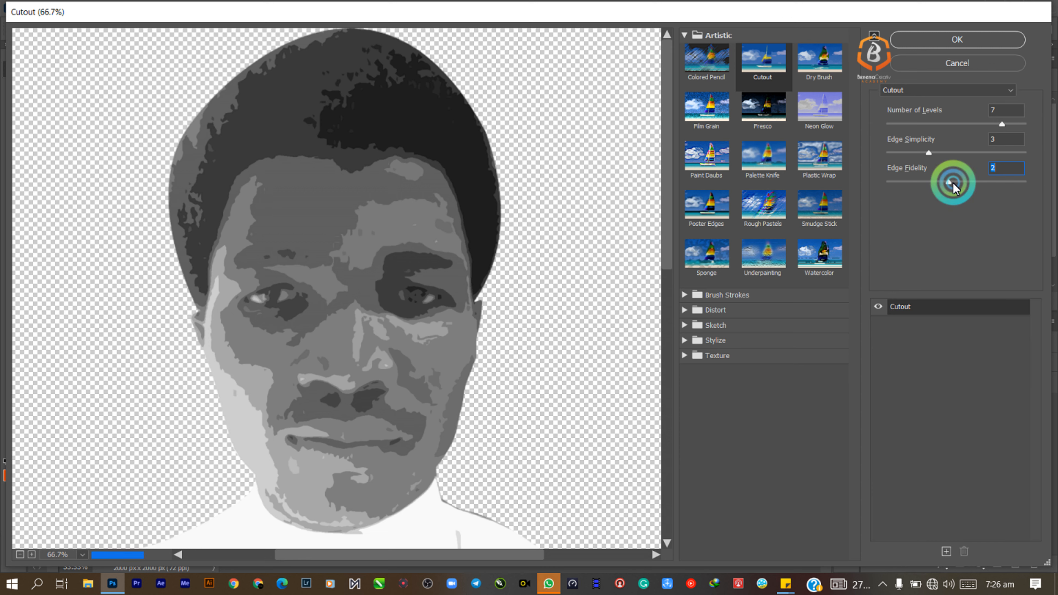
Step: Try the Cutout filter with 5 levels and restore the Number of Levels to 7
left_click(954, 124)
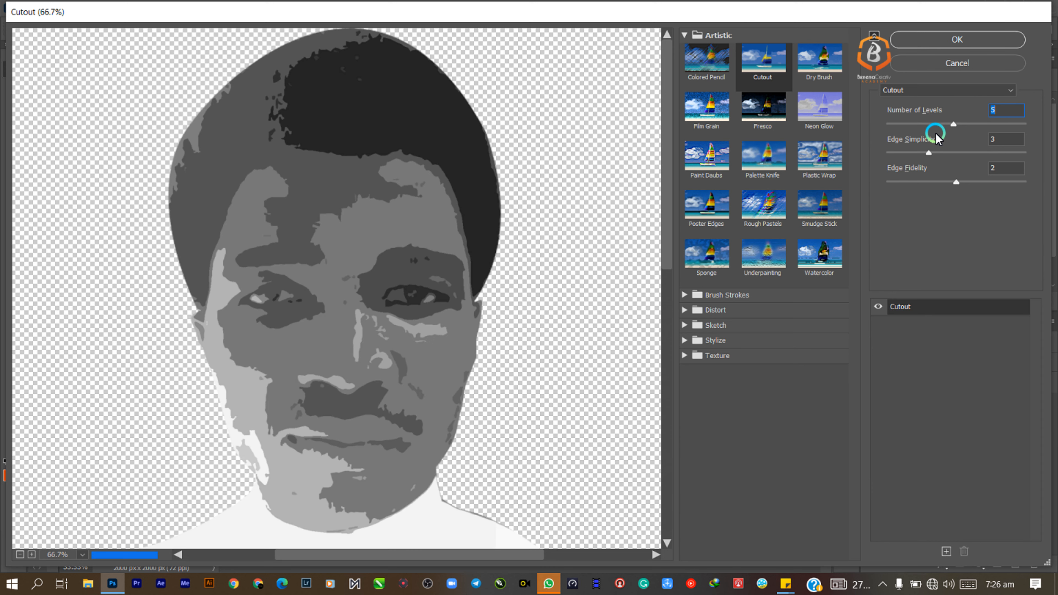
left_click(1007, 124)
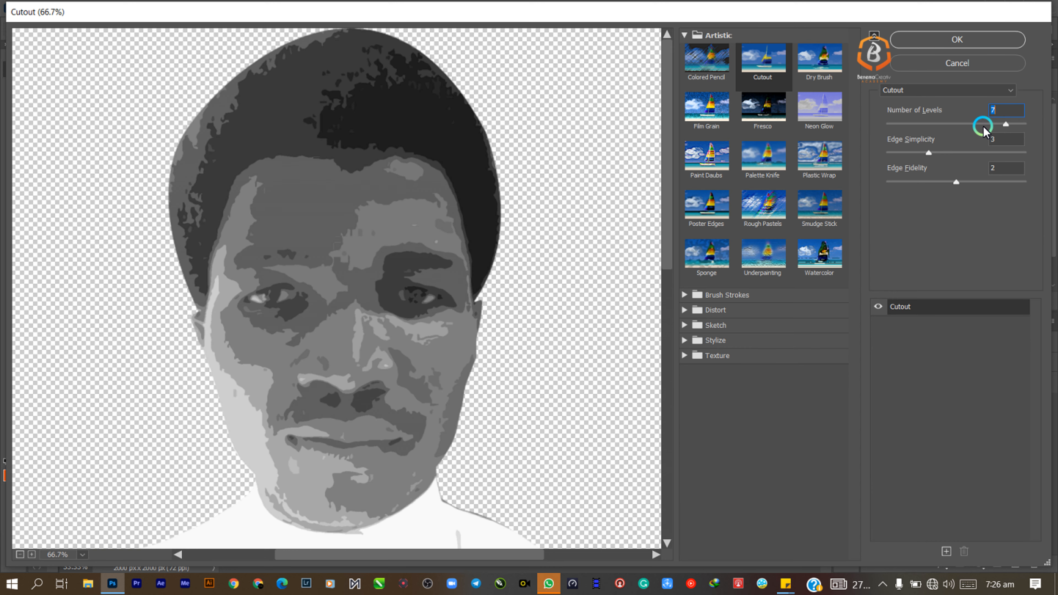
left_click(994, 124)
Step: Compare the Cutout filter's Edge Simplicity at 6 and 3, and settle on 2
left_click(976, 153)
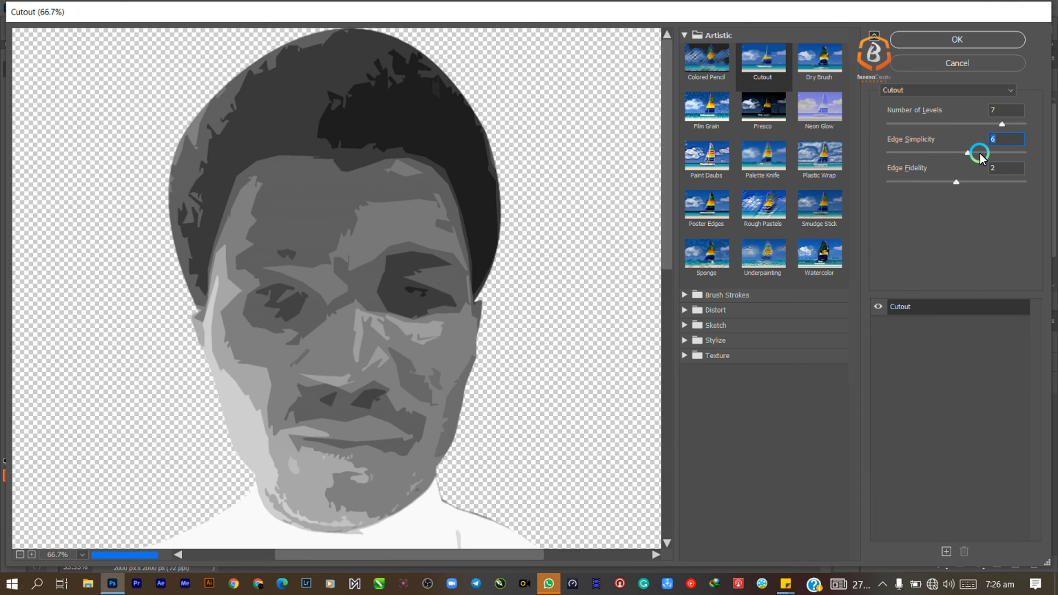
left_click(930, 155)
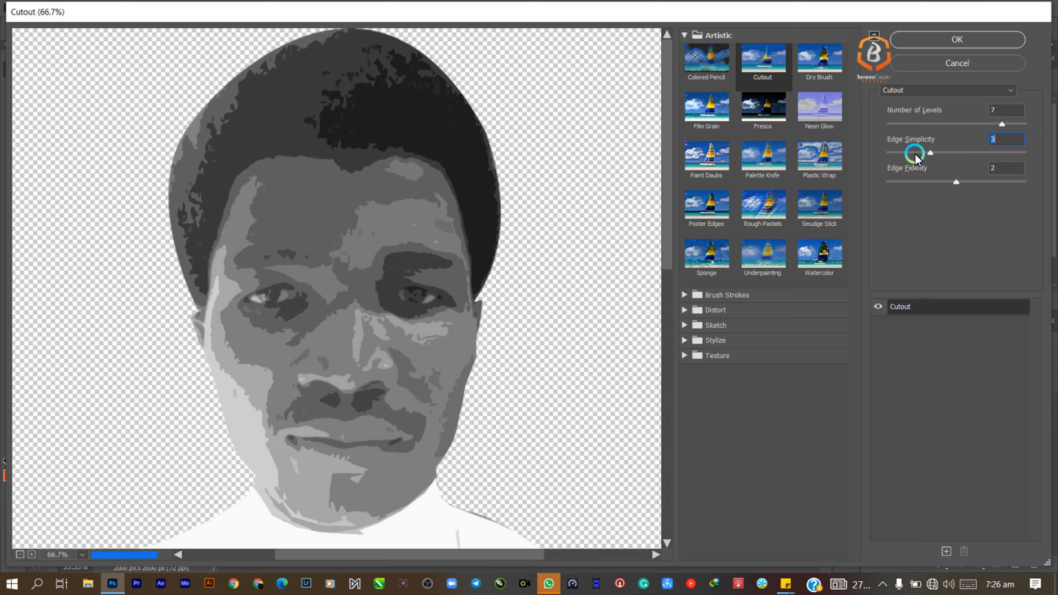
left_click(914, 154)
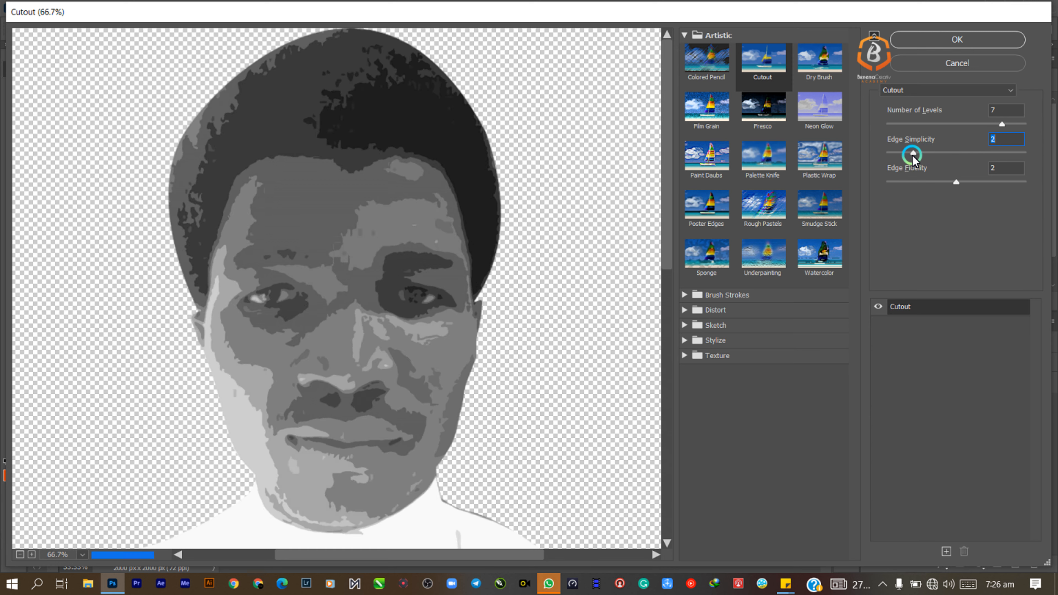
left_click(909, 156)
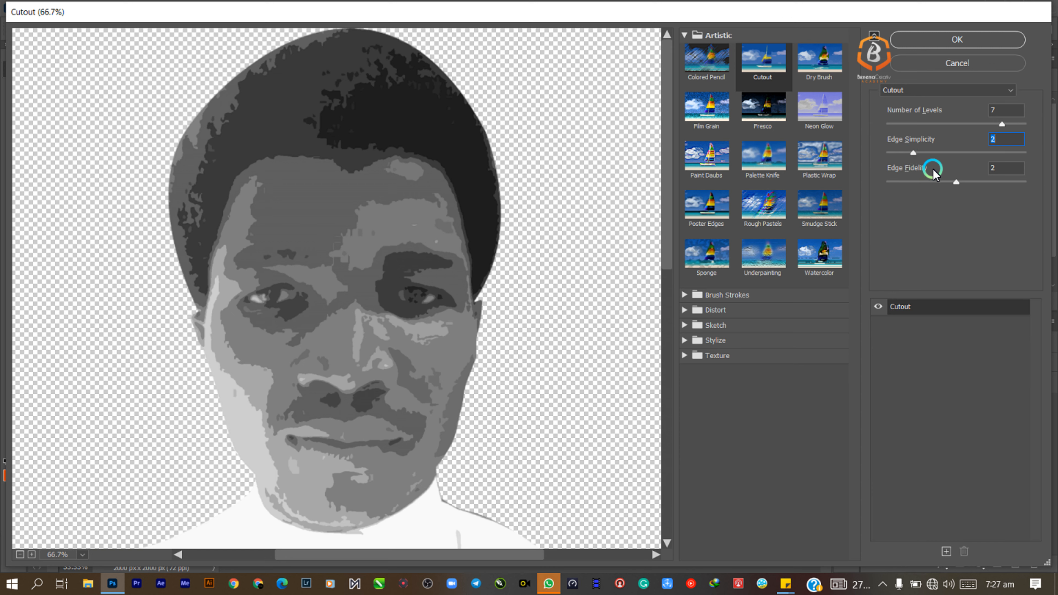
Step: Try Edge Fidelity at 1, raise it again, and apply the Cutout filter to the portrait
left_click_drag(955, 182, 915, 183)
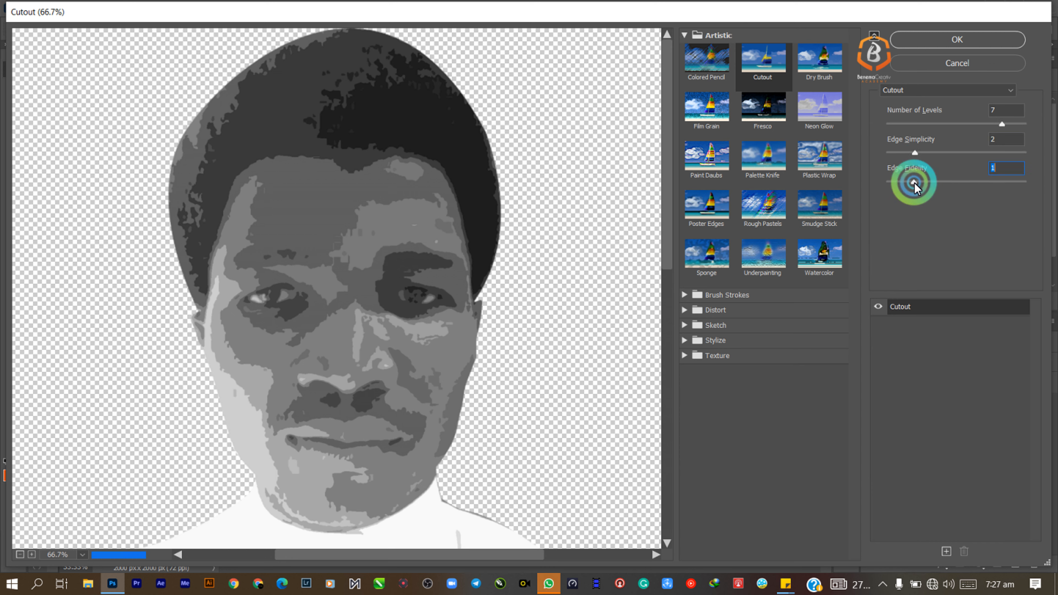
left_click(914, 184)
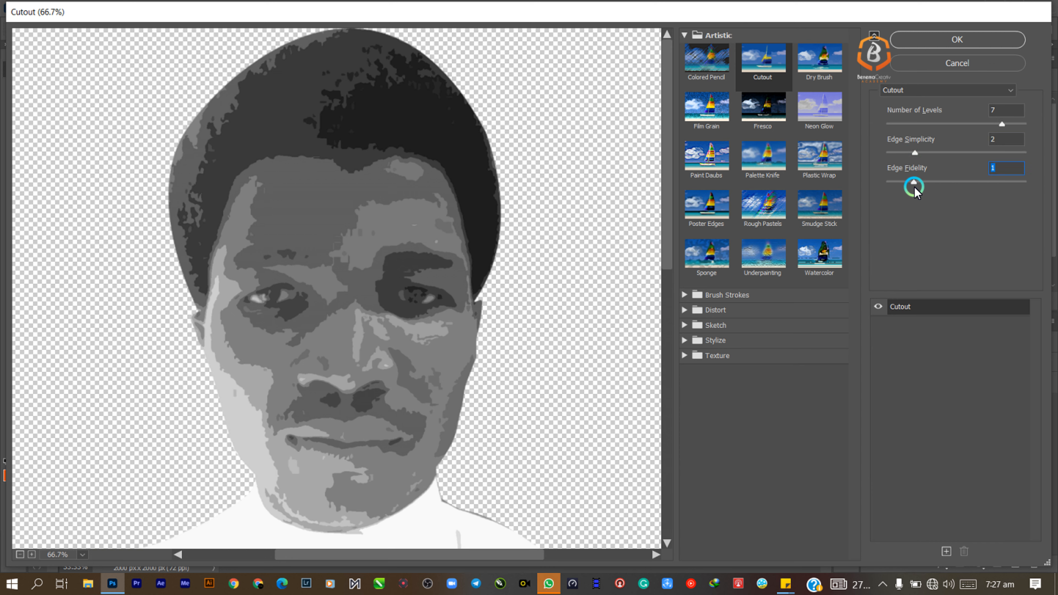
left_click_drag(933, 185, 991, 183)
left_click(960, 39)
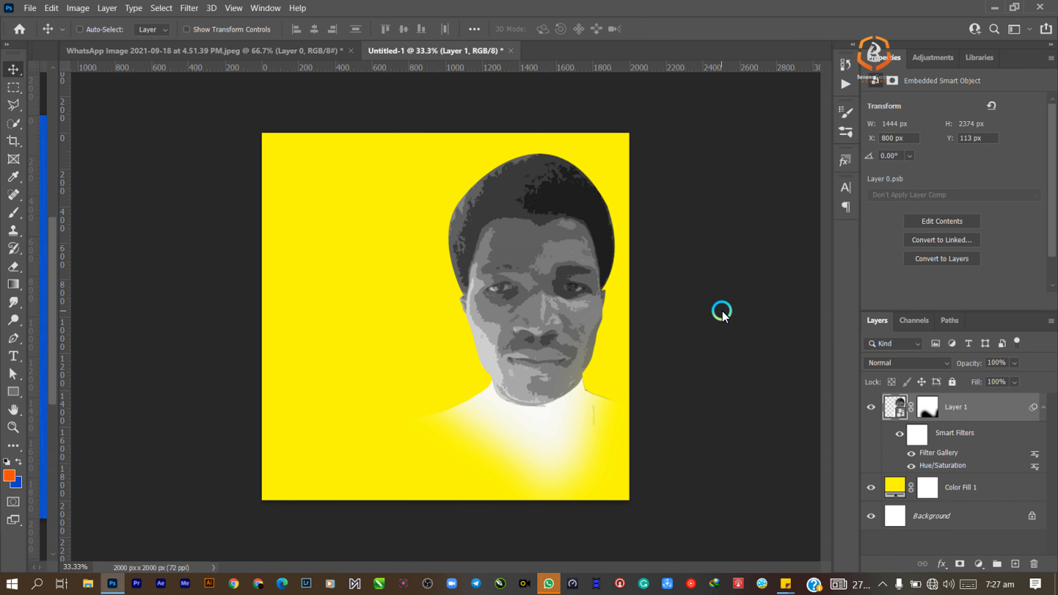
Step: Start the Oil Paint filter on the portrait and frame the face in its preview at 33%
left_click(201, 15)
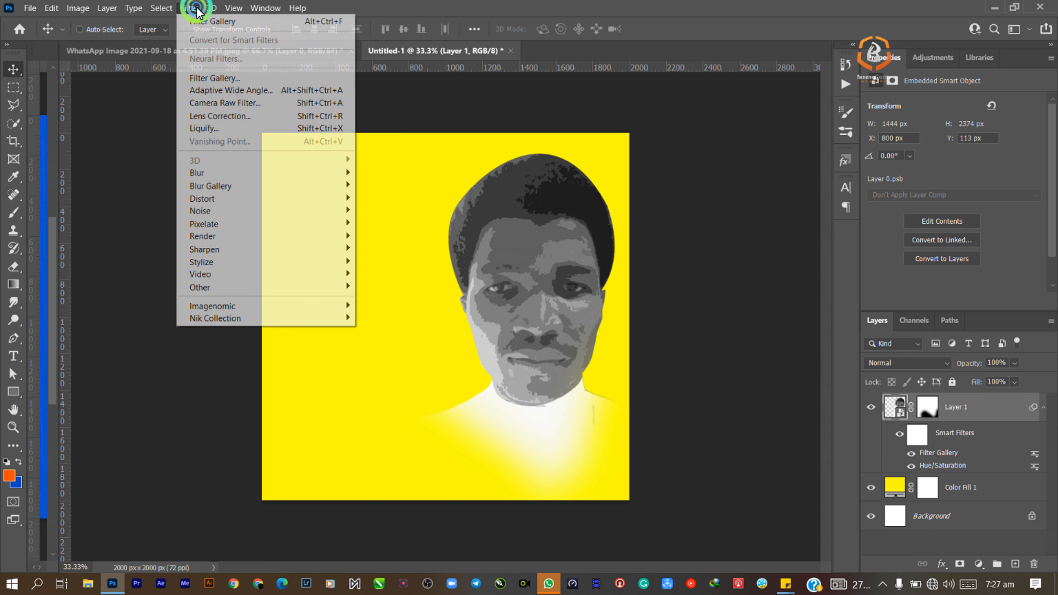
mouse_move(250, 231)
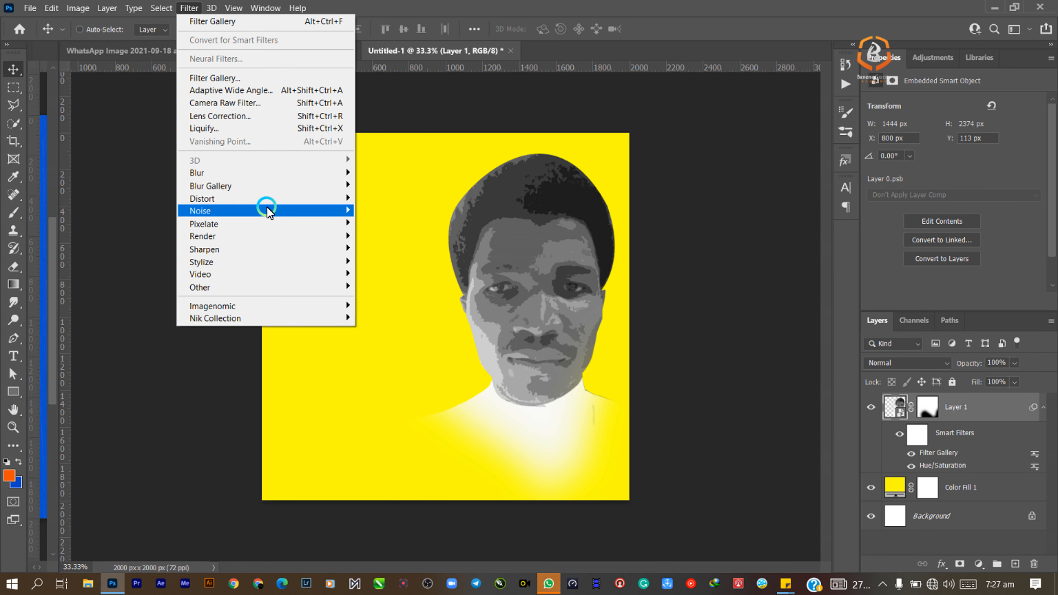
mouse_move(283, 268)
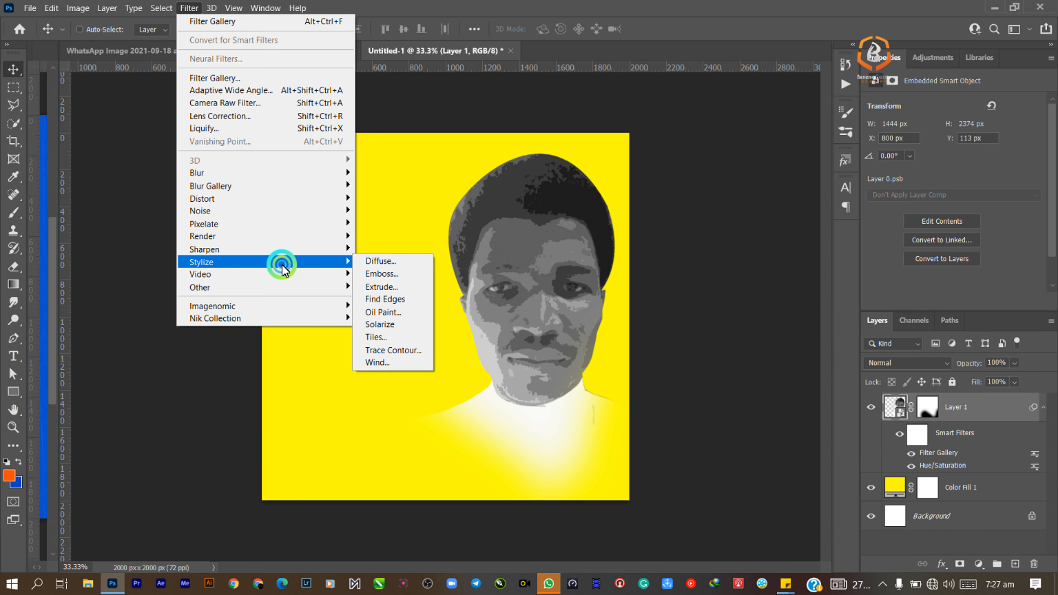
left_click(389, 313)
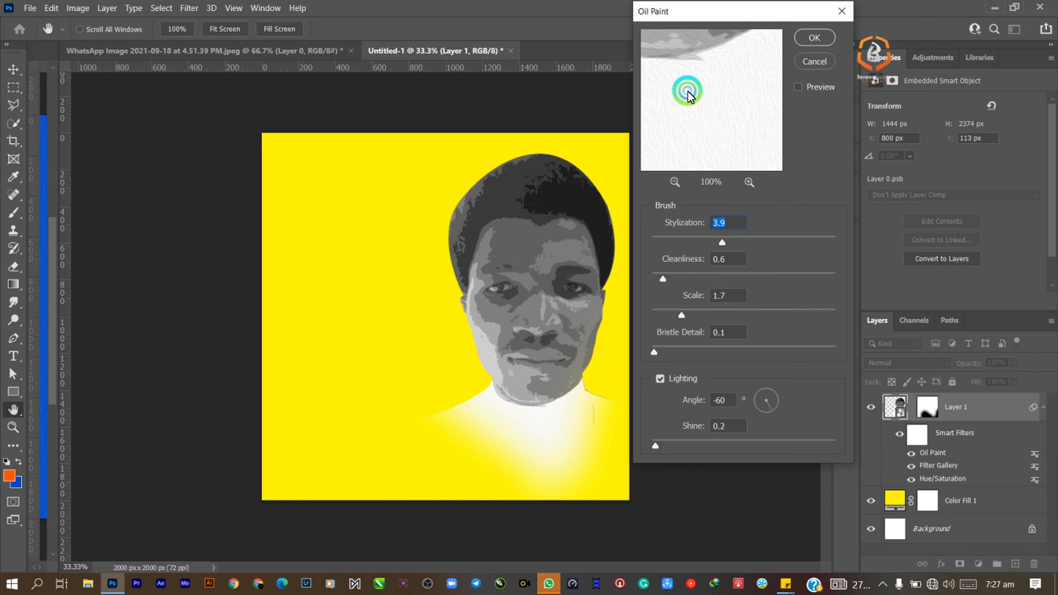
mouse_move(685, 90)
left_mouse_down()
mouse_move(697, 66)
mouse_move(709, 161)
mouse_move(722, 178)
left_mouse_up()
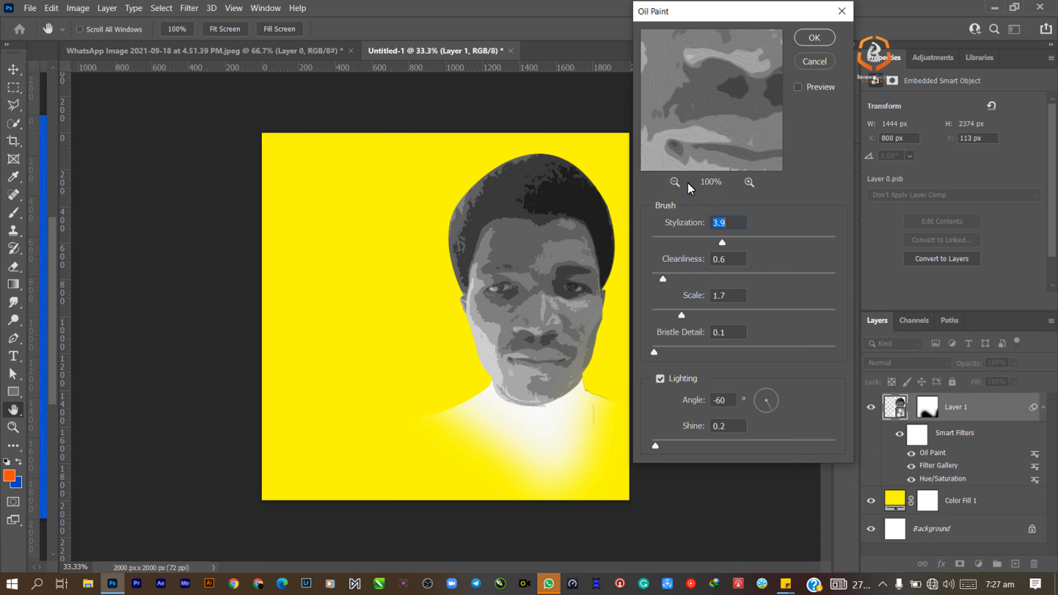
left_click(674, 182)
left_click(674, 182)
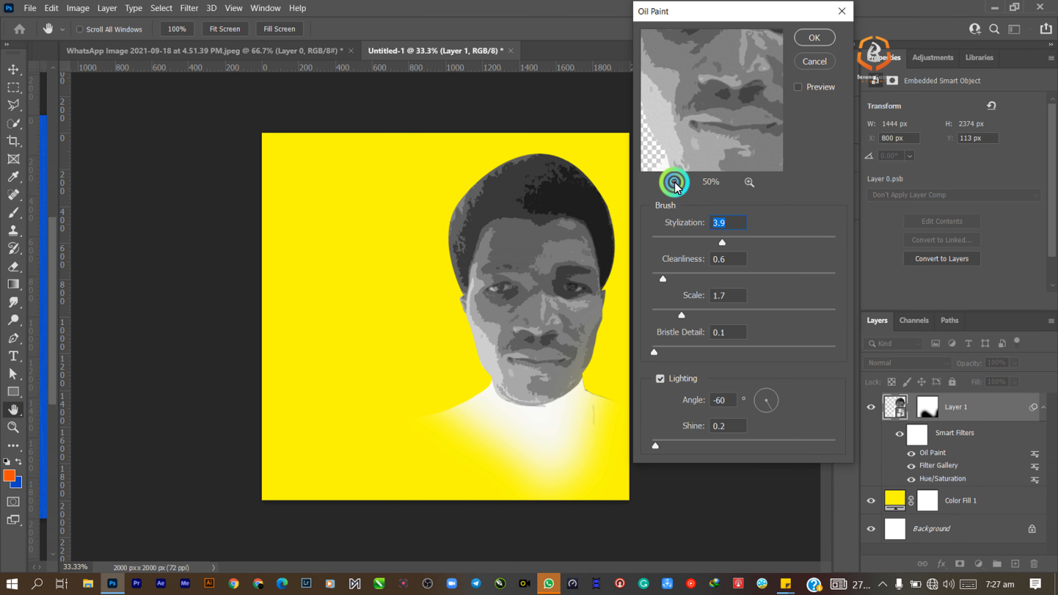
left_click(674, 182)
mouse_move(708, 81)
left_mouse_down()
mouse_move(704, 113)
mouse_move(743, 169)
left_mouse_up()
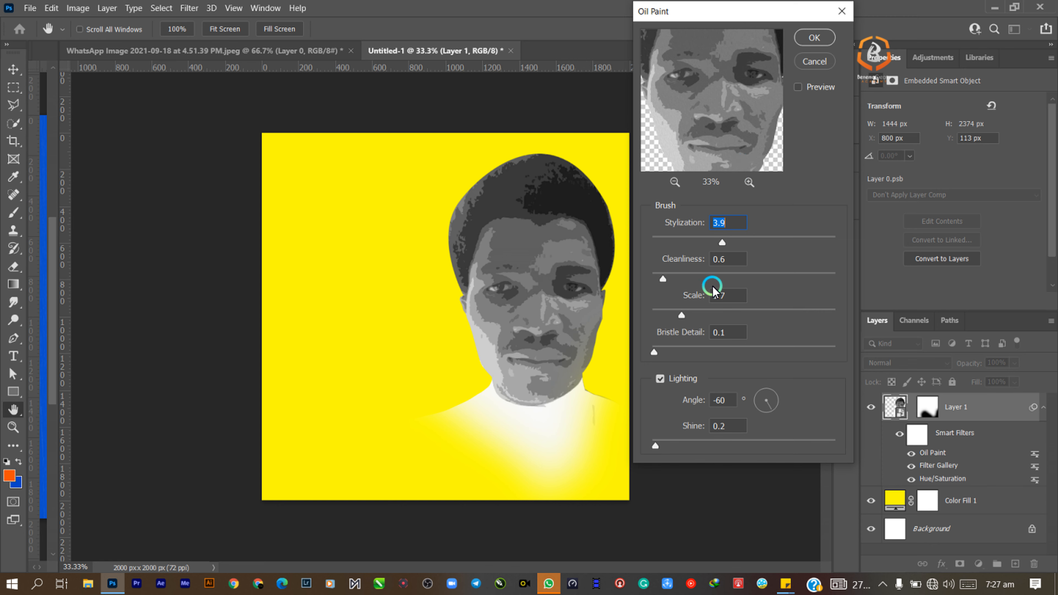
Step: Set the Oil Paint filter's Cleanliness to 5.1 and Stylization to 7.6
left_click_drag(733, 276, 746, 276)
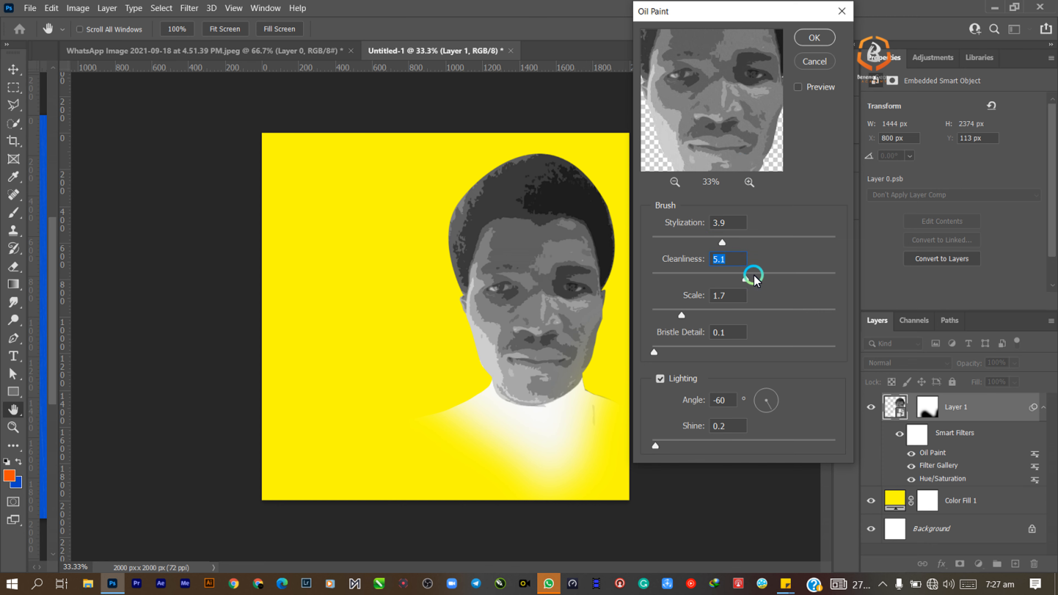
left_click(775, 242)
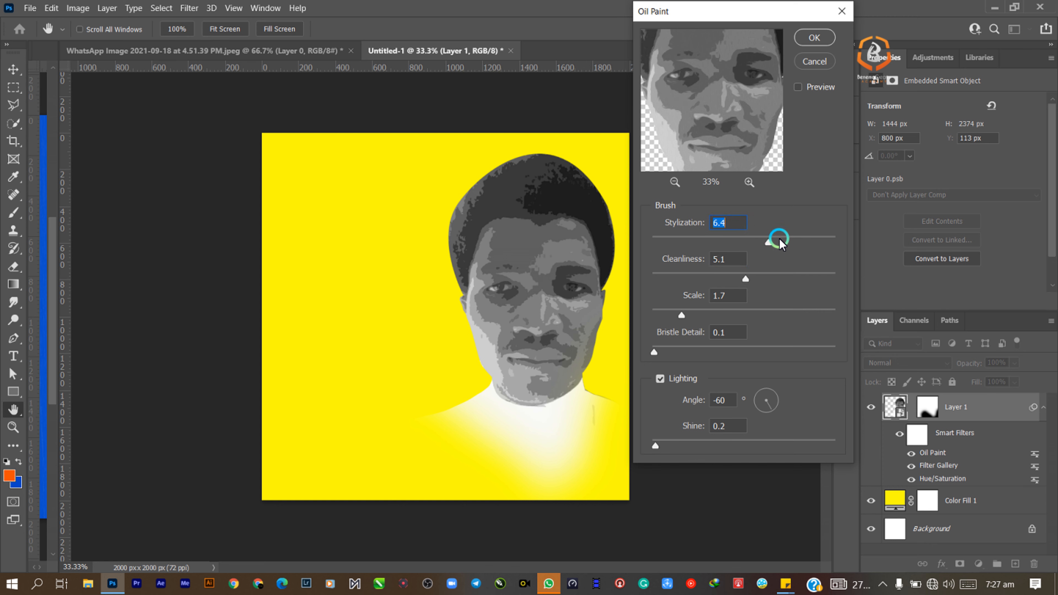
left_click(791, 243)
Step: Set the Oil Paint filter's Bristle Detail to 2.2 and Scale to 6.8
left_click(664, 351)
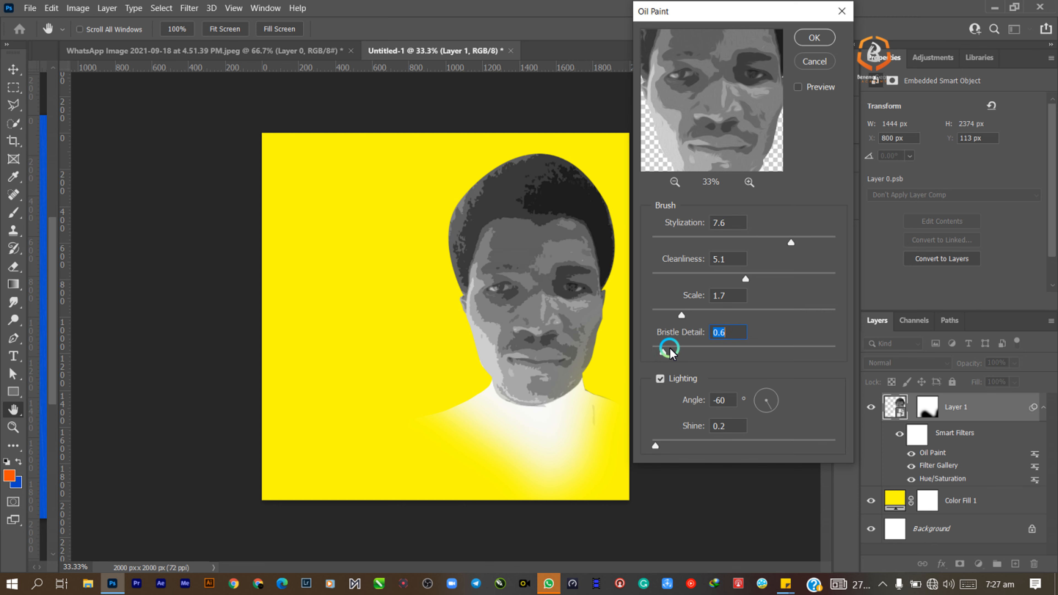
left_click(674, 350)
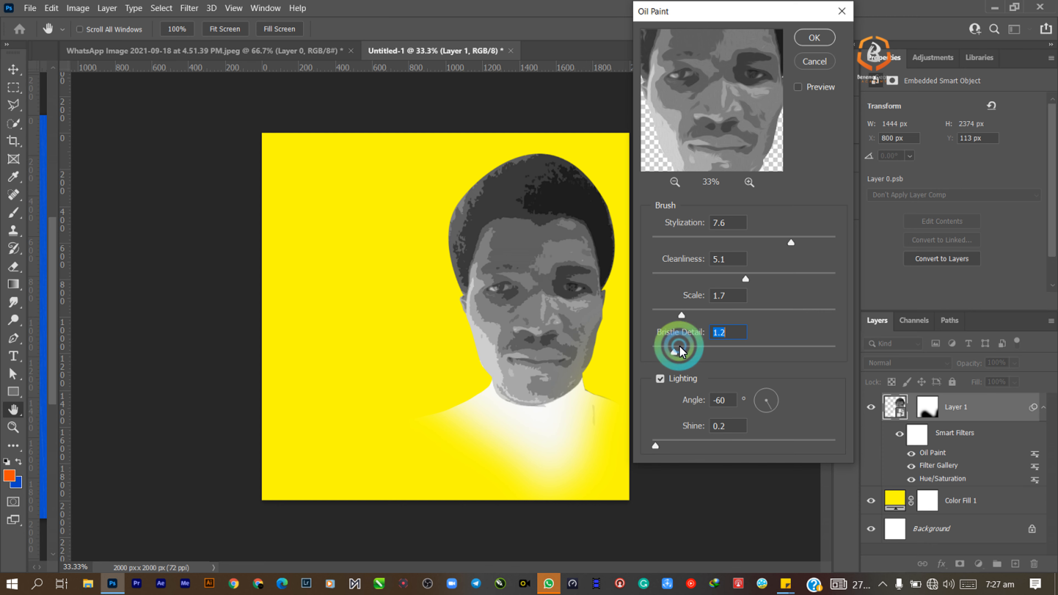
left_click(718, 313)
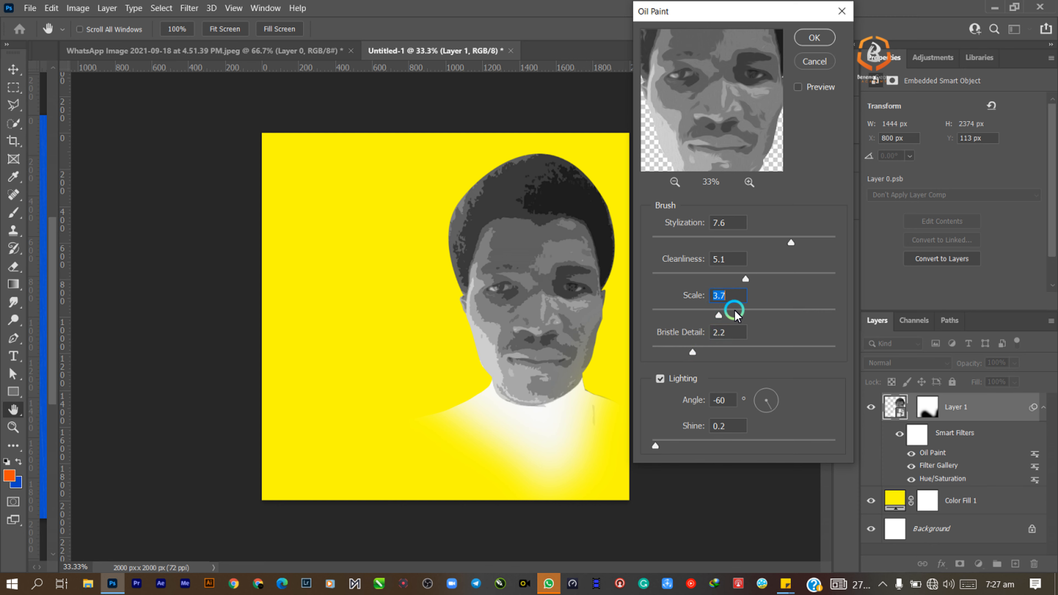
left_click(761, 313)
left_click(777, 311)
Step: Review the face preview and the brush values, and apply the Oil Paint filter to the portrait
mouse_move(708, 94)
left_mouse_down()
mouse_move(694, 134)
mouse_move(712, 114)
mouse_move(726, 169)
left_mouse_up()
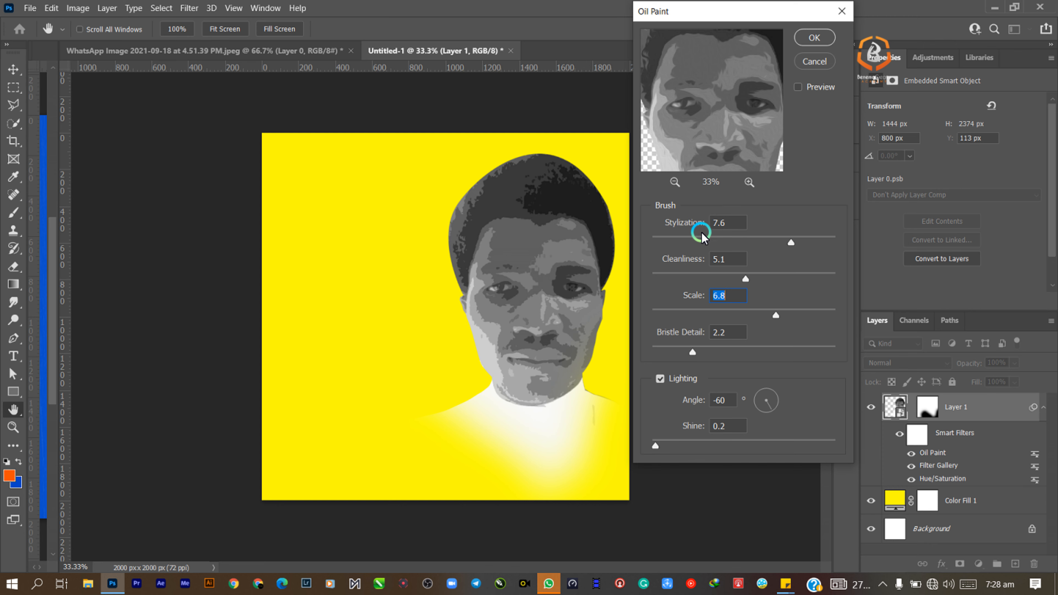
left_click(729, 224)
left_click(728, 265)
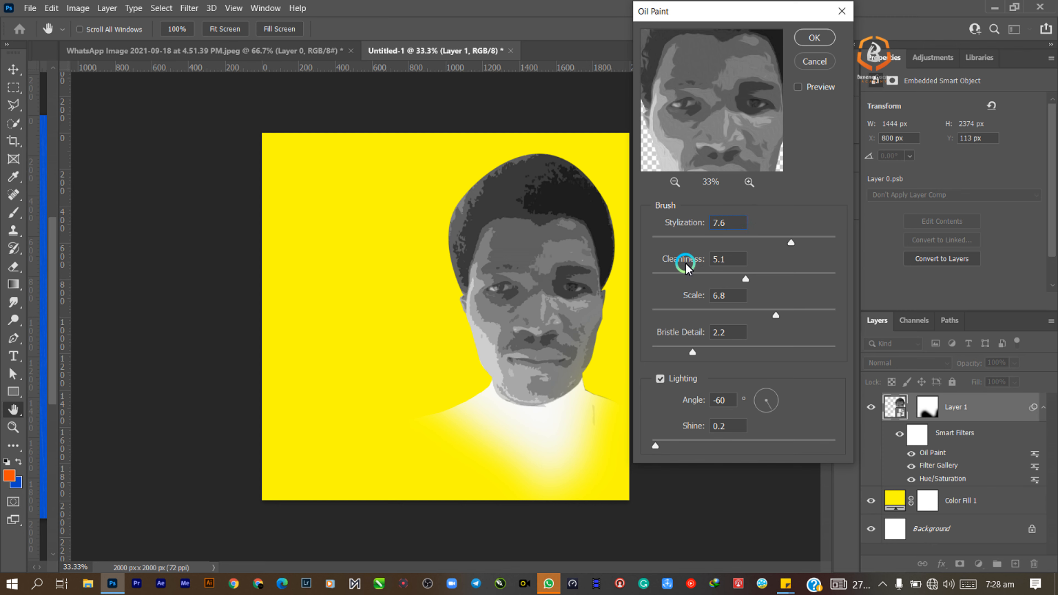
left_click(714, 296)
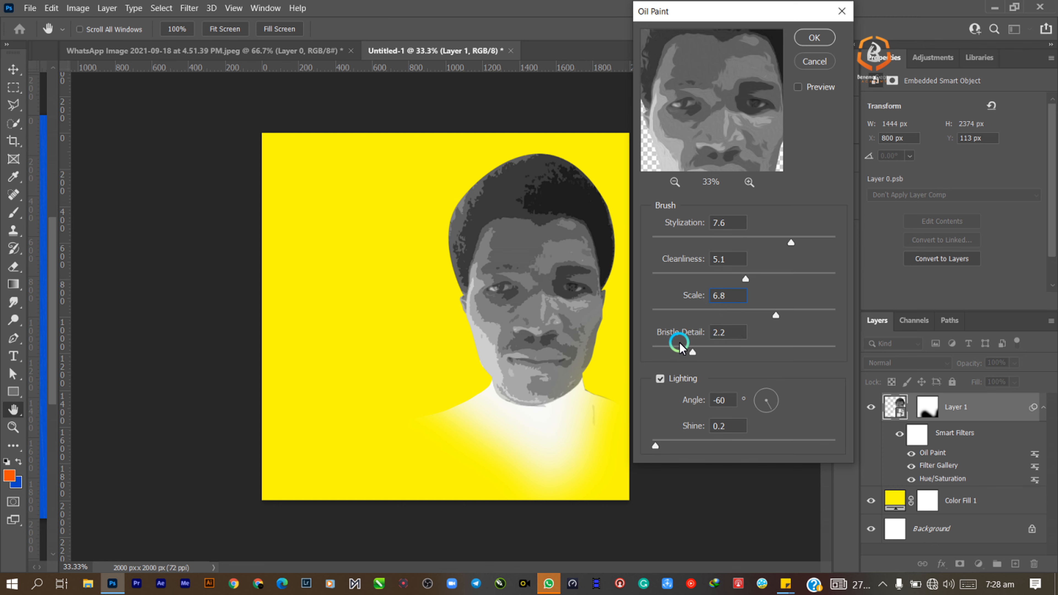
left_click(733, 333)
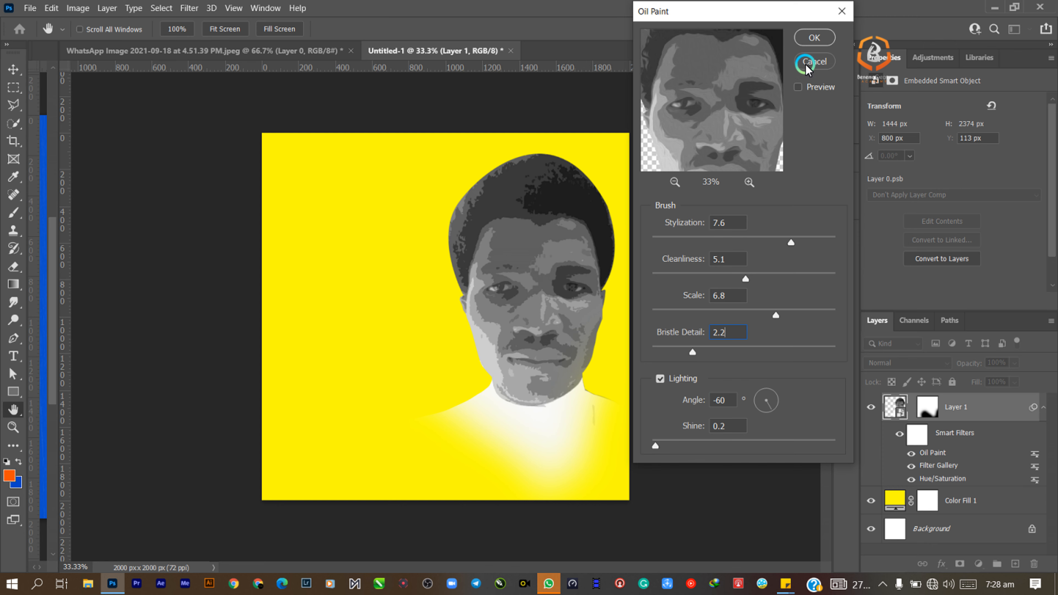
left_click(809, 38)
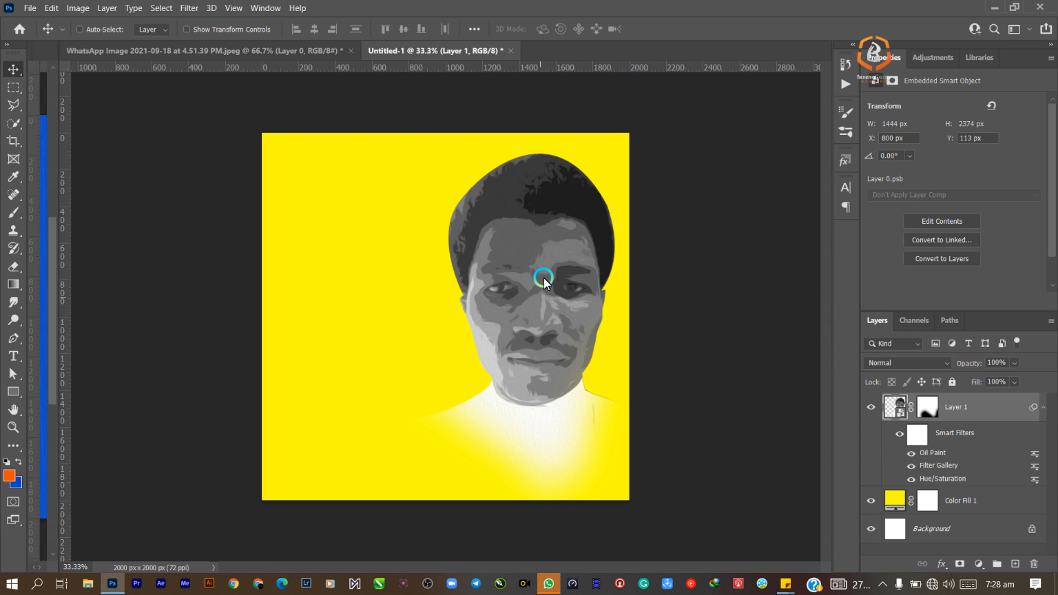
Step: Shift the portrait slightly down and to the right on the canvas, and set its blend mode to Multiply
left_click_drag(541, 275, 550, 286)
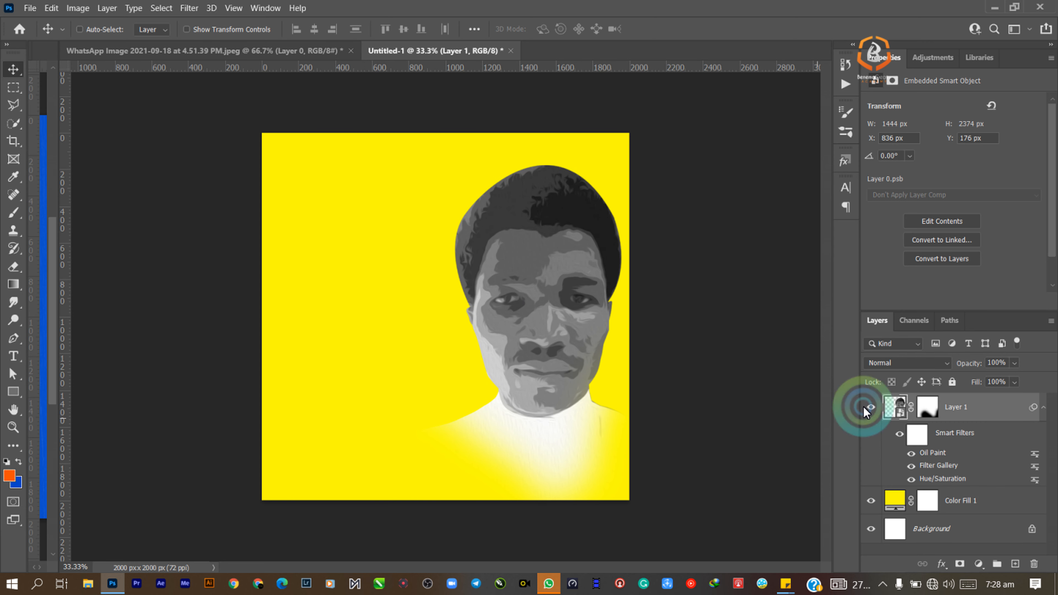
left_click(895, 407)
left_click(901, 364)
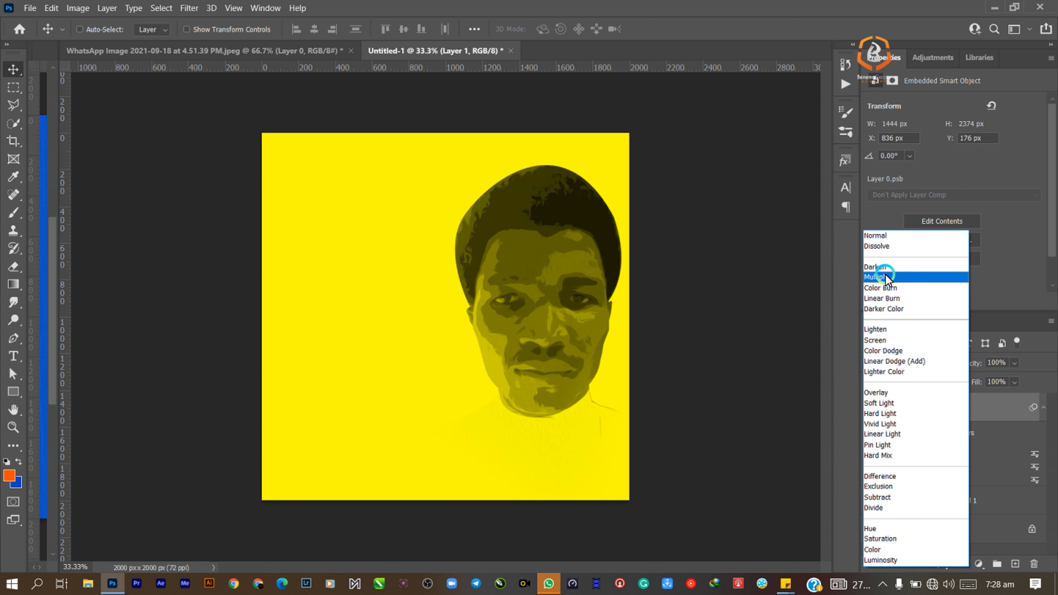
left_click(886, 277)
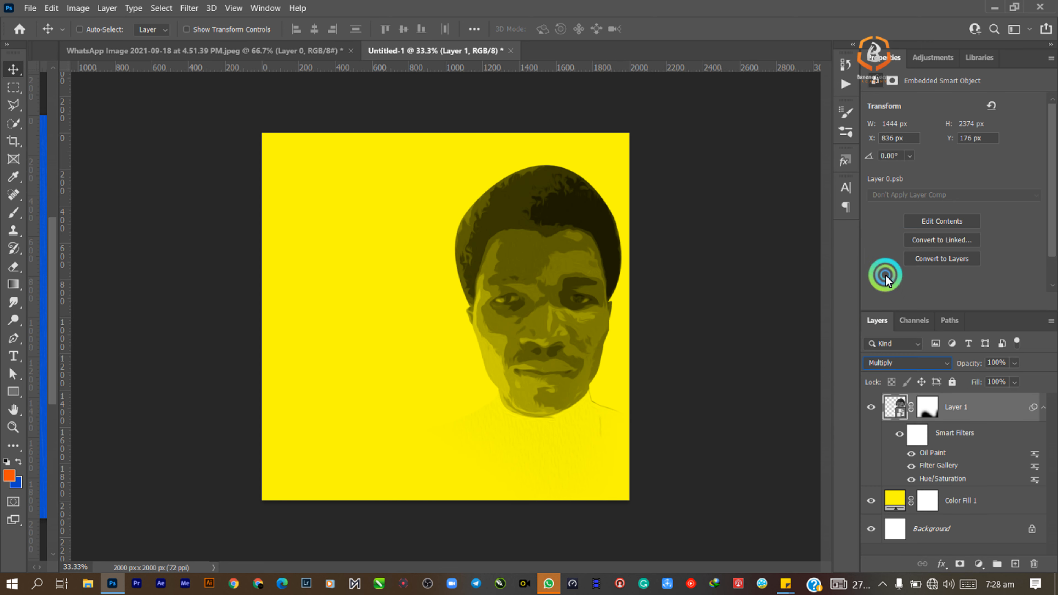
left_click(897, 409)
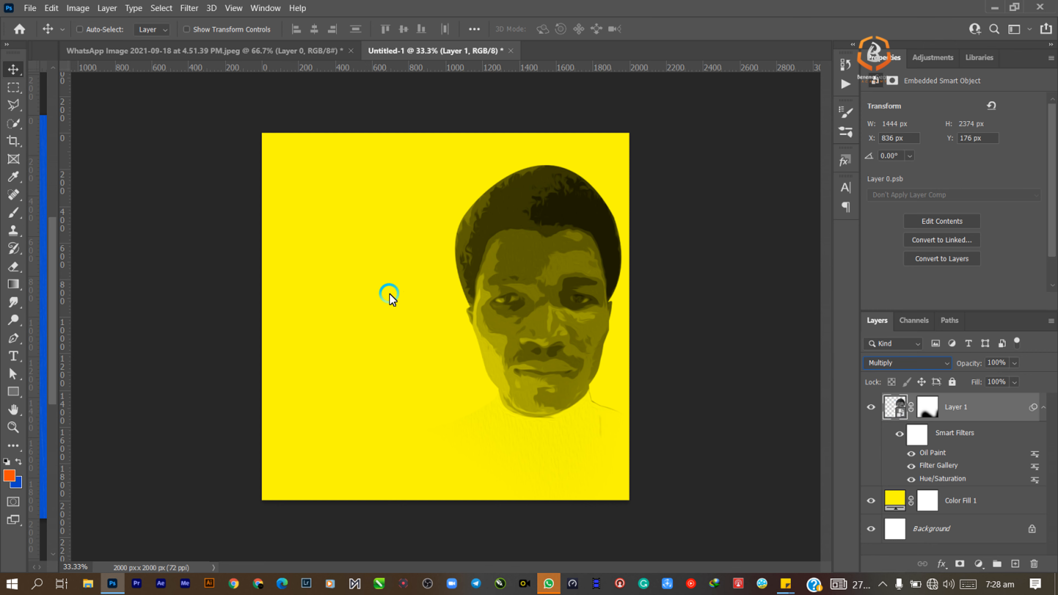
Step: Move the portrait to the canvas's right edge so half the face is cropped, and scale it to 117.74%
left_click(545, 333)
left_click_drag(545, 332, 622, 330)
key("ctrl+t")
left_click_drag(497, 159, 456, 135)
left_click_drag(604, 225, 598, 253)
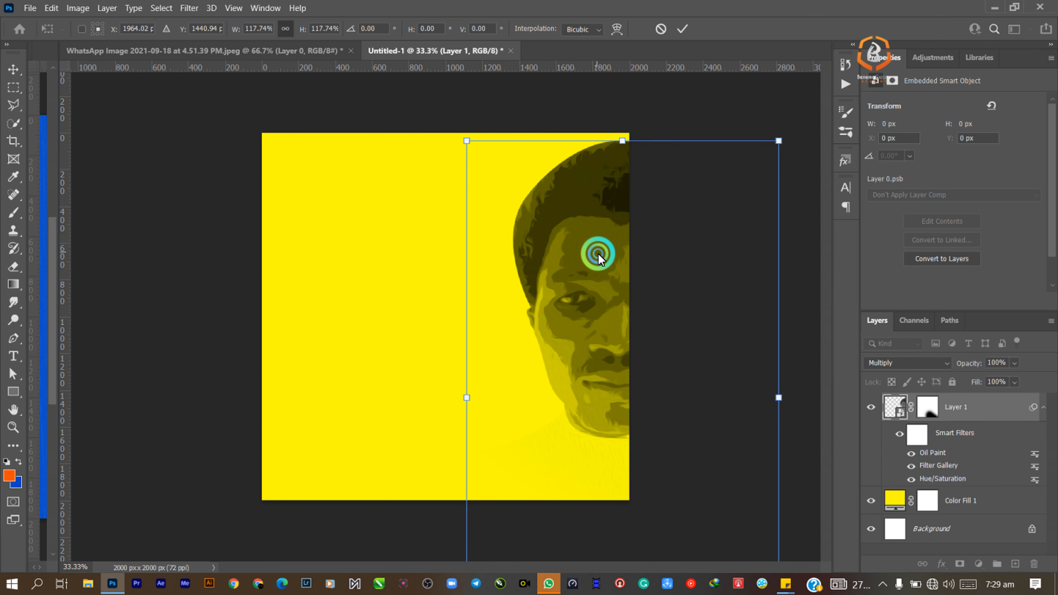
double_click(602, 273)
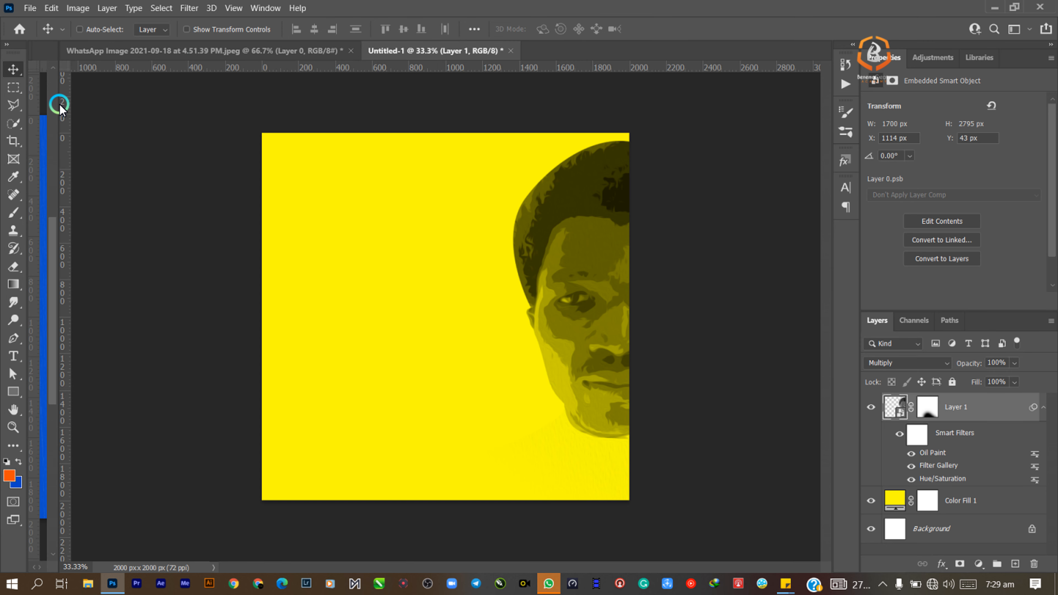
Step: Enlarge the Mighty Baba Mockup view so the whole reference cover shows beside the portrait document
left_click_drag(390, 131, 456, 134)
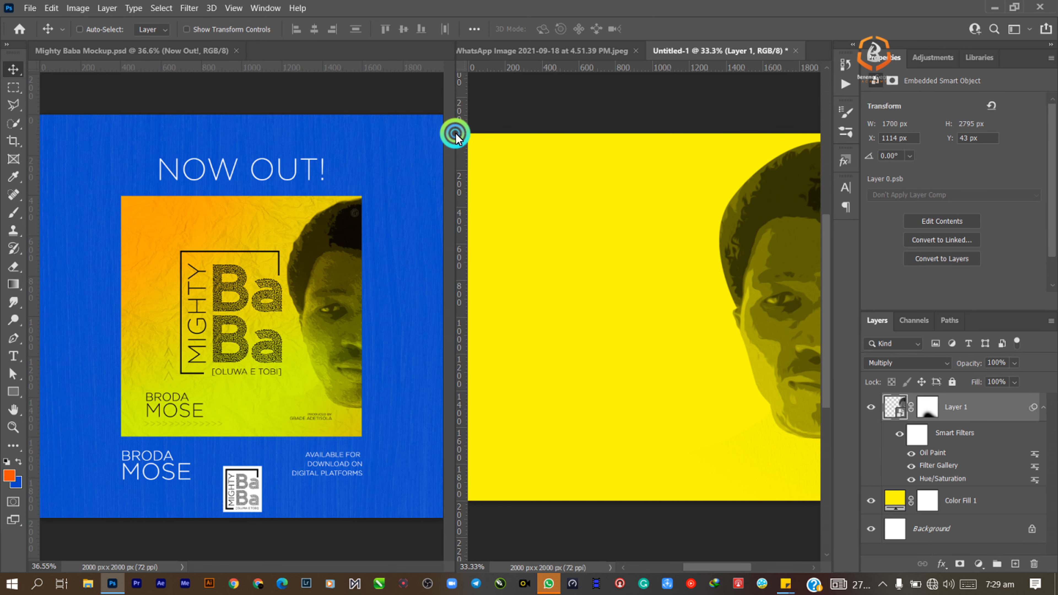
left_click_drag(456, 134, 458, 134)
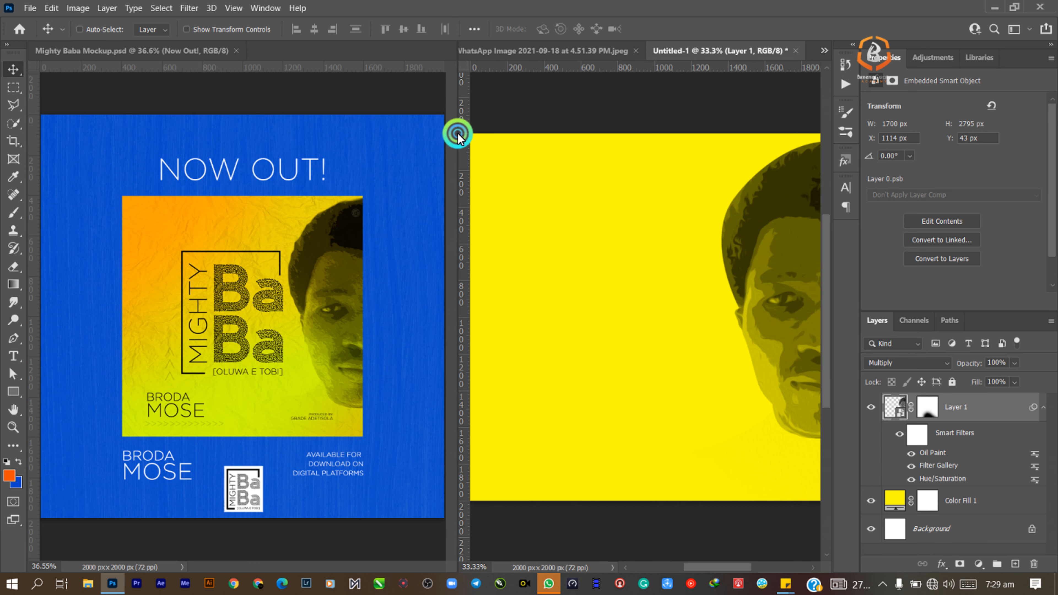
left_click_drag(457, 133, 453, 133)
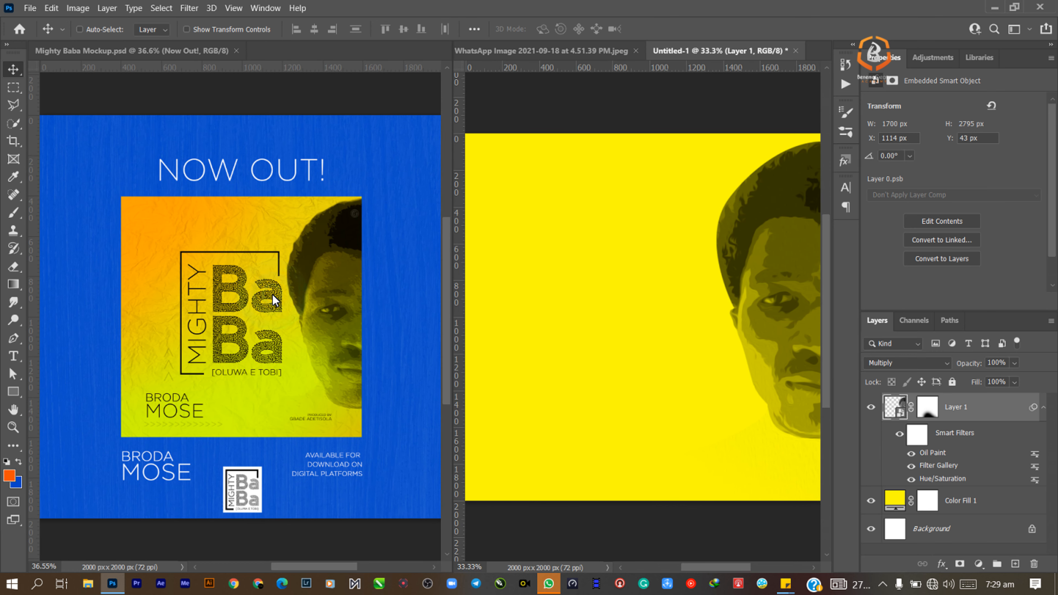
Step: Select the Mighty Baba copy layer in the reference mockup and check the current character font settings
right_click(279, 300)
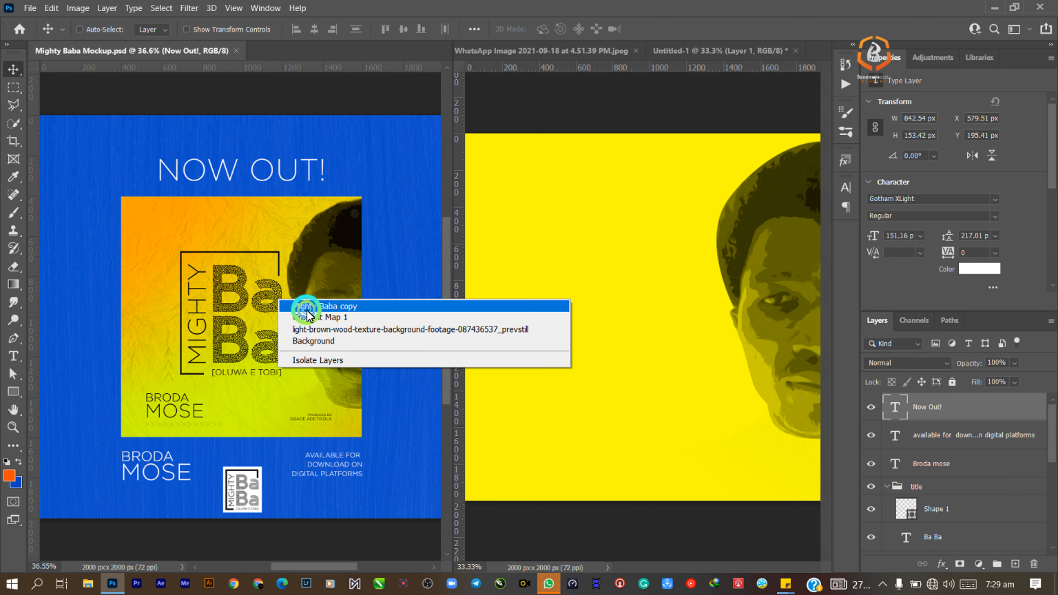
left_click(307, 308)
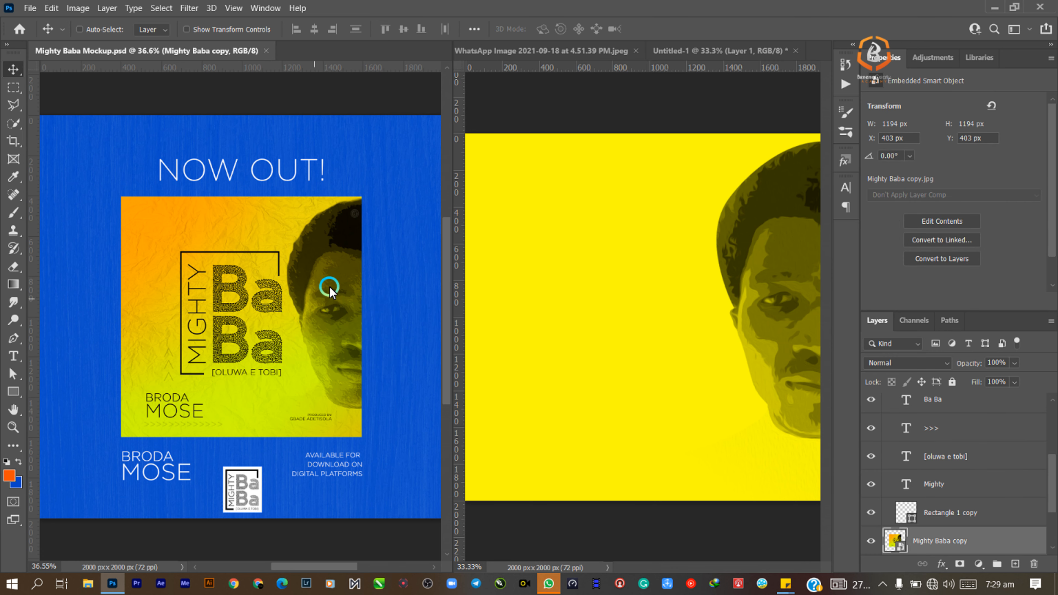
left_click(846, 187)
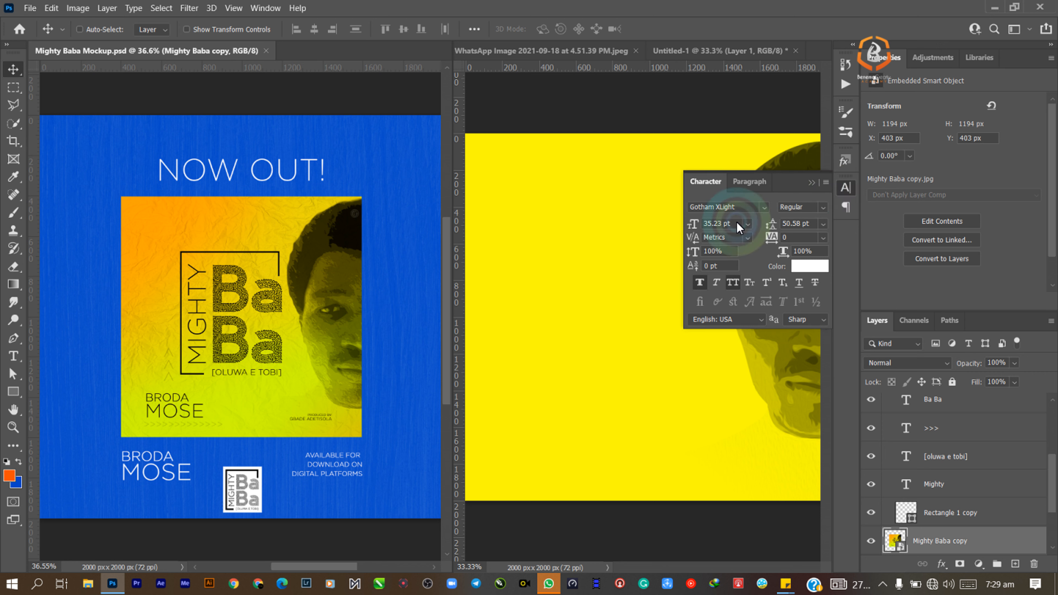
left_click(735, 213)
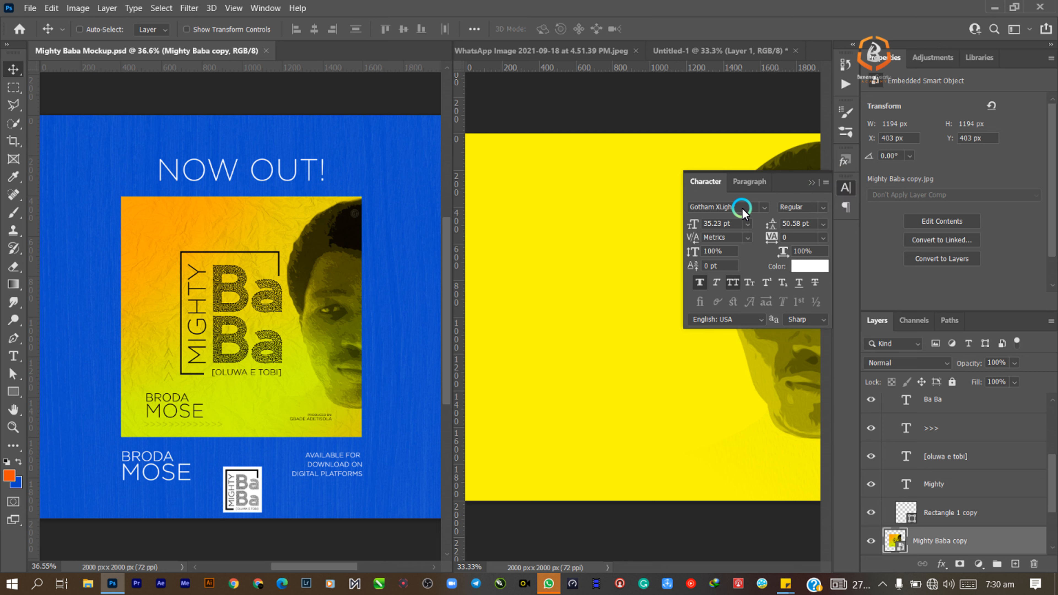
left_click(811, 183)
left_click(285, 299)
Step: Add the text "Ba Ba" on two lines in Gotham XLight at 35.23 pt on the empty yellow area of Untitled-1
left_click(6, 358)
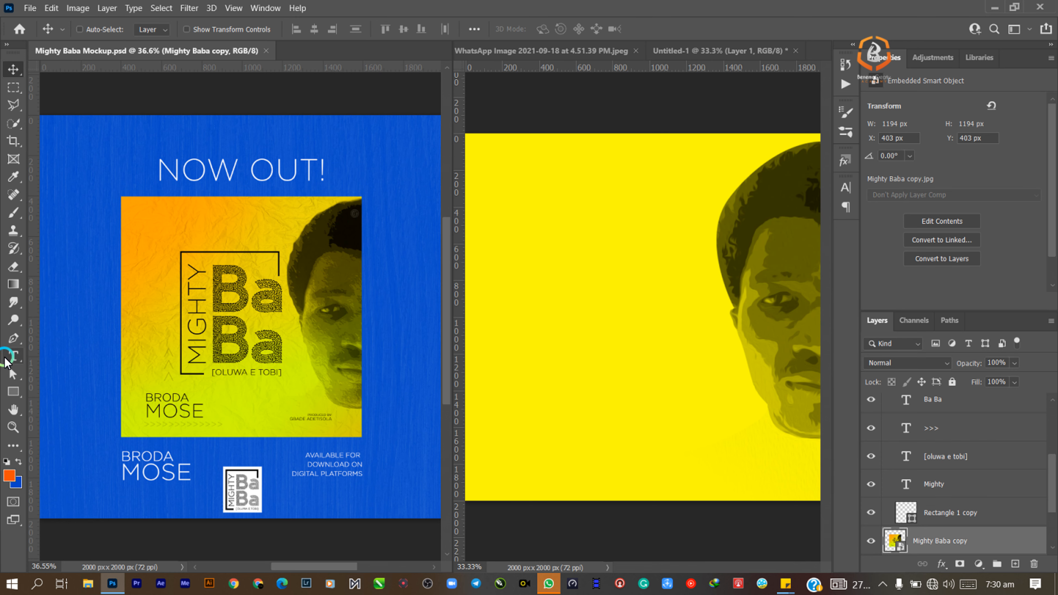
left_click(8, 359)
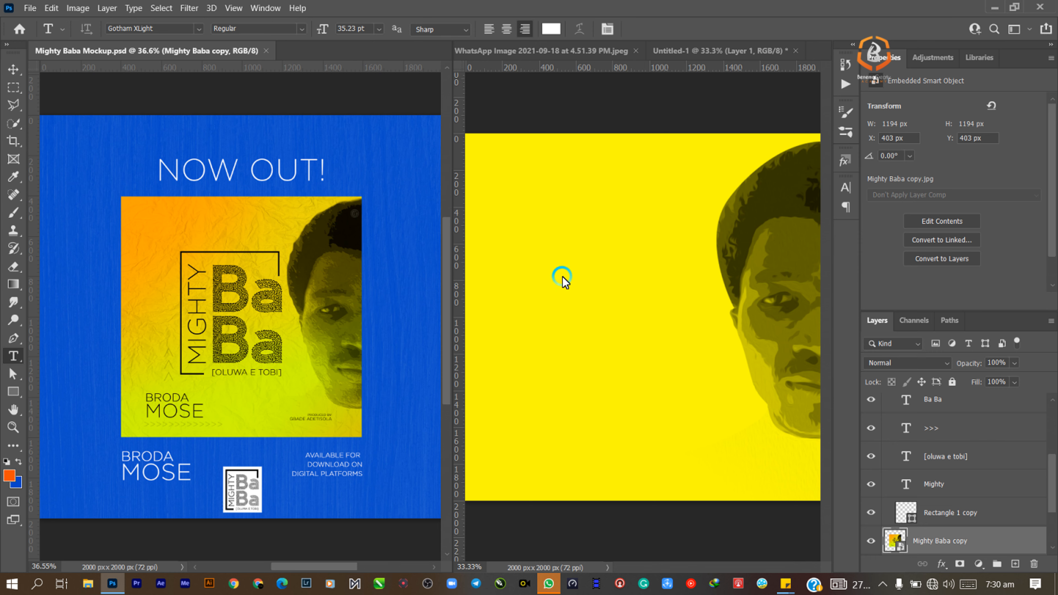
left_click(585, 291)
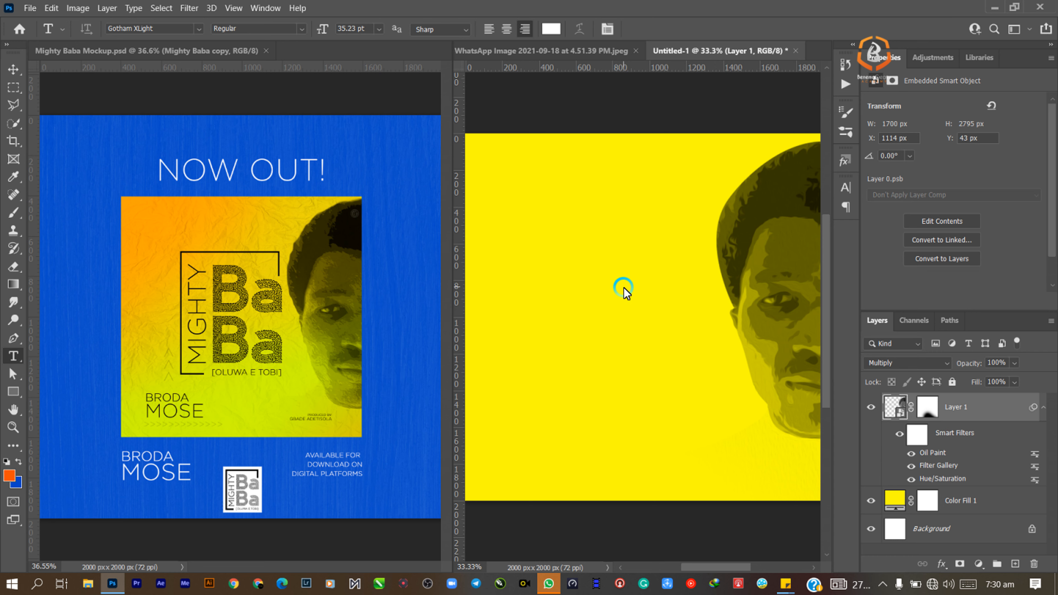
left_click(579, 281)
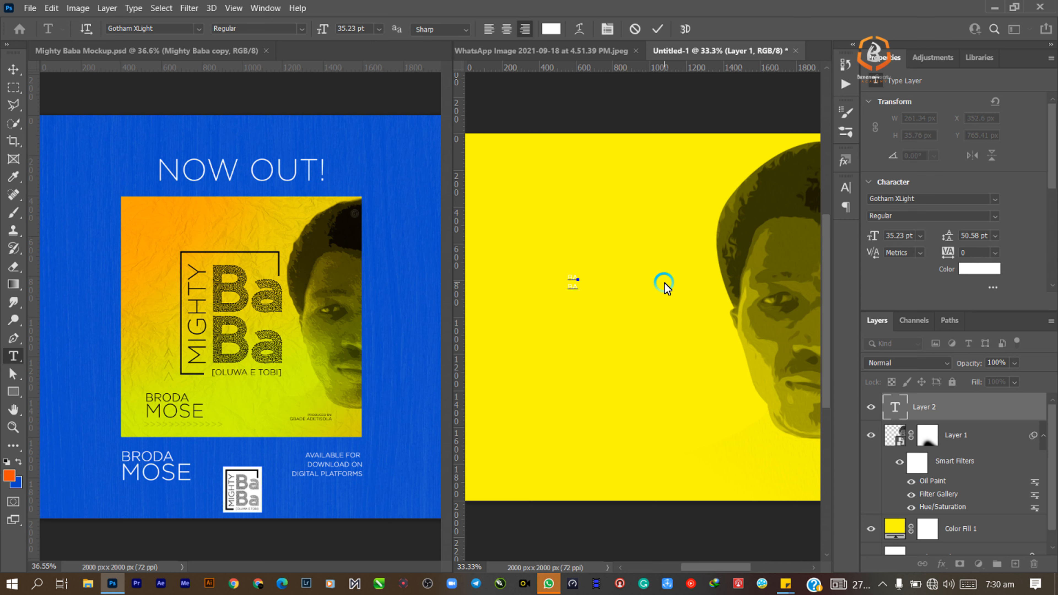
left_click(658, 29)
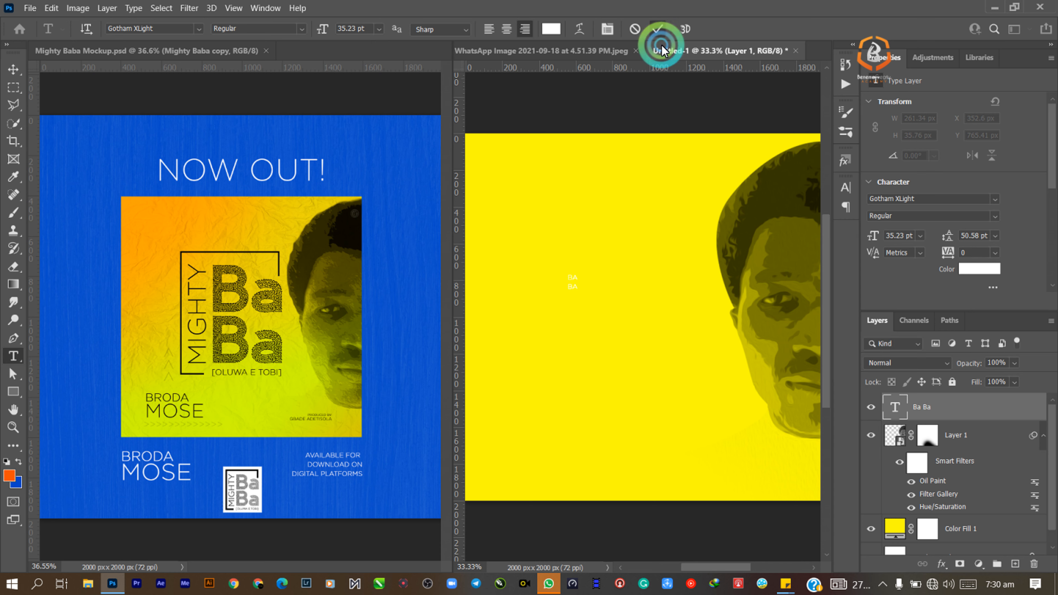
Step: Scale the Ba Ba text up to about 279.59 pt on the yellow area beside the face
left_click(13, 69)
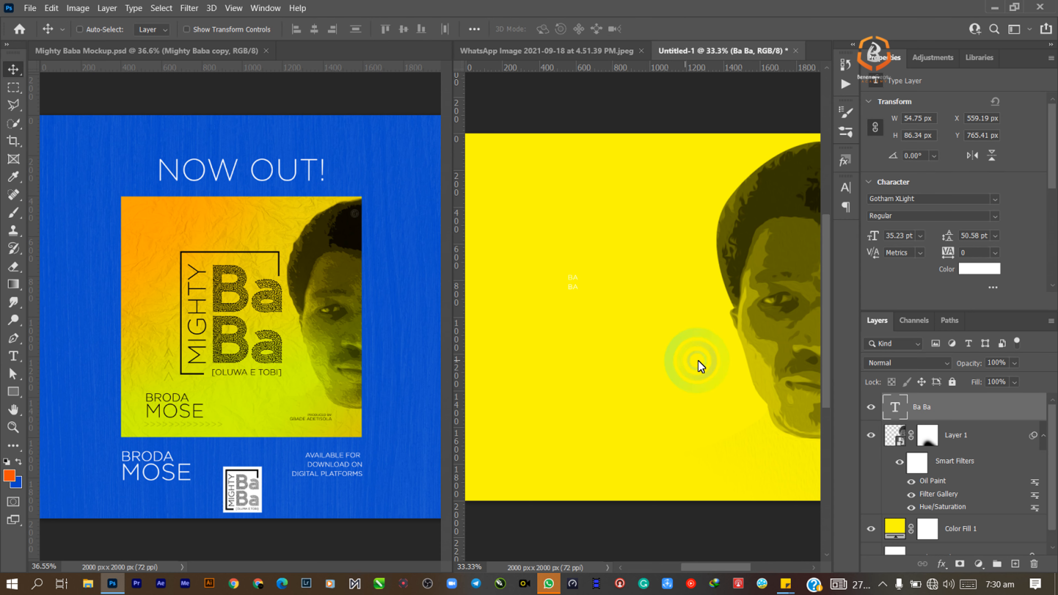
key("ctrl+t")
left_click_drag(583, 279, 658, 287)
left_click(718, 281)
Step: Set the Ba Ba text colour to black (#000000)
left_click(878, 226)
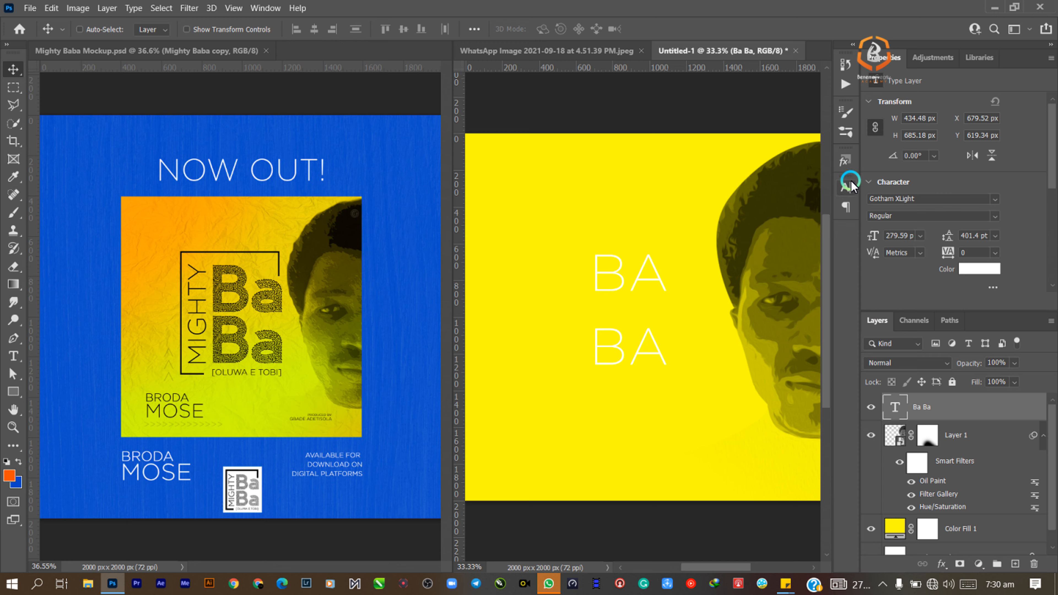
left_click(885, 131)
left_click(958, 254)
left_click(265, 8)
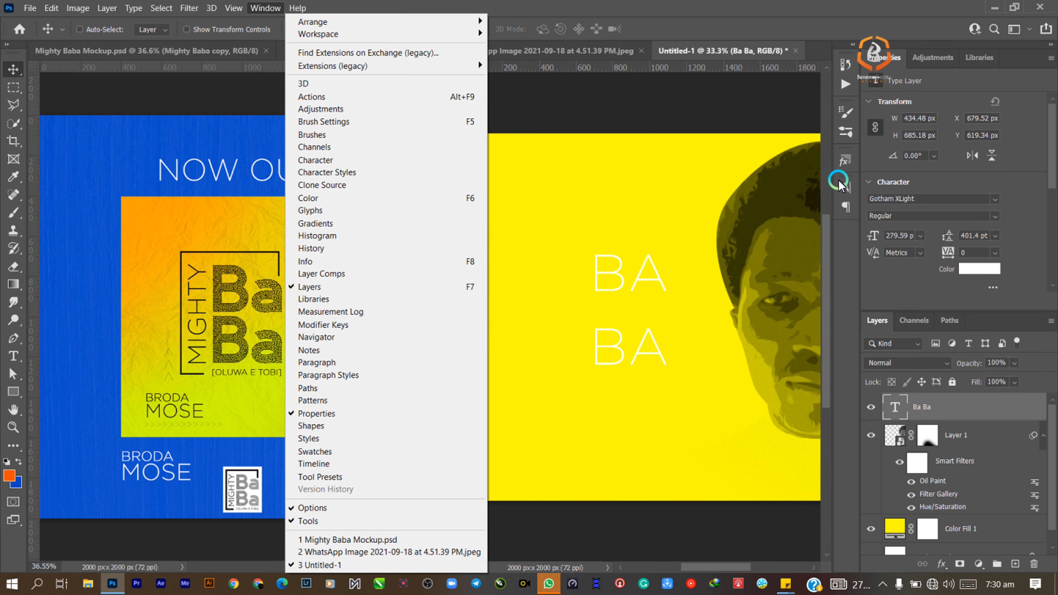
left_click(845, 188)
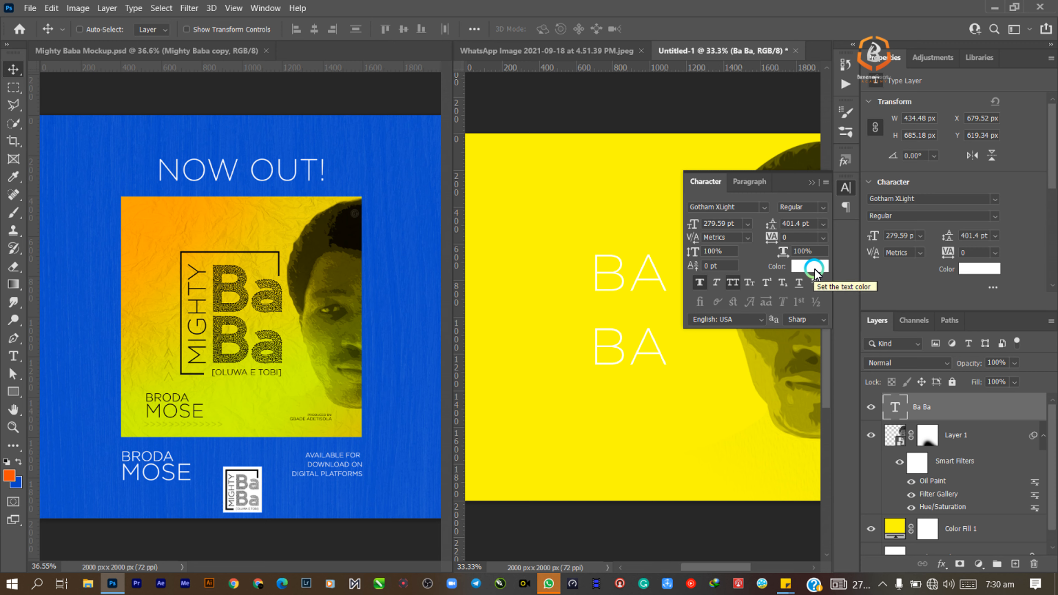
left_click(815, 269)
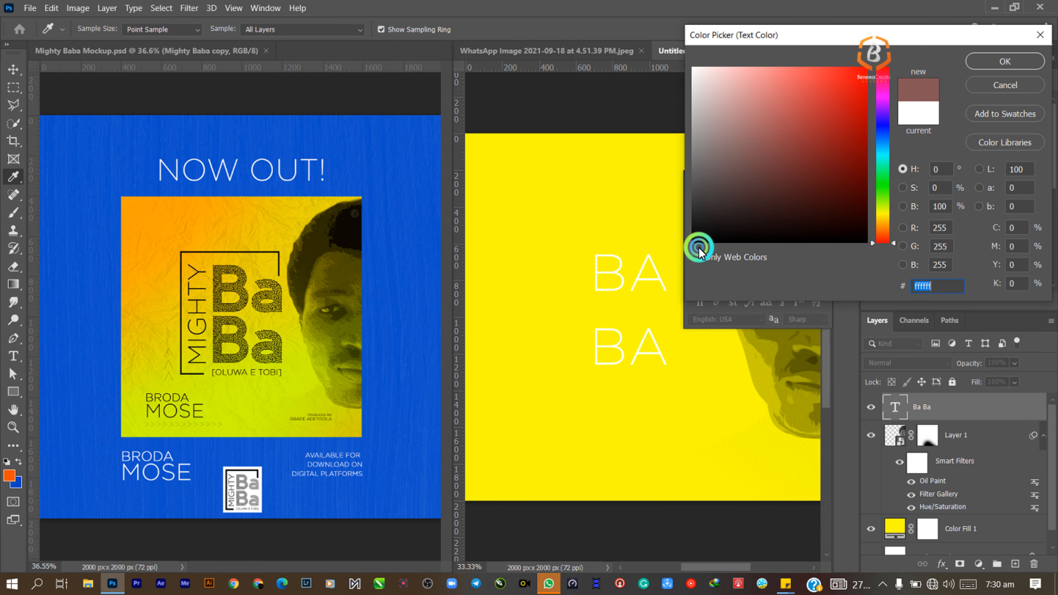
left_click_drag(699, 249, 689, 271)
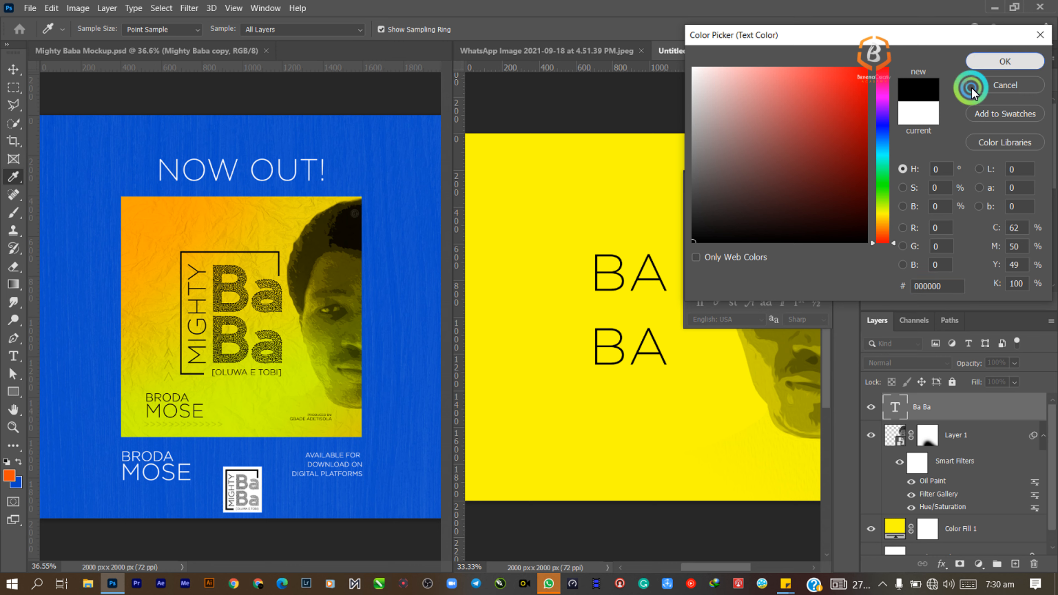
left_click(1005, 61)
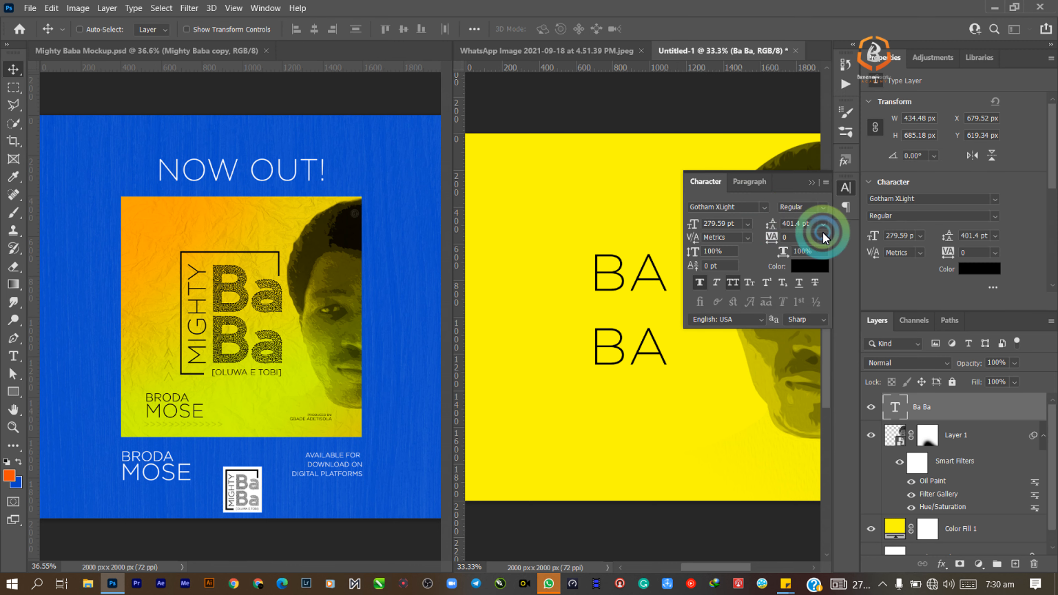
Step: Check the available fonts and look for the layer that holds the Ba Ba lettering in the reference mockup's cover
left_click(766, 207)
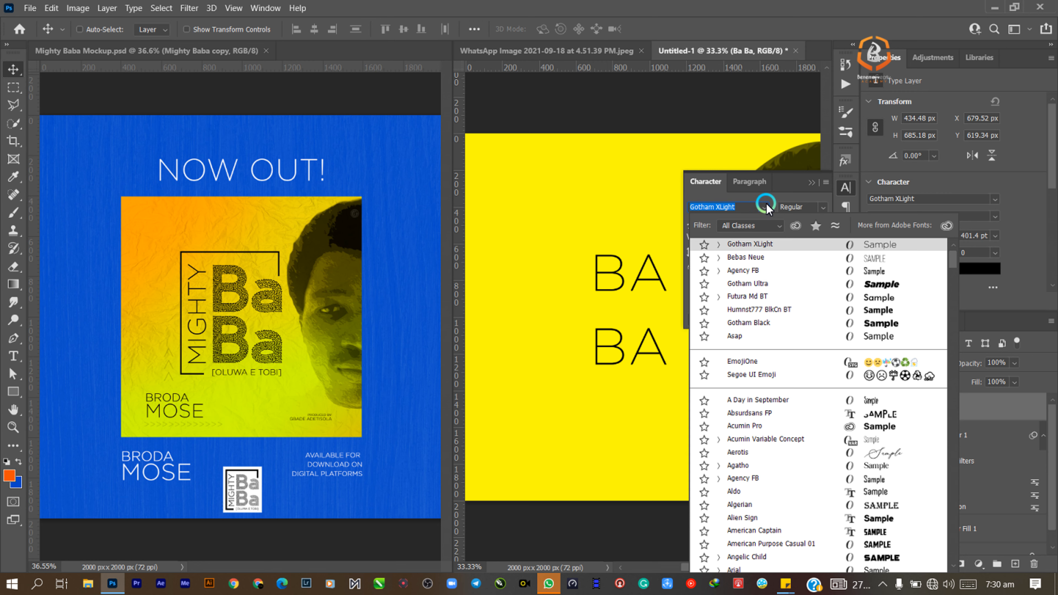
left_click(756, 244)
left_click(423, 327)
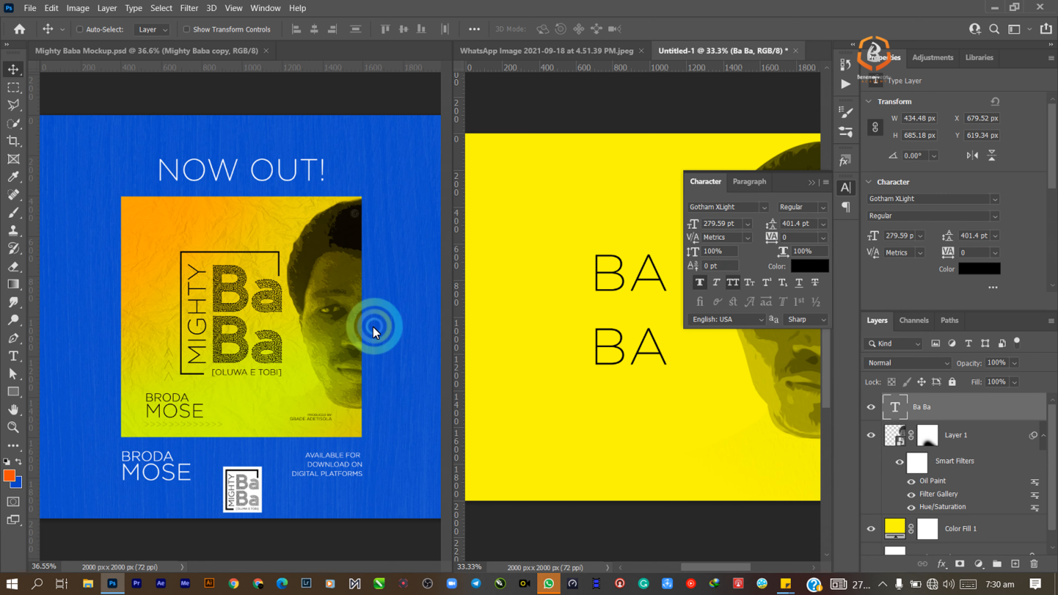
left_click(276, 301)
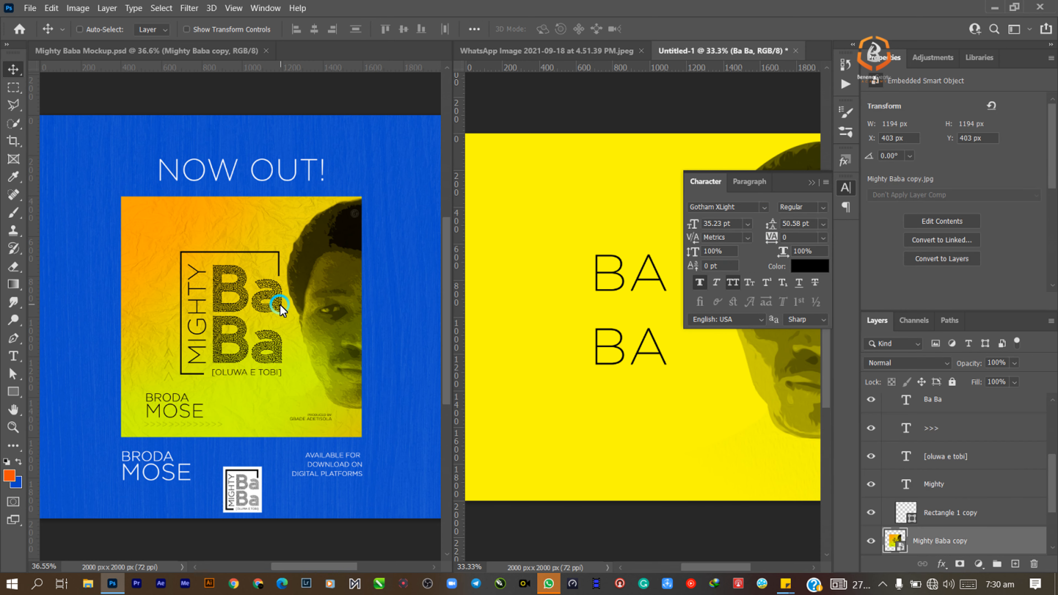
right_click(276, 304)
left_click(292, 308)
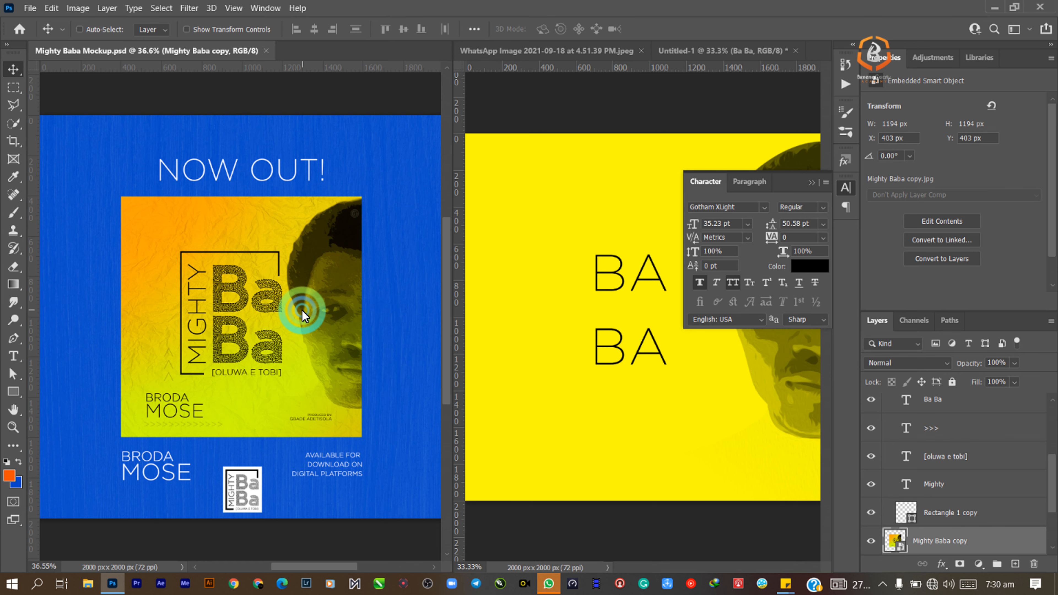
right_click(280, 304)
left_click(301, 322)
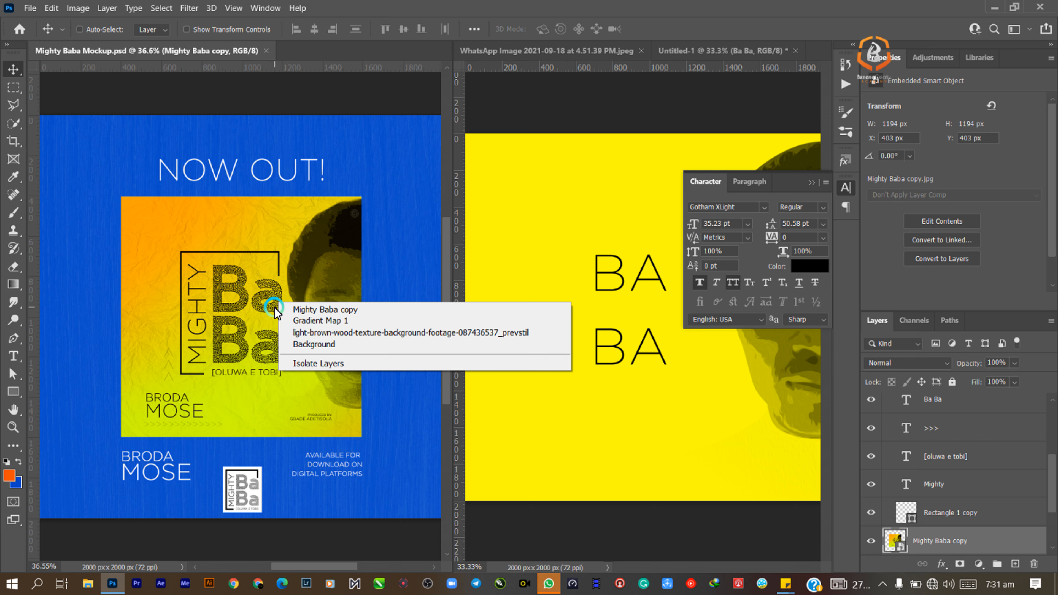
left_click(321, 310)
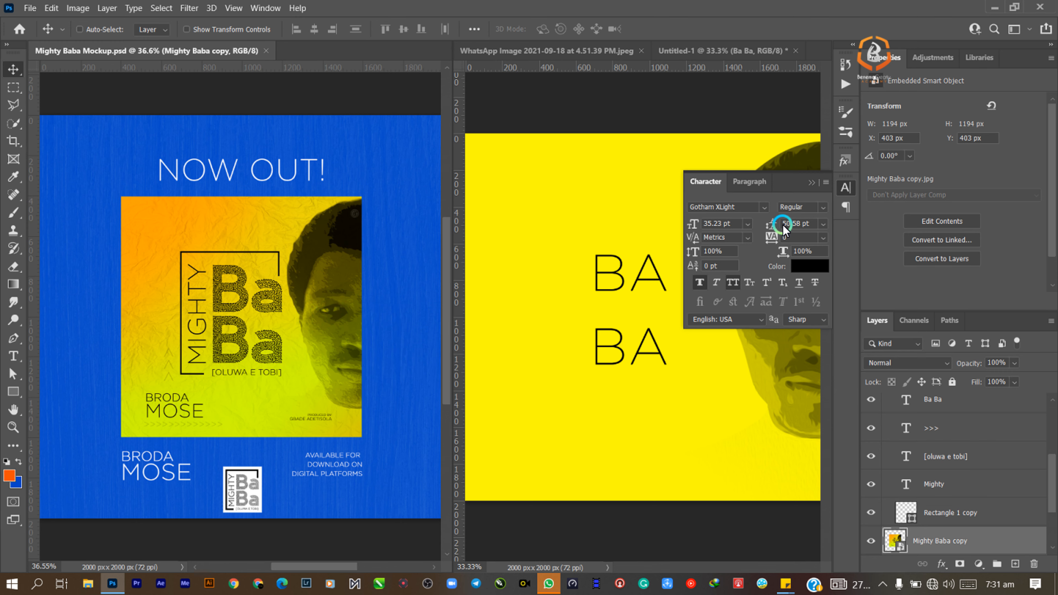
Step: Apply the Alien Sign font to the Ba Ba text in Untitled-1
left_click(764, 208)
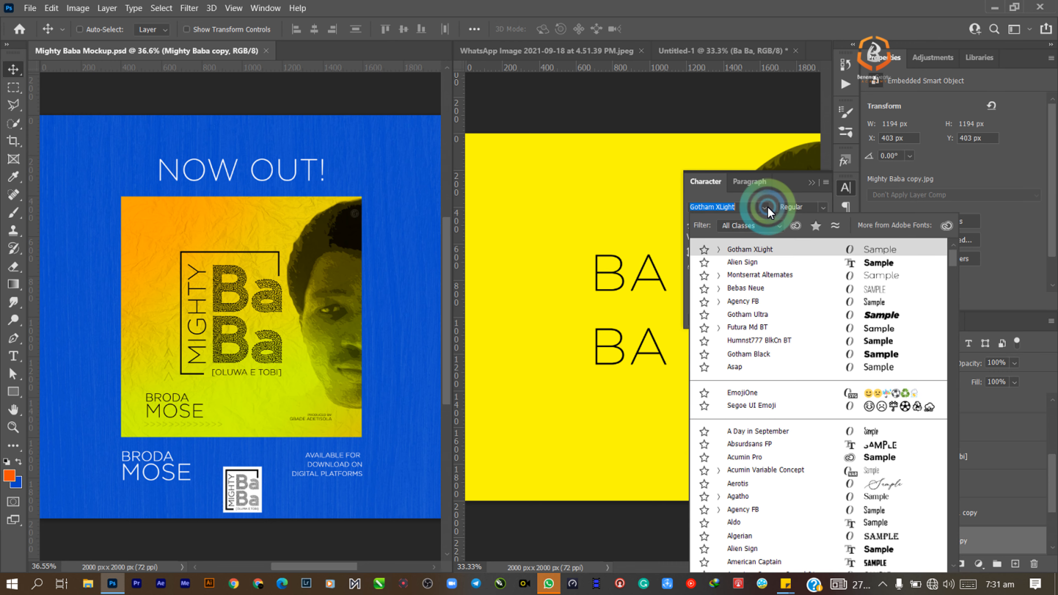
left_click(768, 261)
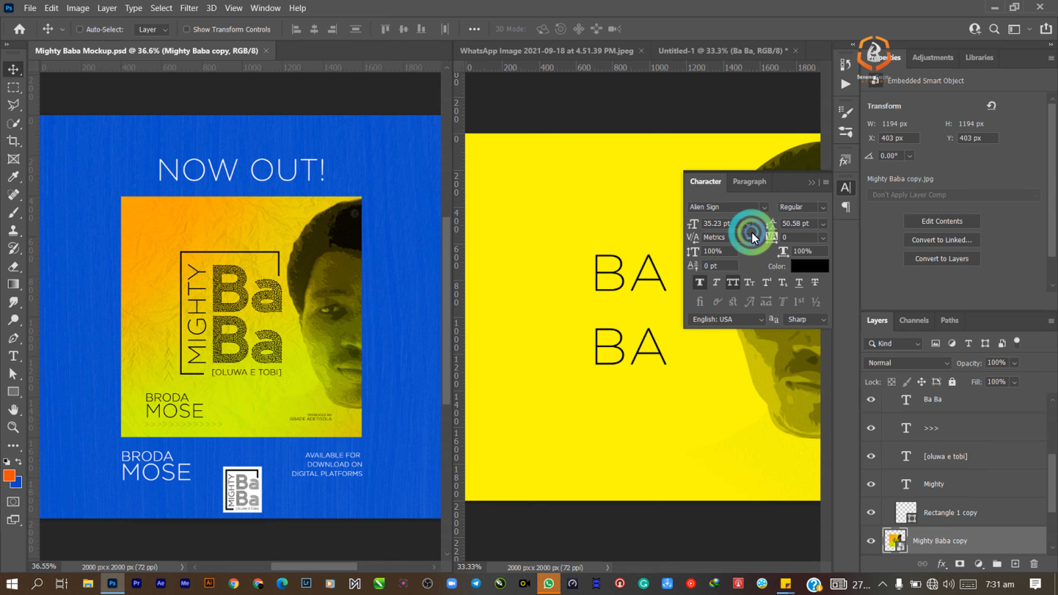
left_click(752, 213)
left_click(749, 218)
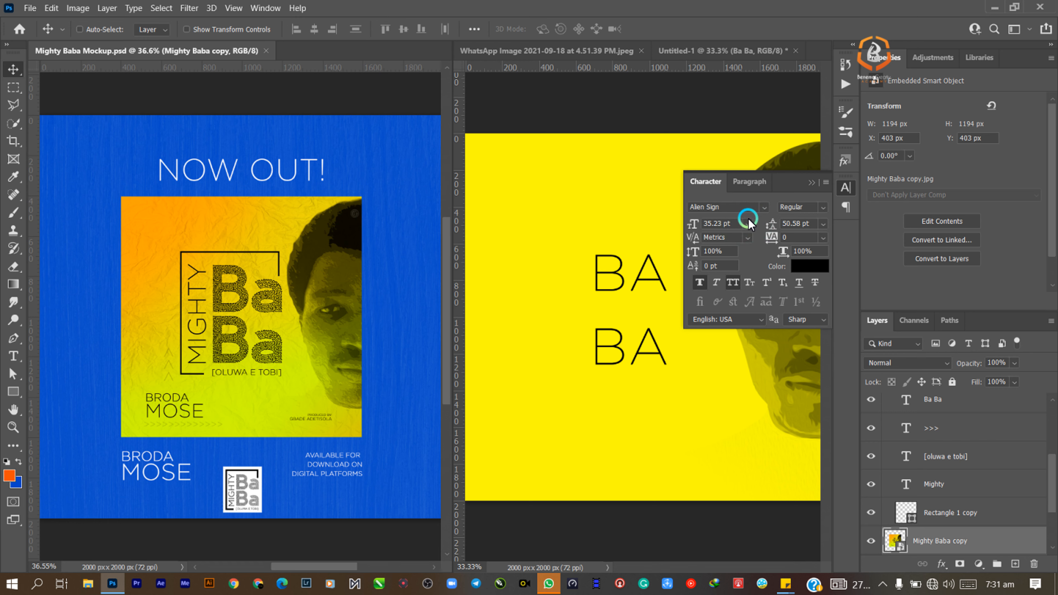
left_click(655, 271)
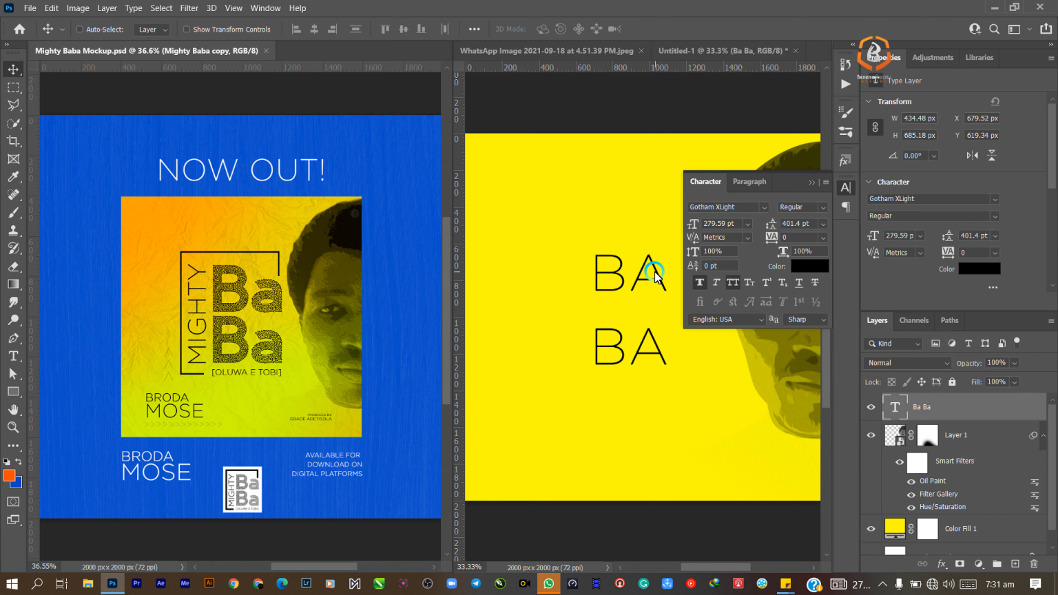
right_click(658, 272)
left_click(674, 279)
left_click(762, 210)
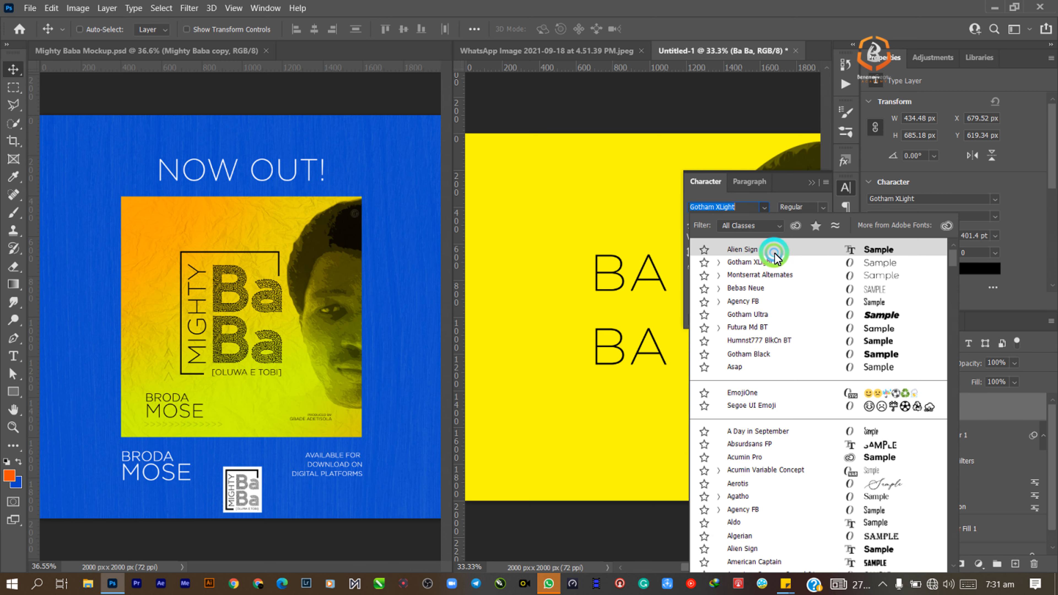
left_click(774, 250)
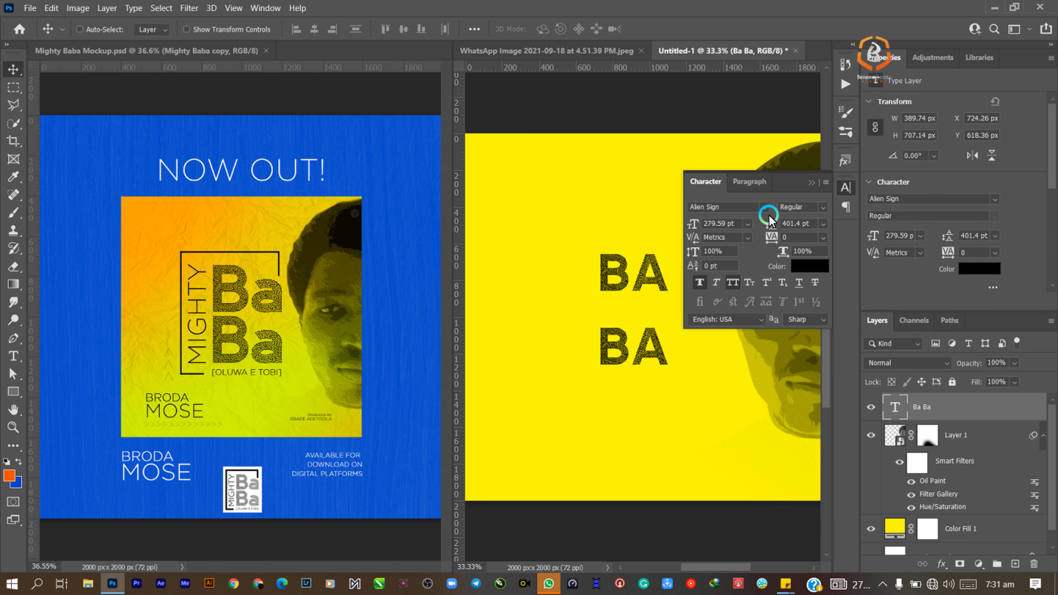
Step: Turn off All Caps and Faux Bold for the whole Ba Ba text
double_click(648, 269)
left_click(733, 288)
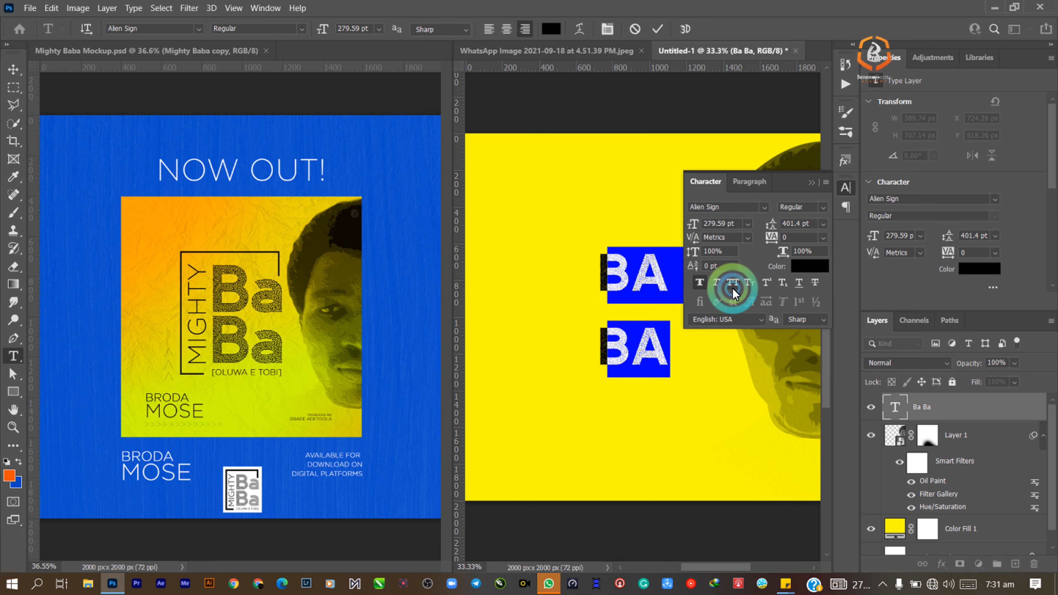
left_click(700, 283)
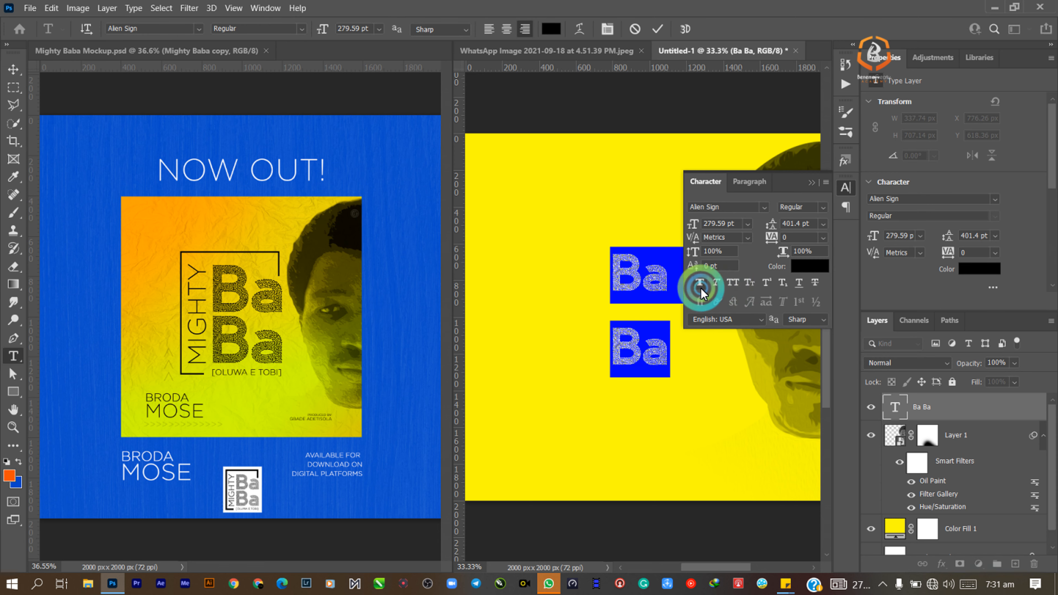
left_click(776, 280)
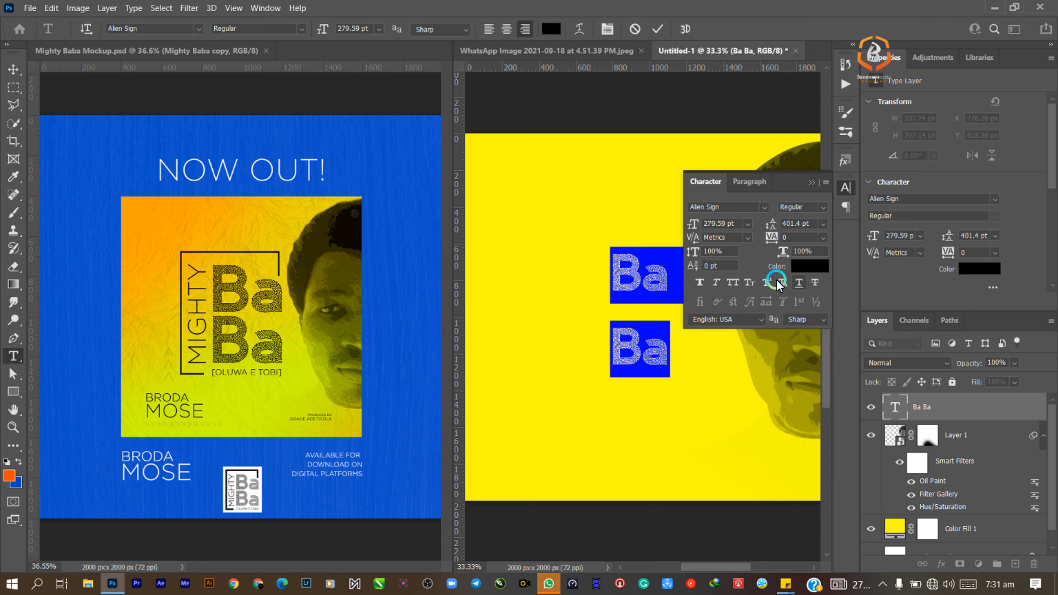
Step: Tighten the leading between the two Ba Ba lines to 238 pt and commit the text edit
left_click(649, 291)
left_click_drag(607, 263, 685, 367)
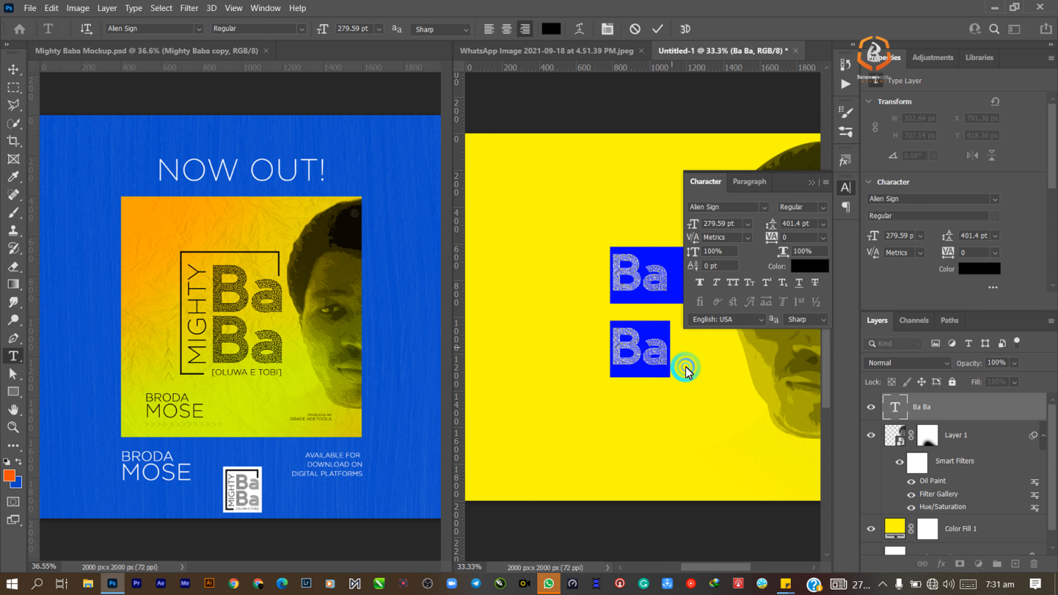
left_click(771, 236)
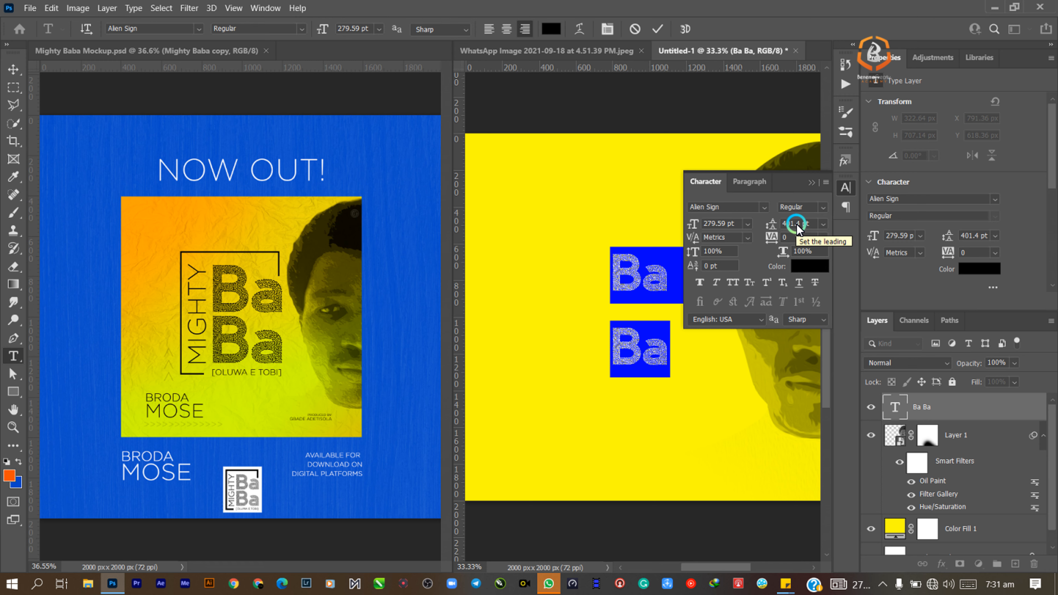
left_click(821, 225)
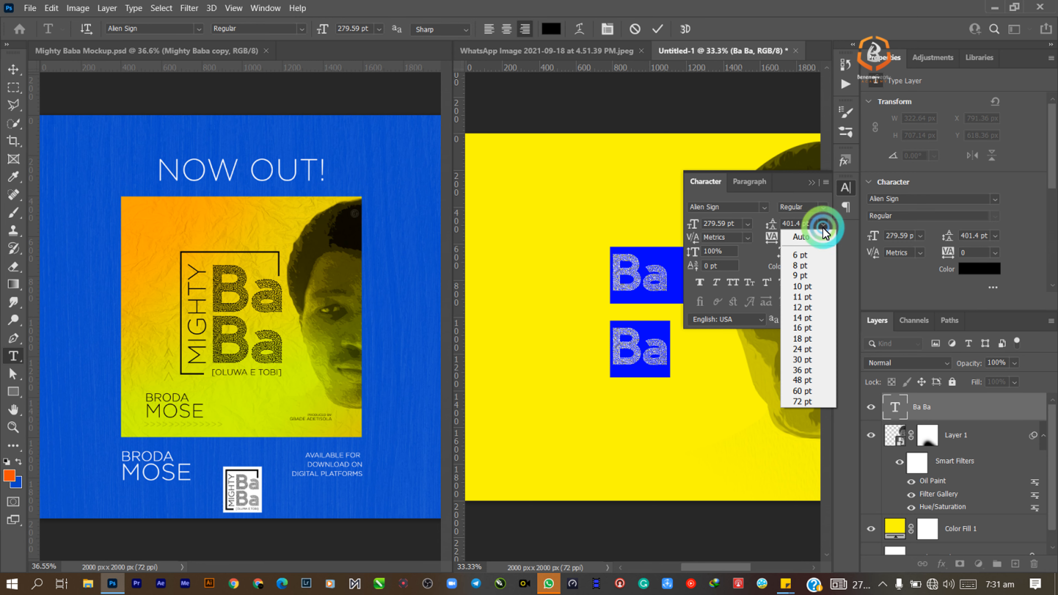
left_click(810, 232)
left_click(772, 234)
left_click(772, 236)
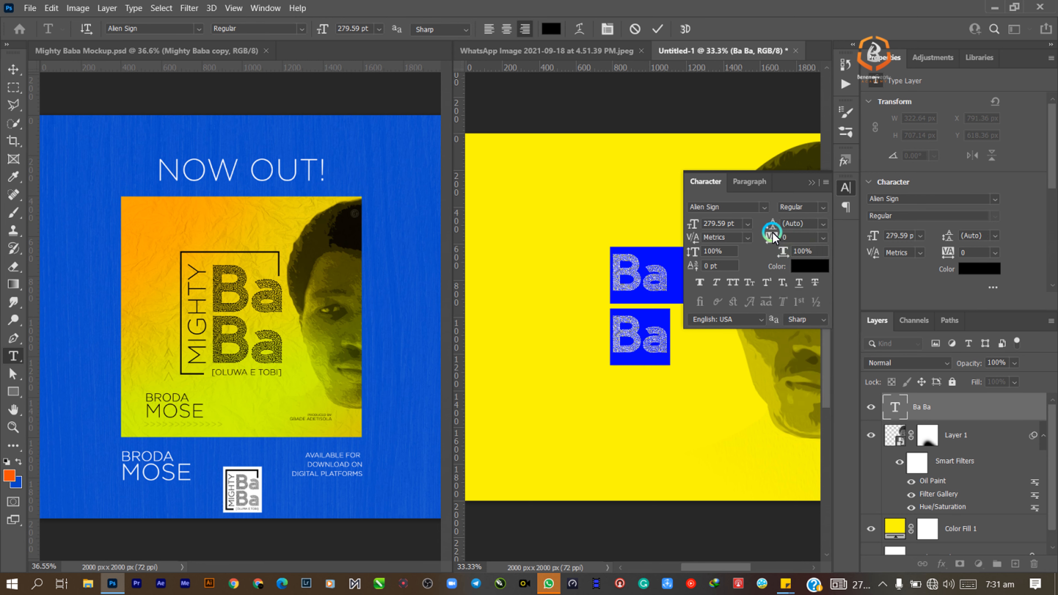
mouse_move(773, 233)
left_mouse_down()
mouse_move(709, 229)
mouse_move(751, 239)
mouse_move(775, 224)
mouse_move(787, 230)
left_mouse_up()
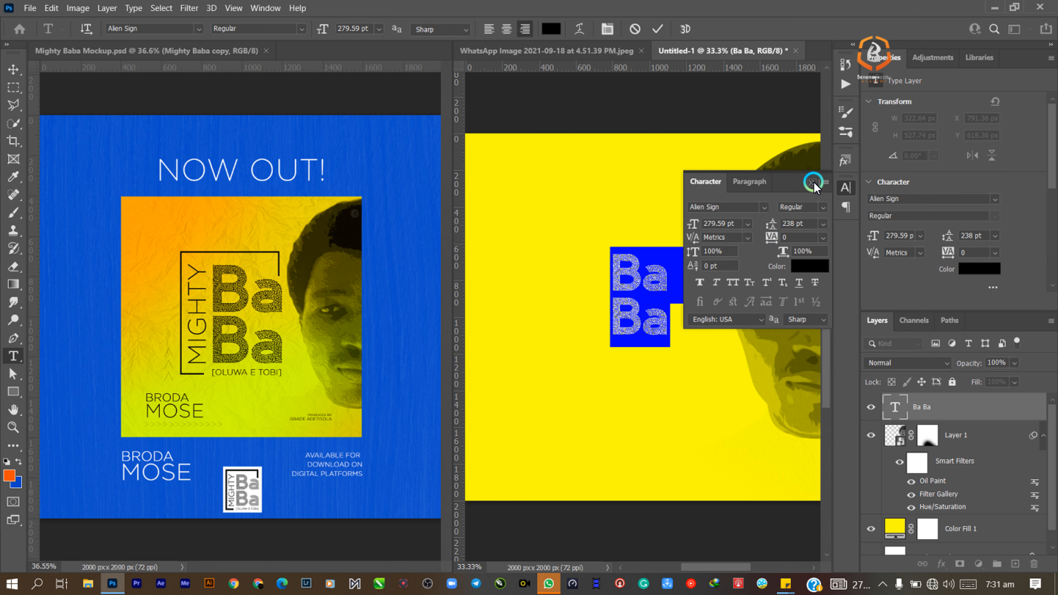
left_click(813, 183)
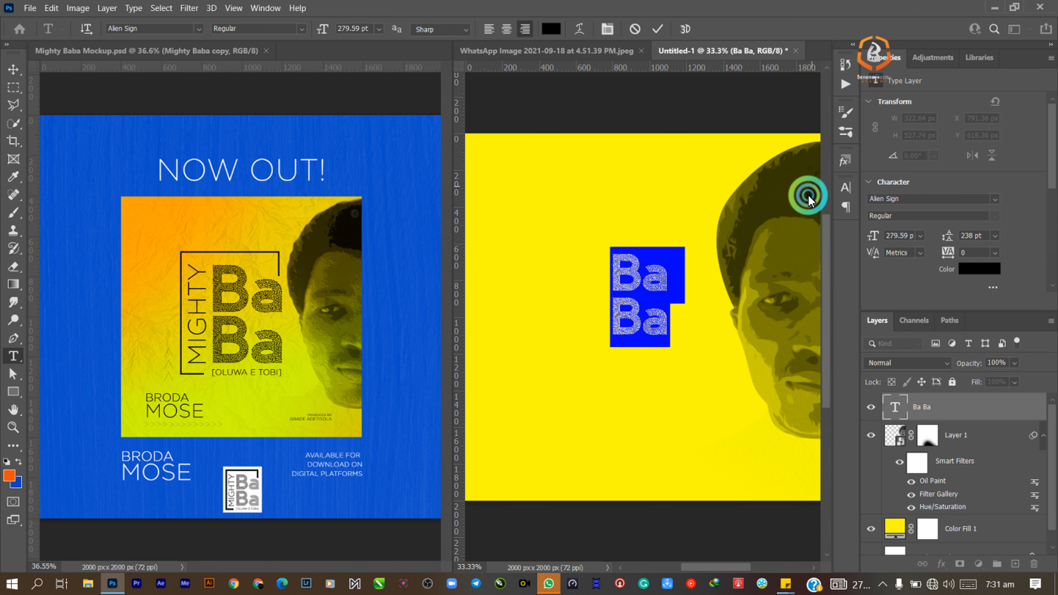
left_click(660, 30)
Step: Enlarge the Ba Ba text proportionally to about 428.55 pt beside the face
left_click(675, 307)
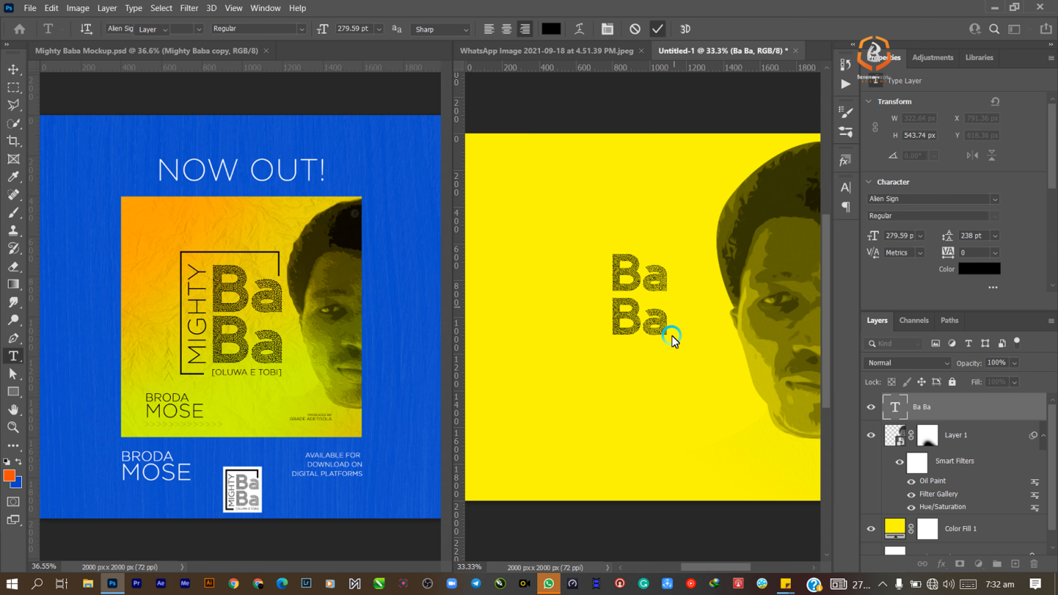
key("ctrl+t")
left_click_drag(668, 346, 719, 394)
double_click(678, 306)
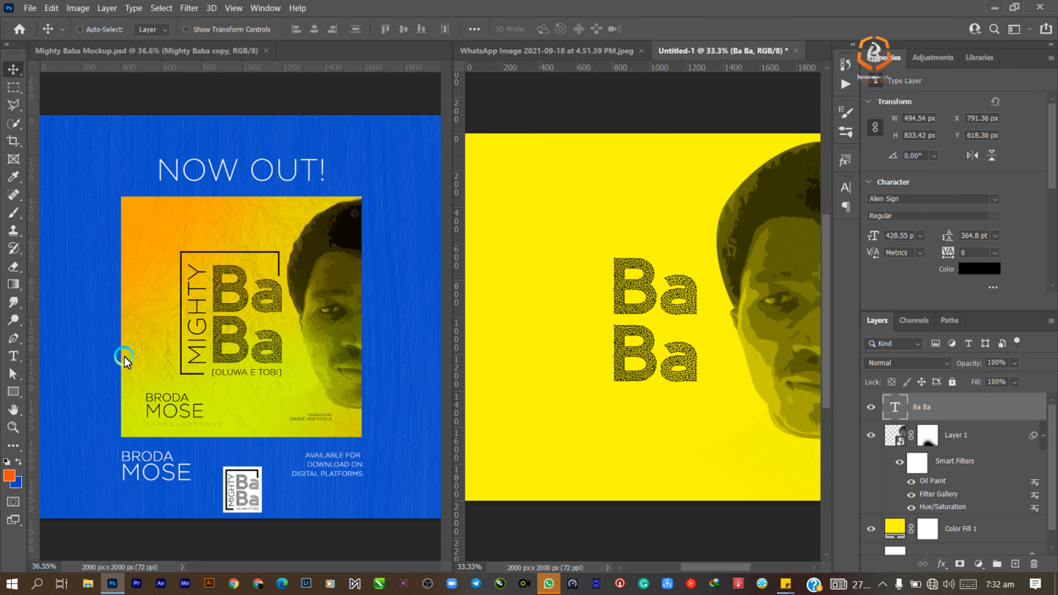
Step: Add the text "MIGHTY" in black Alien Sign at 35.23 pt on the yellow area beside the Ba Ba lettering
left_click(14, 355)
left_click(603, 319)
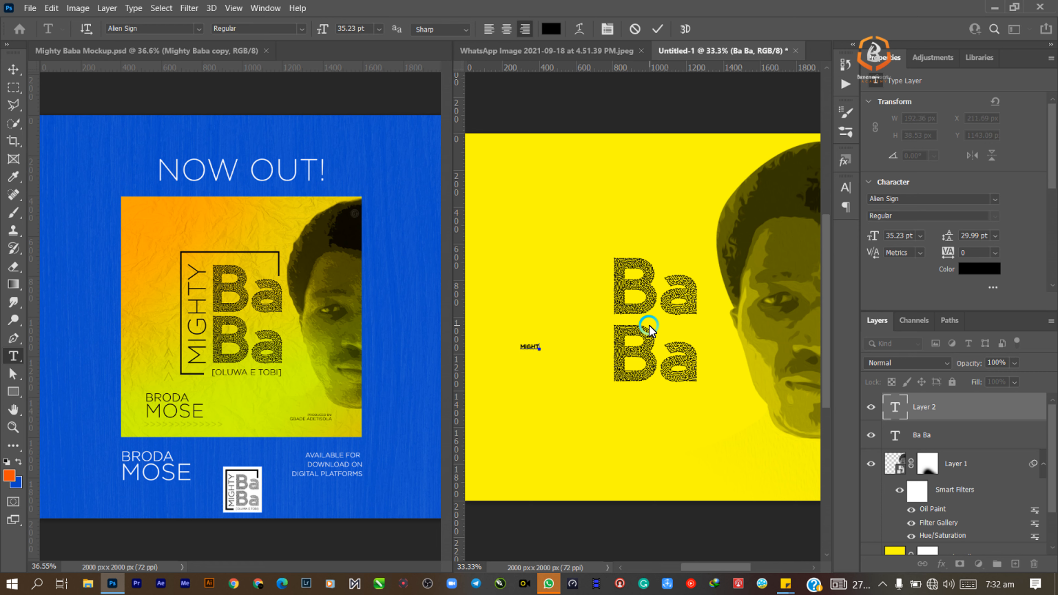
left_click(11, 69)
left_click(54, 67)
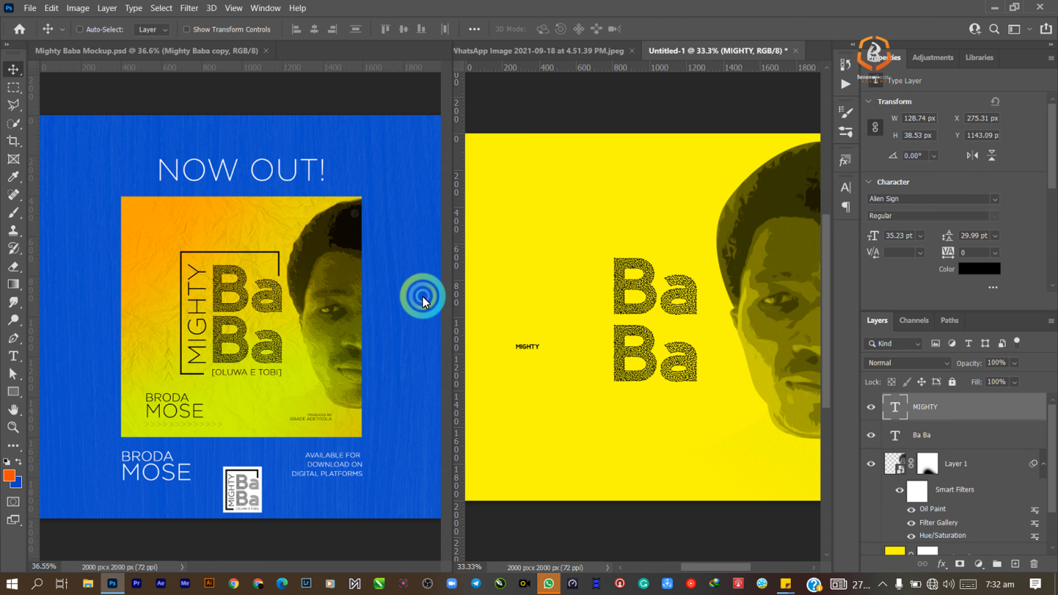
Step: Scale the MIGHTY text to 970.01% and place it above the Ba Ba lettering
left_click(514, 344, "ctrl")
key("ctrl+t")
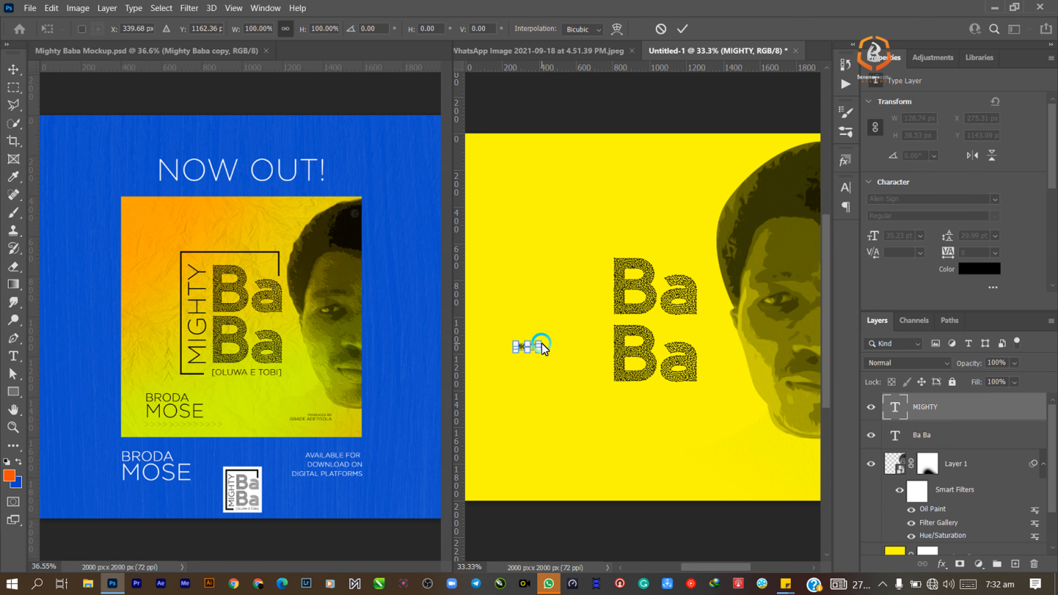
left_click_drag(537, 344, 737, 258)
left_click_drag(722, 308, 694, 209)
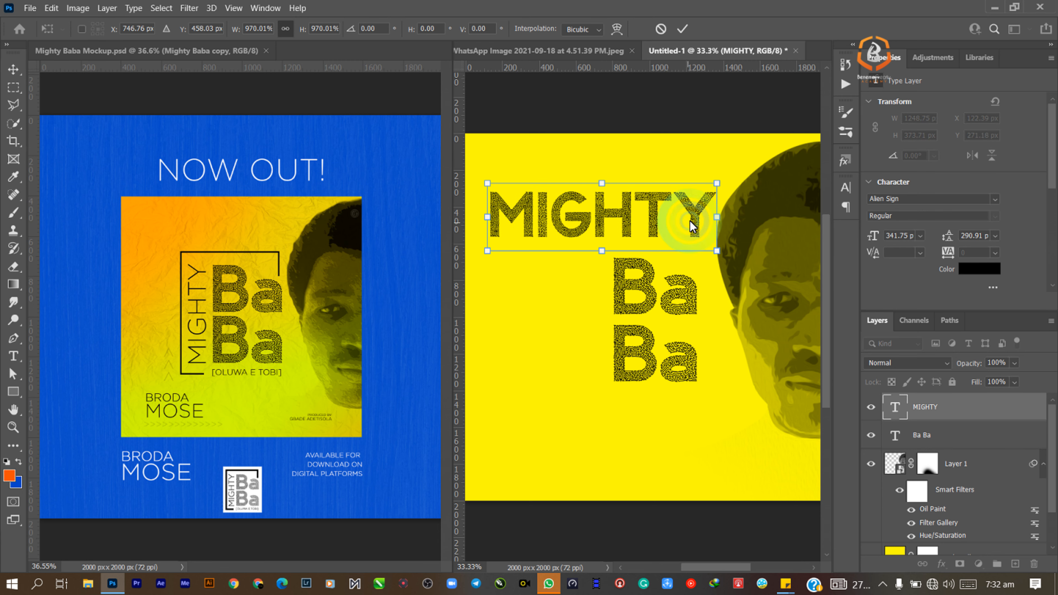
double_click(703, 211)
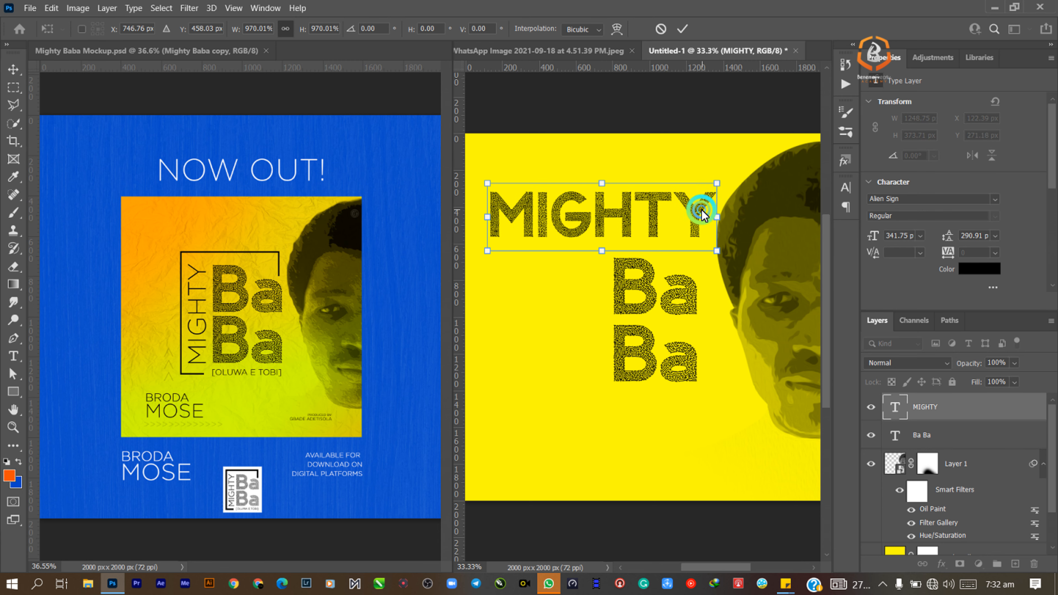
Step: Change the MIGHTY text's font to Gotham XLight
left_click(846, 192)
left_click(764, 207)
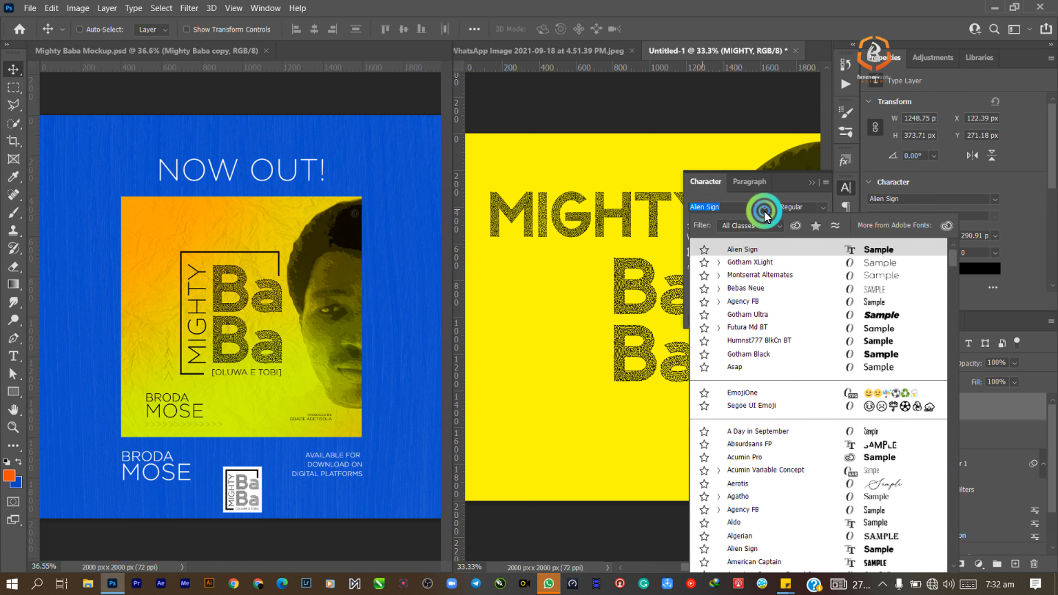
left_click(774, 263)
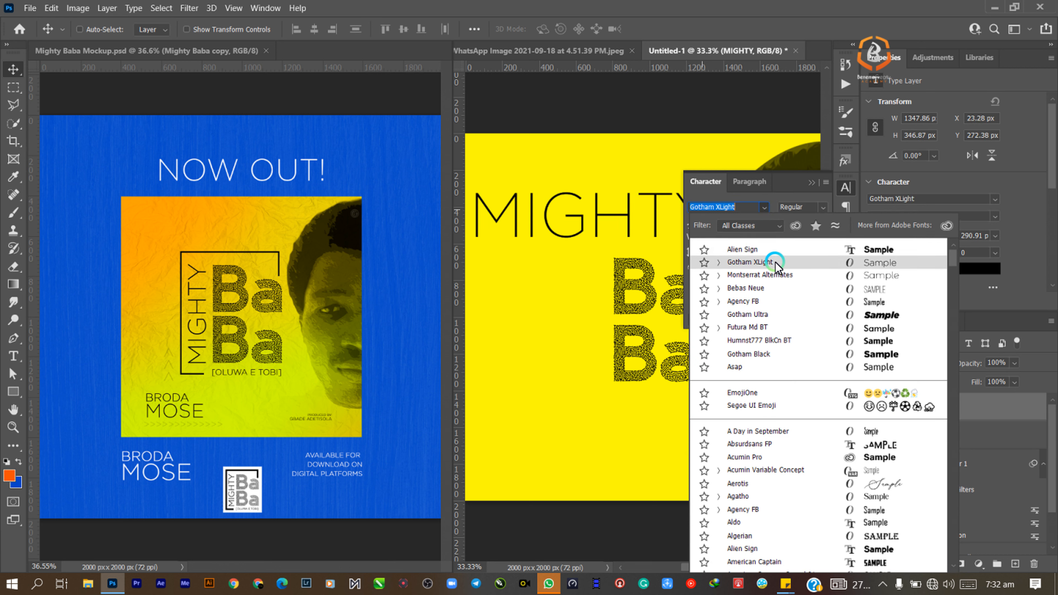
left_click(775, 262)
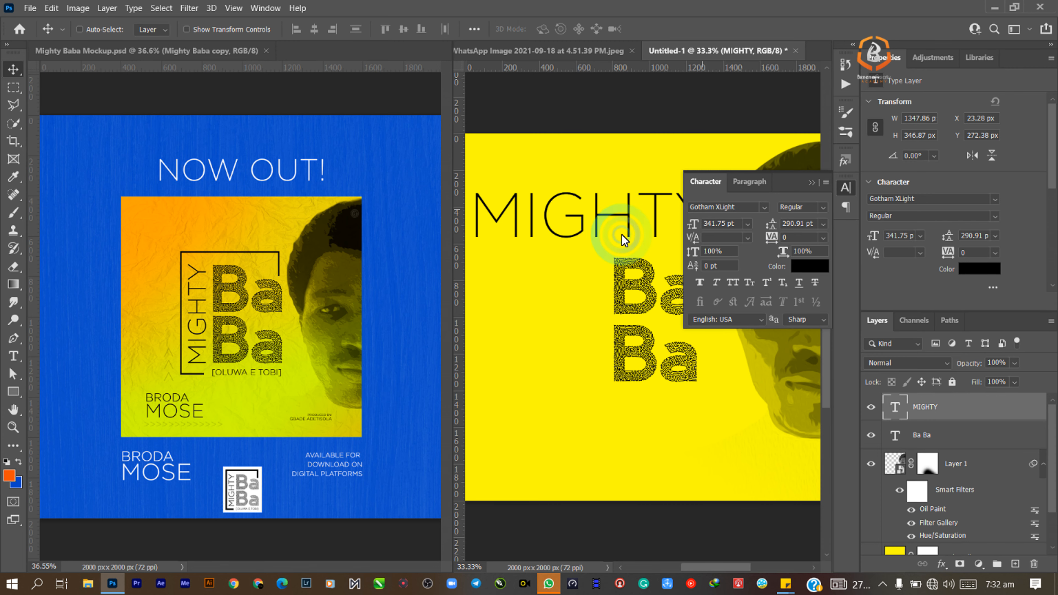
left_click(599, 220, "ctrl")
key("ctrl+t")
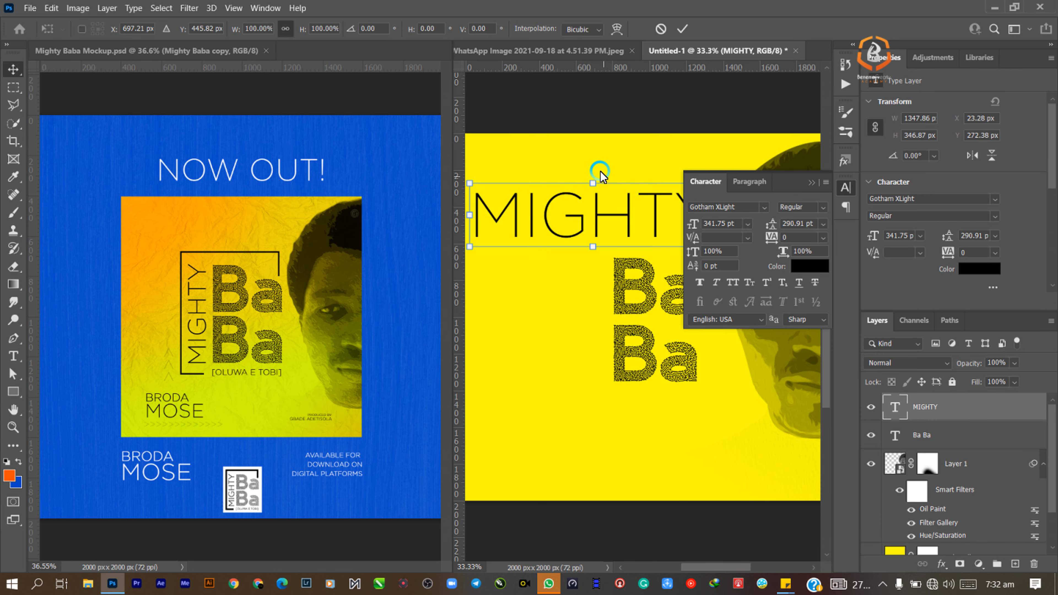
left_click_drag(575, 143, 515, 227)
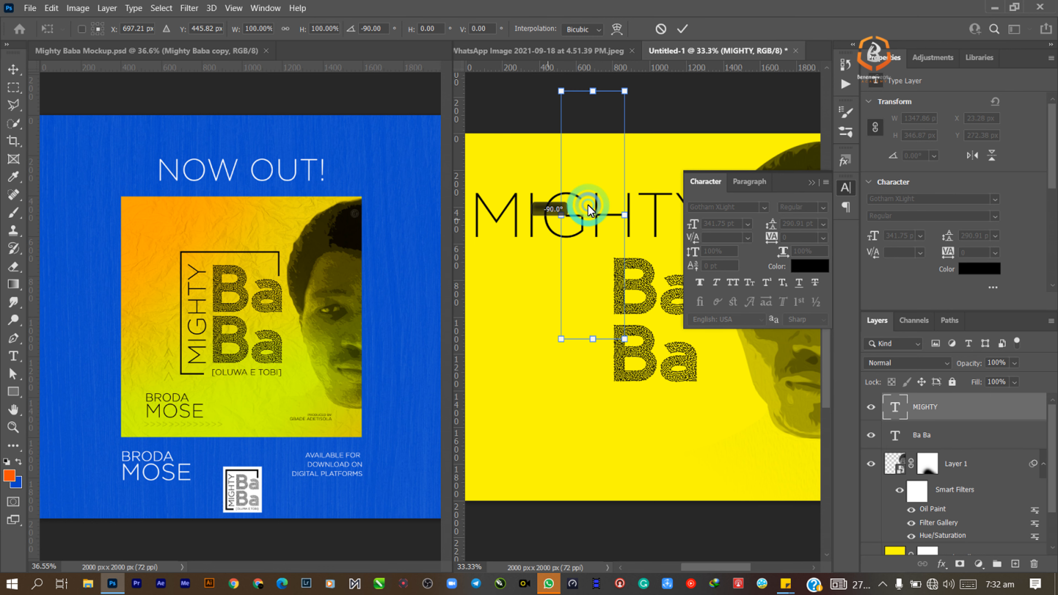
left_click_drag(598, 152, 582, 226)
left_click_drag(597, 238, 657, 48)
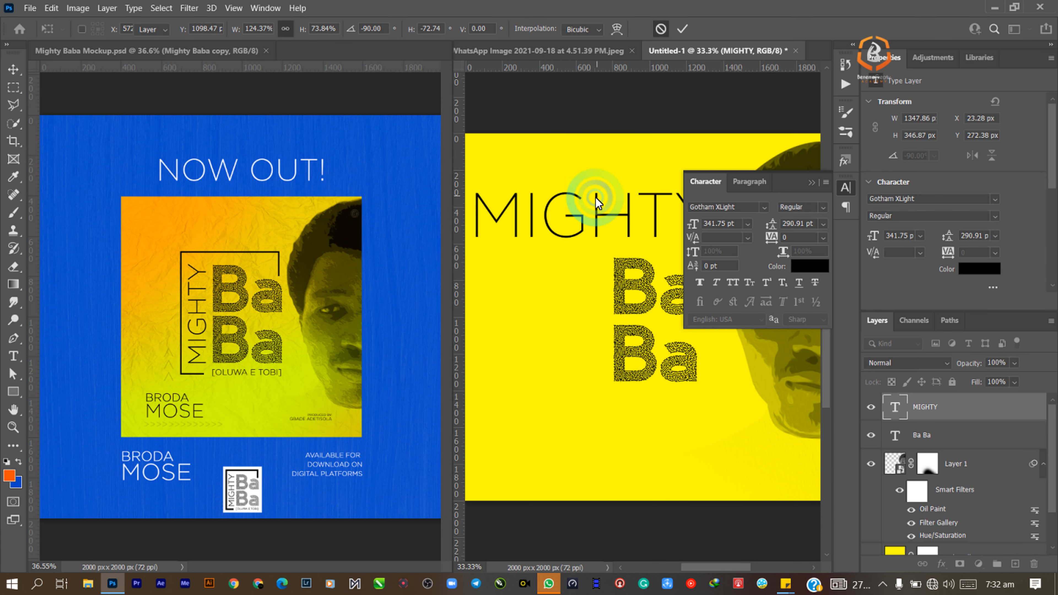
Step: Rotate the MIGHTY text 90° counter-clockwise, scaled to 49.53%, so it stands vertically beside the Ba Ba lettering at matching height
key("ctrl+t")
left_click_drag(471, 186, 537, 257)
right_click(577, 258)
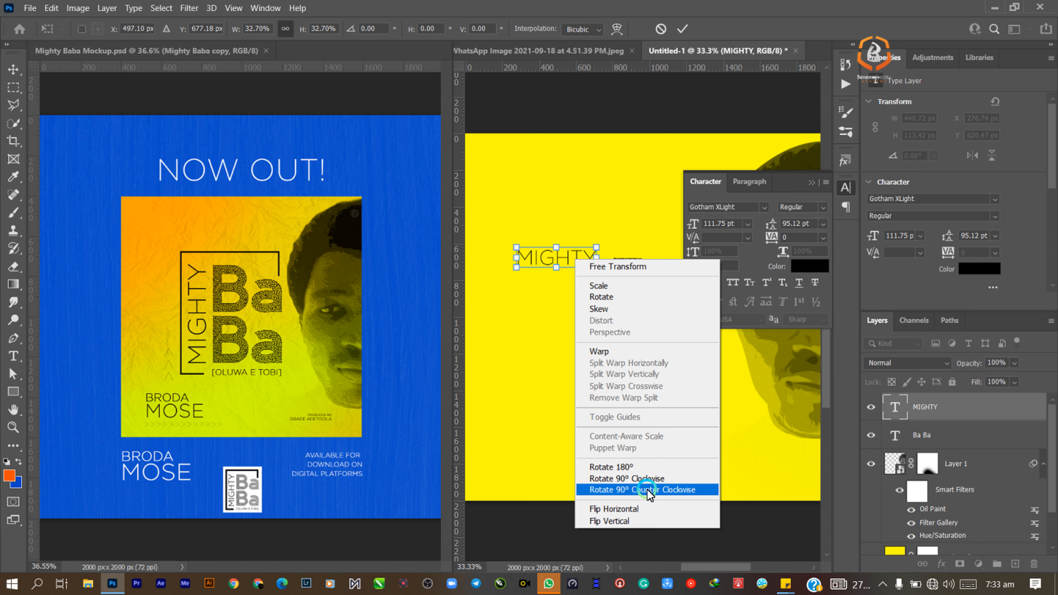
left_click(666, 489)
left_click_drag(558, 241, 593, 297)
key("Return")
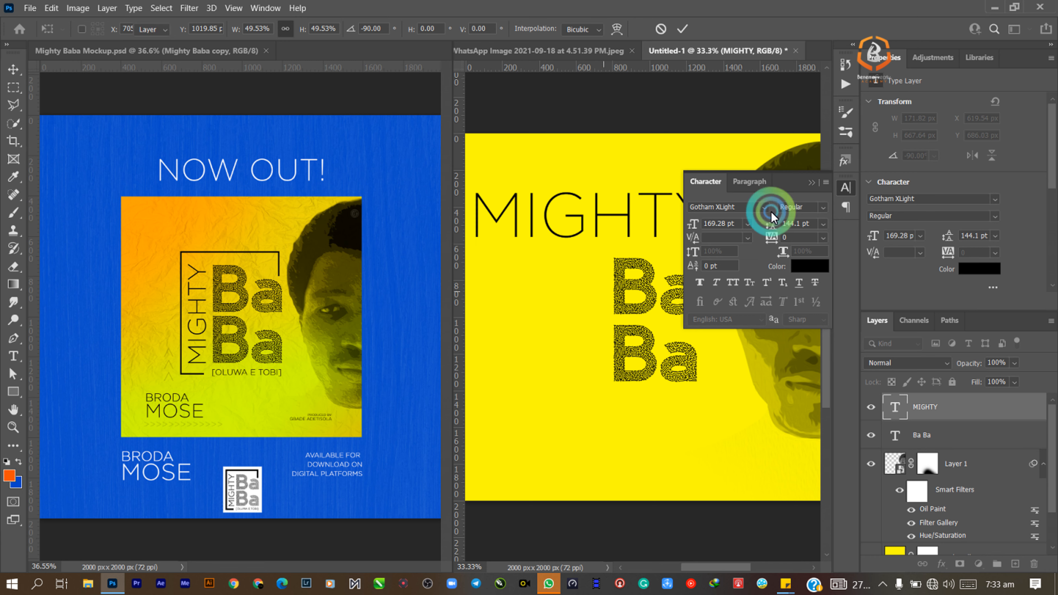
left_click(812, 183)
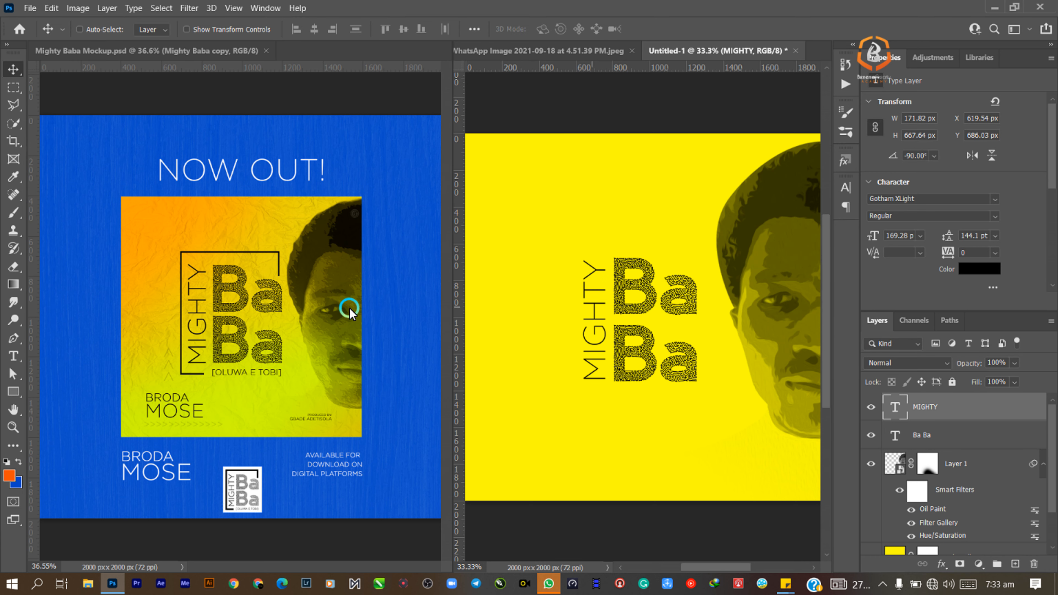
Step: Set the Pen tool to Shape with no fill and a black 12.12 px stroke, and place the first point beside the upper Ba
left_click(16, 338)
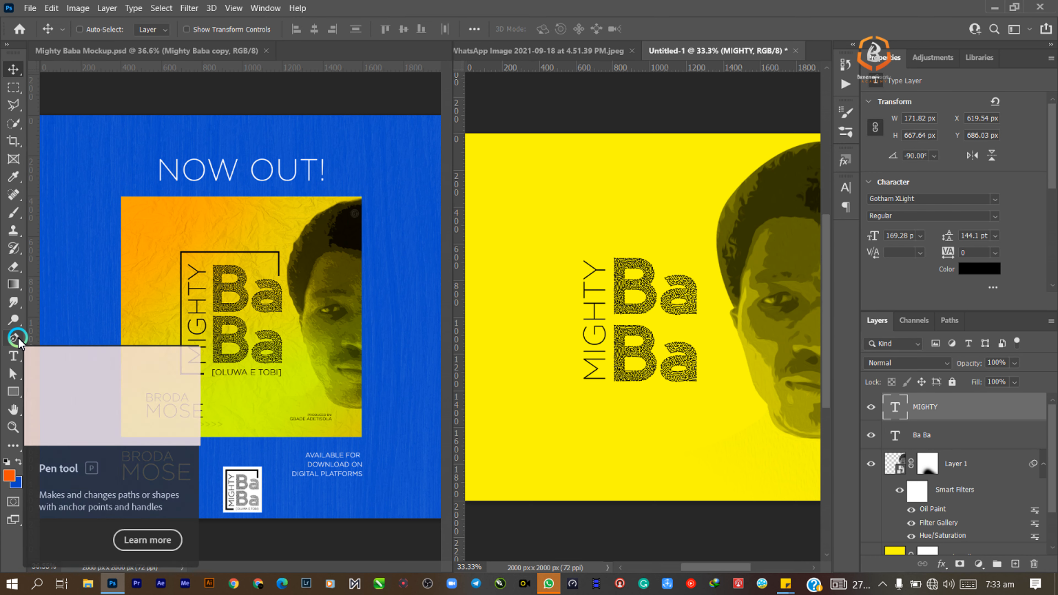
left_click(16, 338)
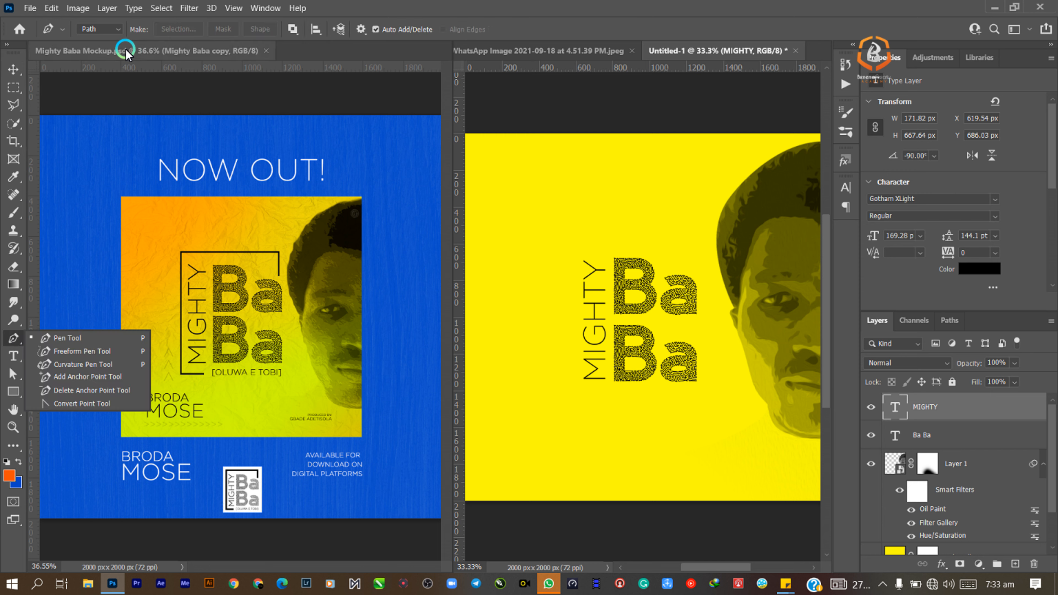
left_click(114, 30)
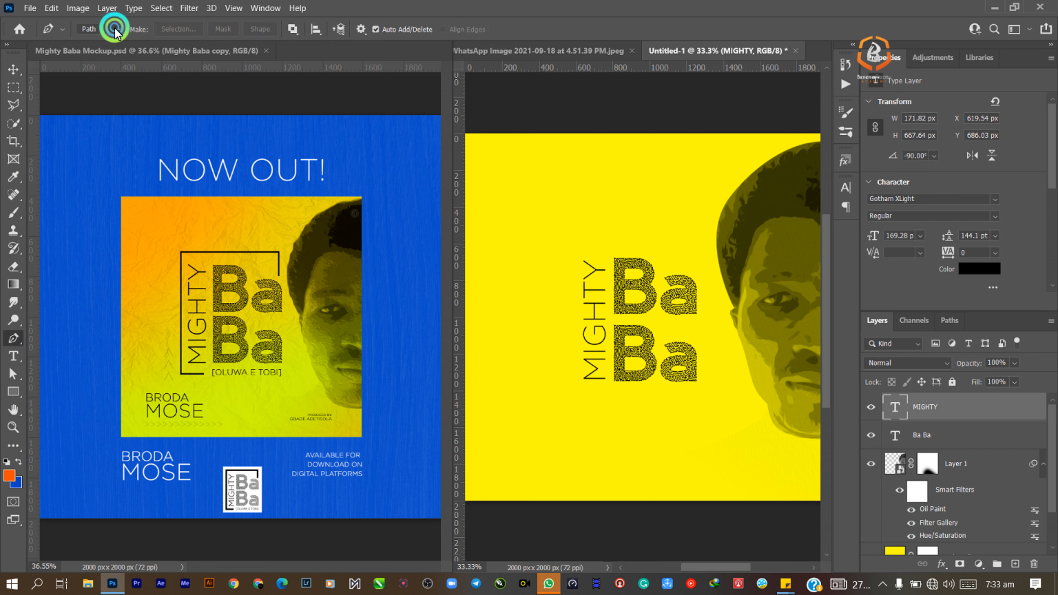
left_click(109, 39)
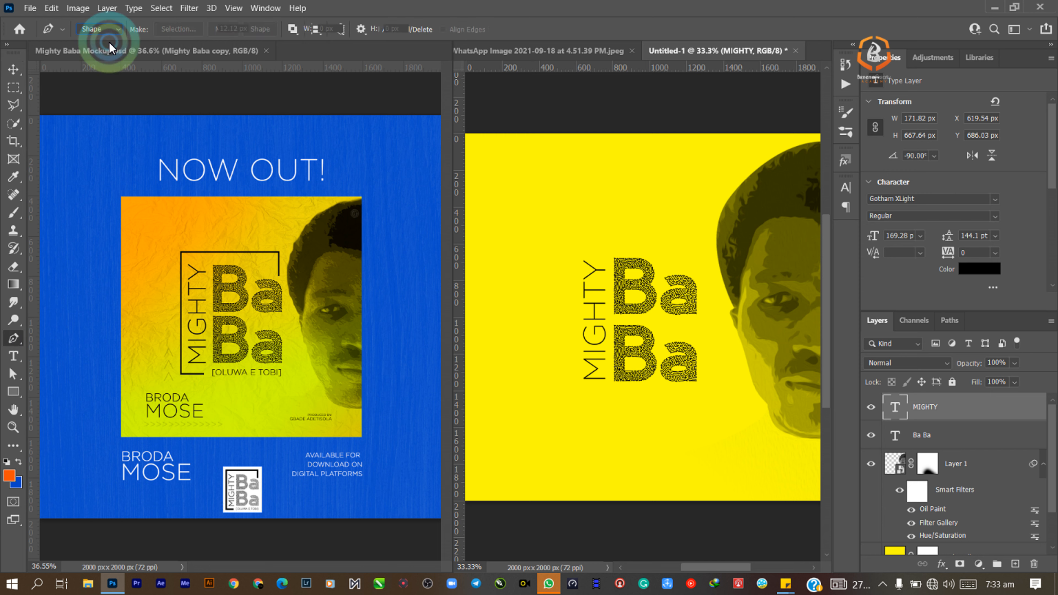
left_click(157, 31)
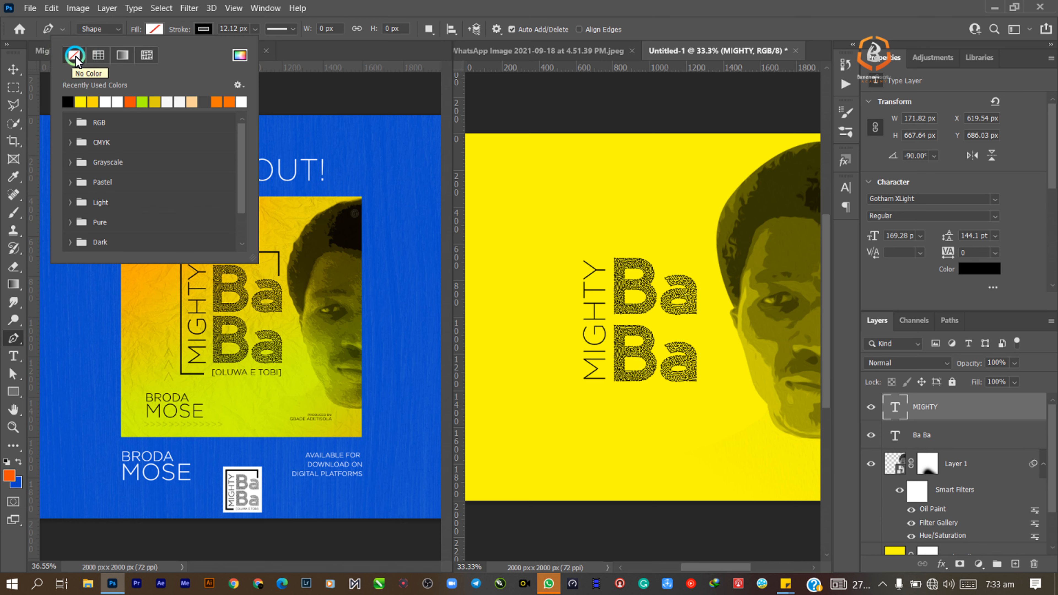
left_click(203, 29)
left_click(203, 30)
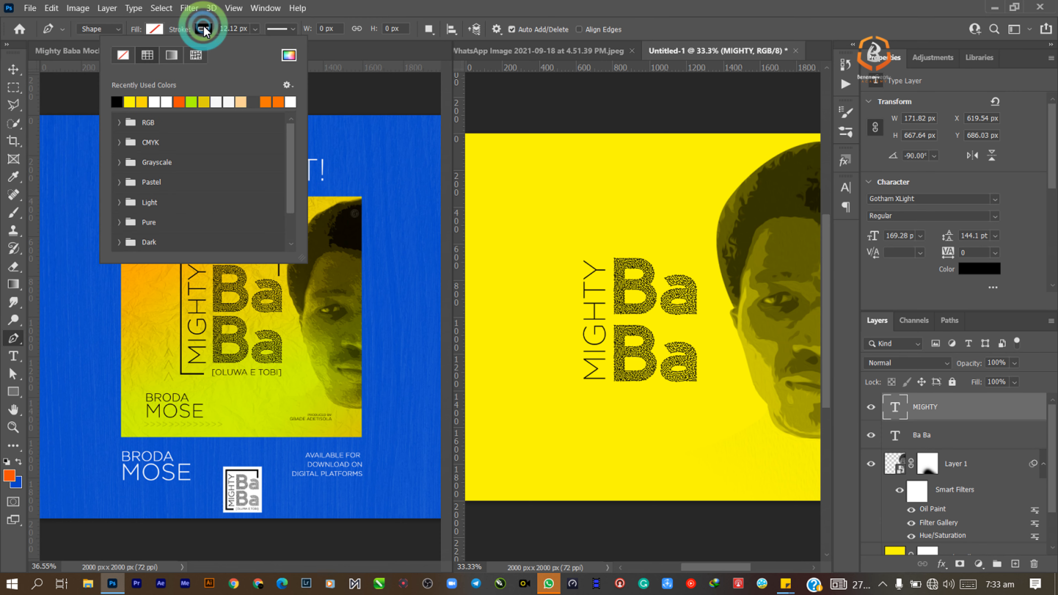
left_click(116, 103)
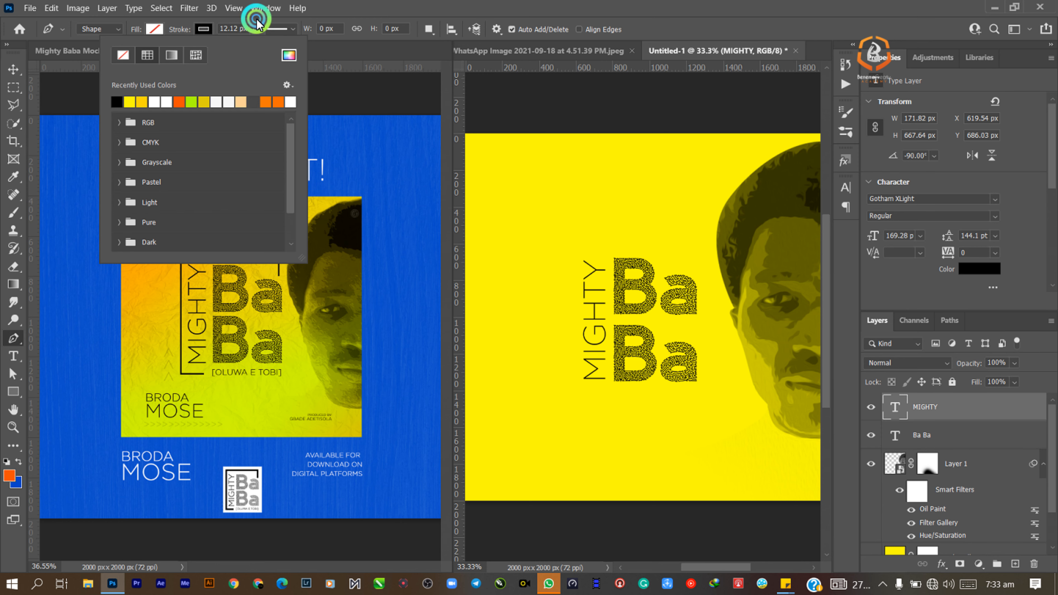
left_click(228, 30)
left_click(221, 31)
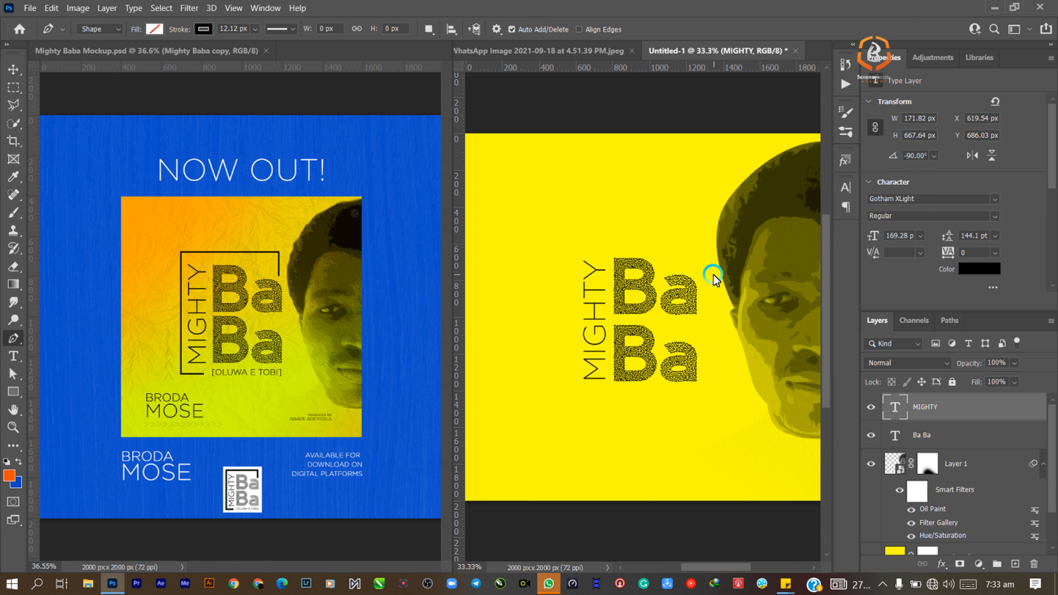
left_click(695, 268)
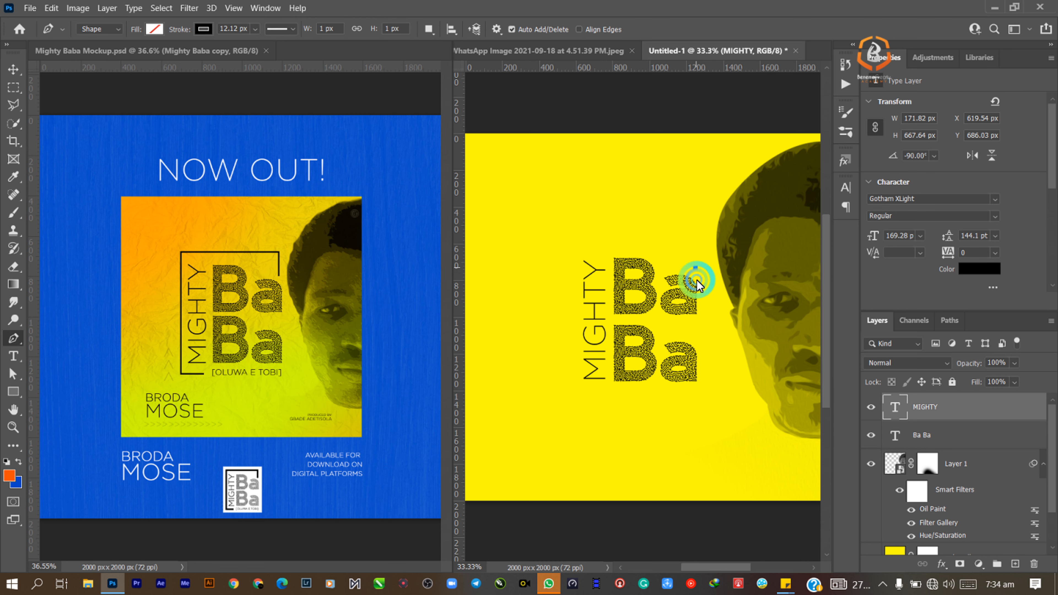
left_click(694, 224)
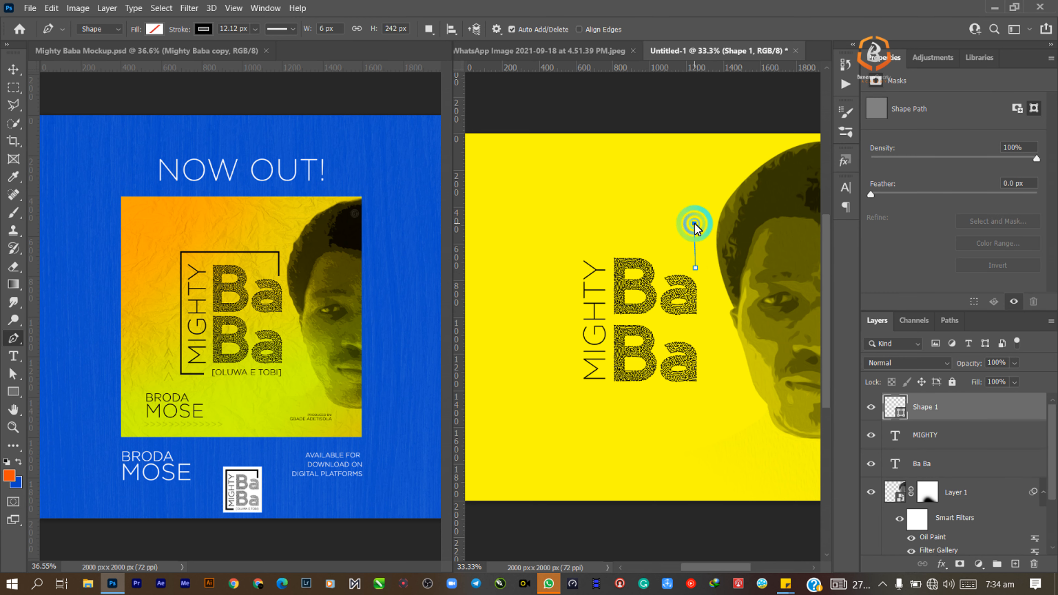
left_click(564, 226)
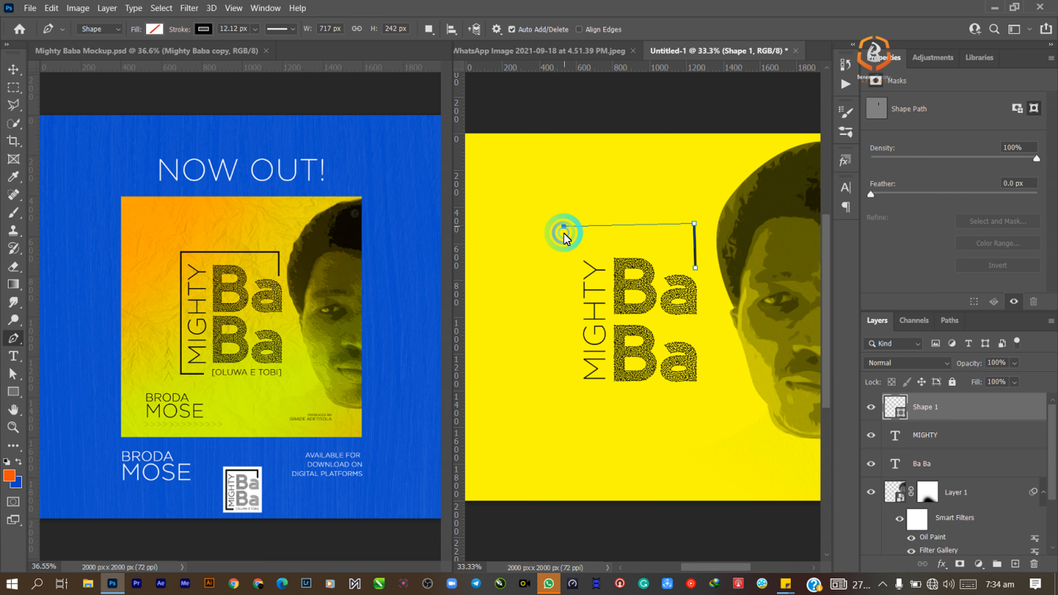
left_click(569, 394)
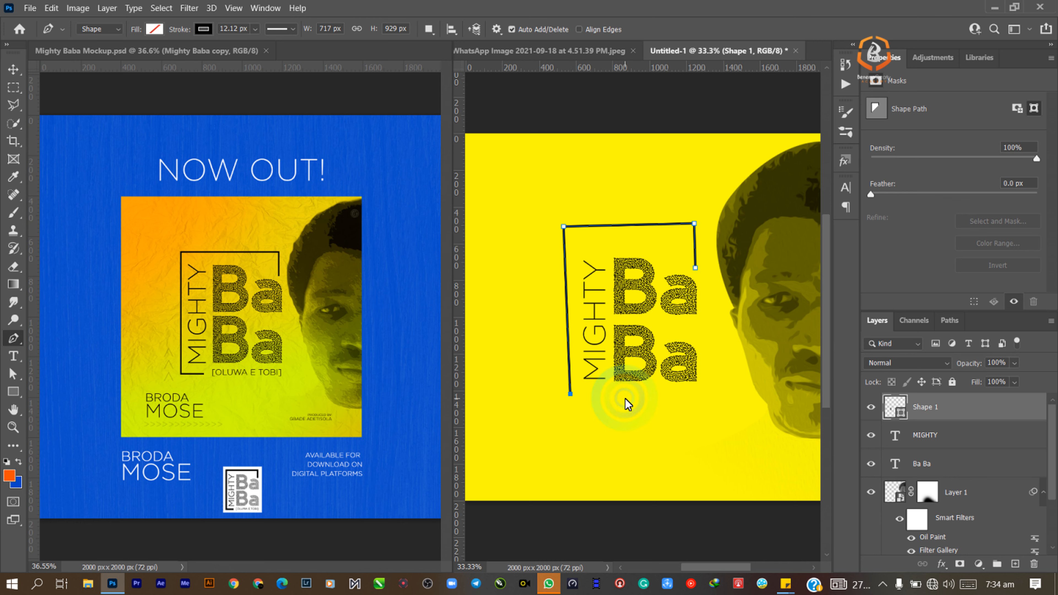
left_click(633, 398)
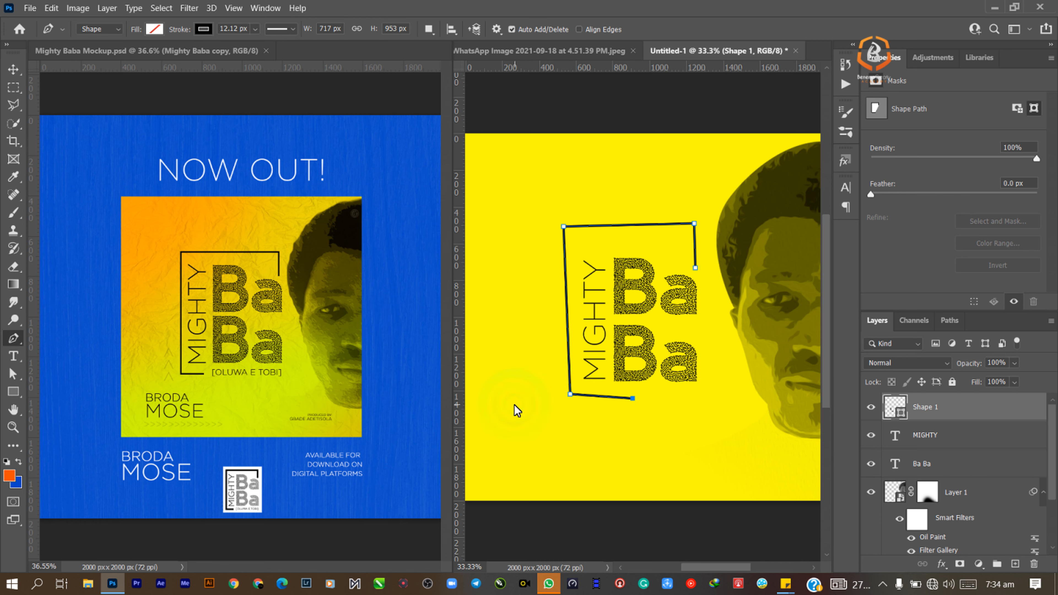
key("BackSpace")
key("BackSpace")
key("BackSpace")
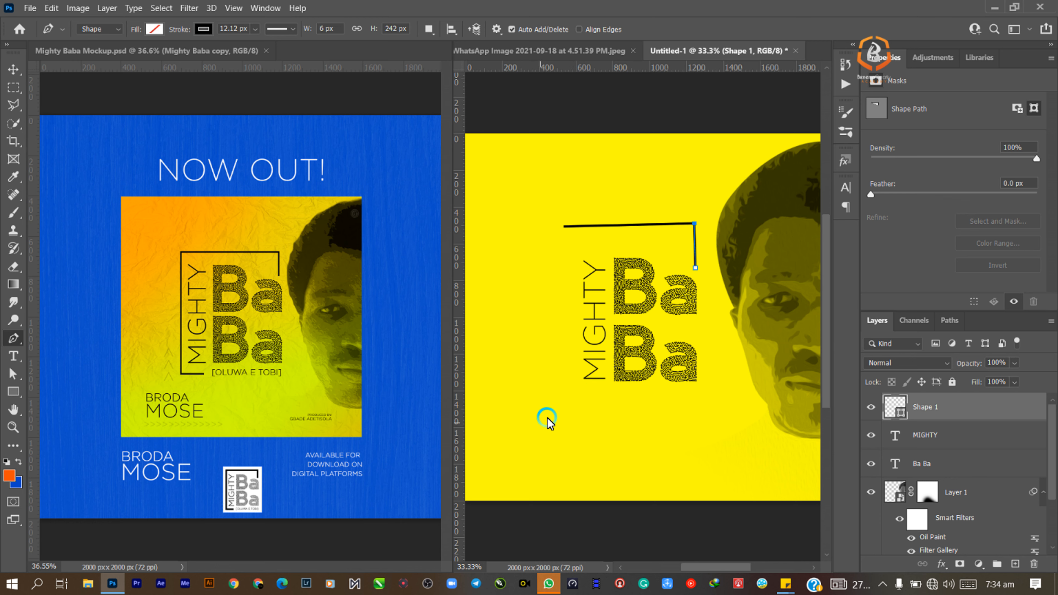
key("BackSpace")
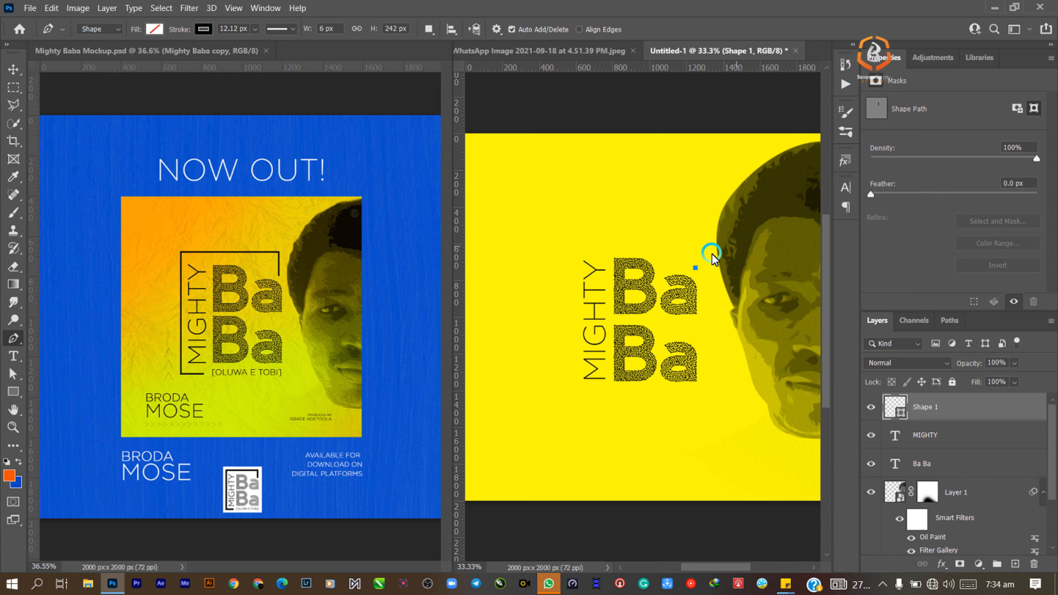
Step: Draw an open frame of straight horizontal and vertical lines around the lettering, about 732 × 938 px, ending below the lower Ba
left_click(695, 220)
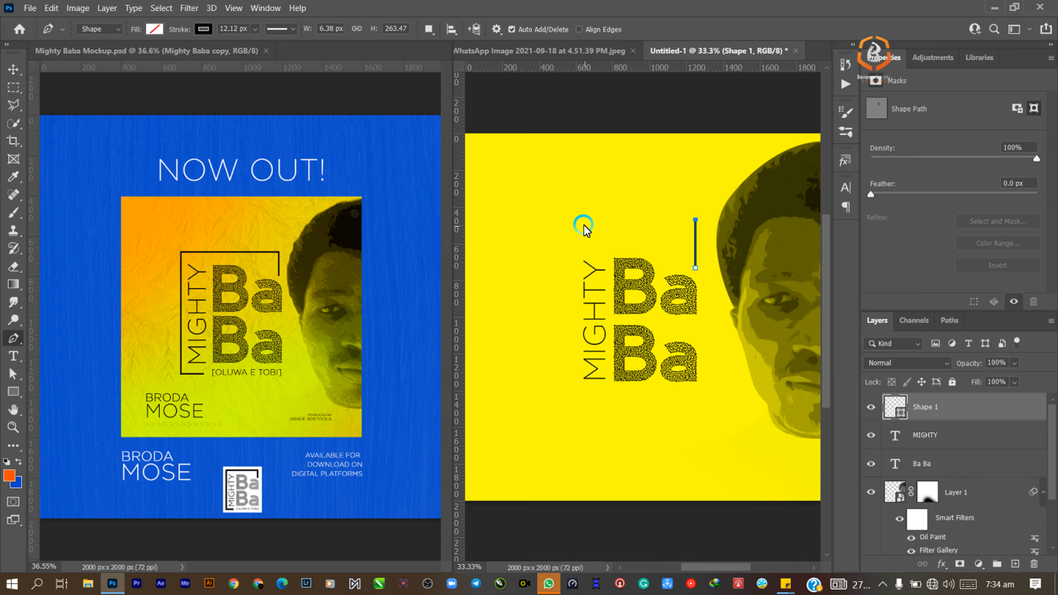
left_click(561, 220)
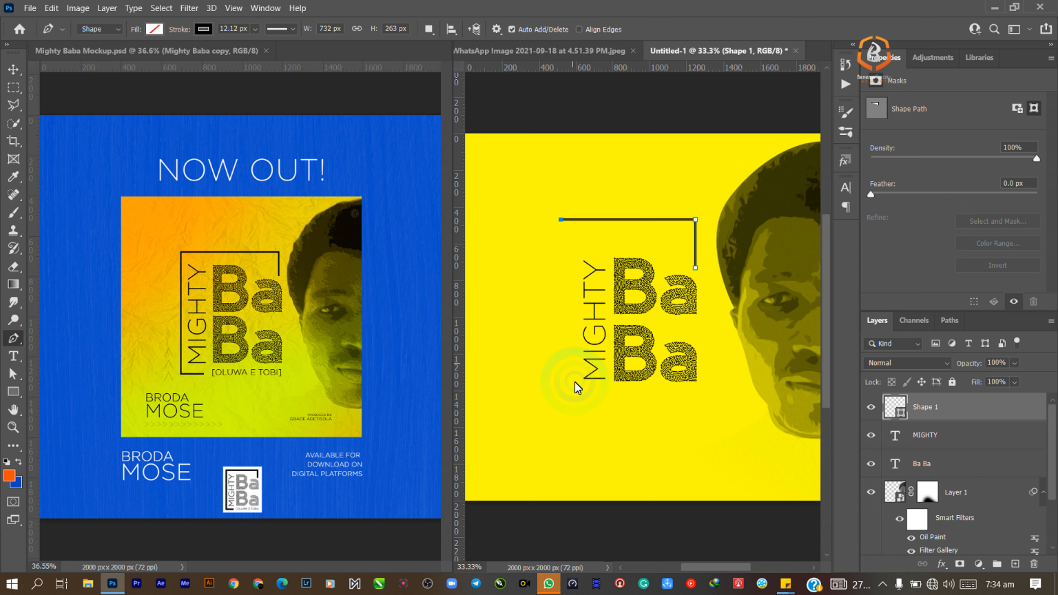
left_click(575, 392, "shift")
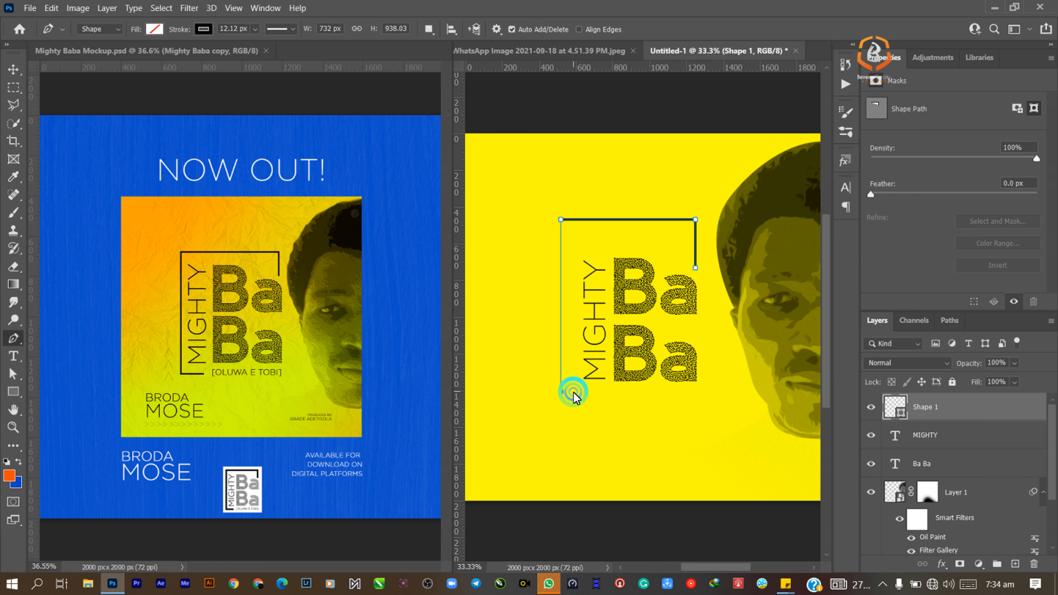
left_click(658, 400, "shift")
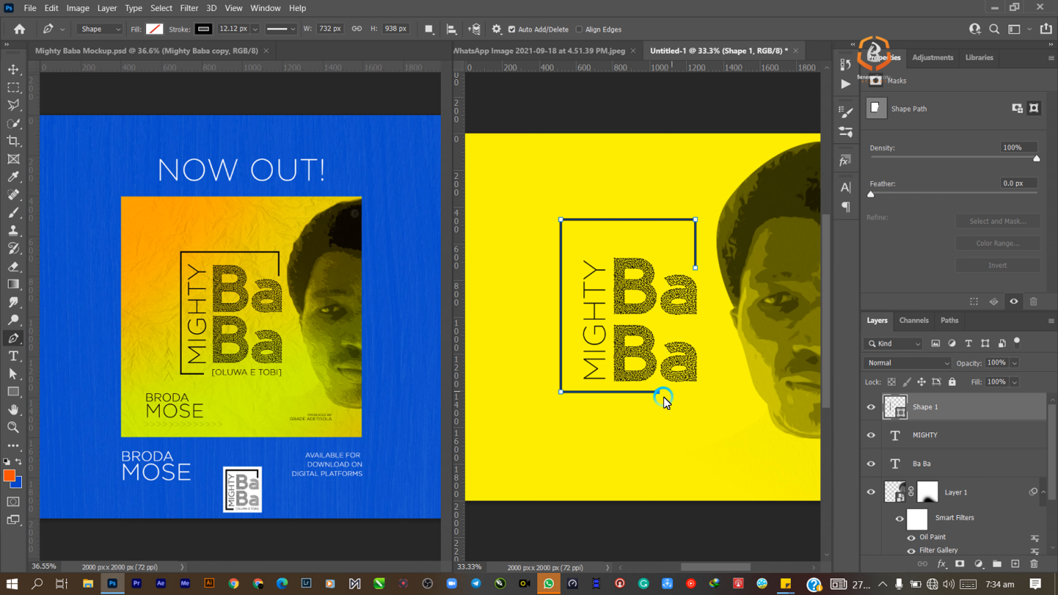
Step: Shorten the frame's bottom line to end under the lower Ba's left edge and lower it to make the frame about 989 px tall
left_click_drag(658, 394, 613, 393)
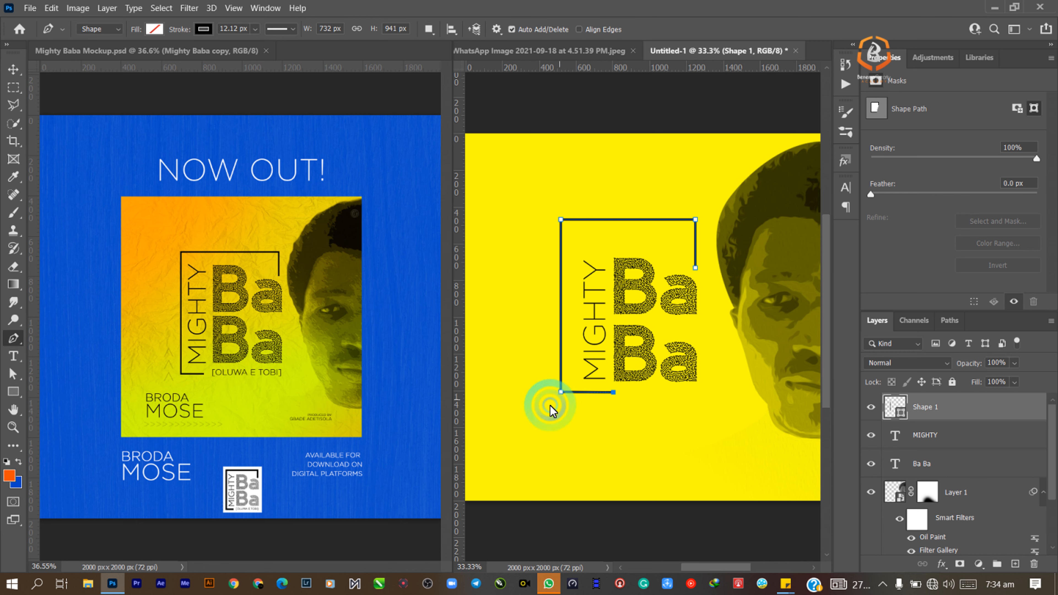
left_click(562, 394)
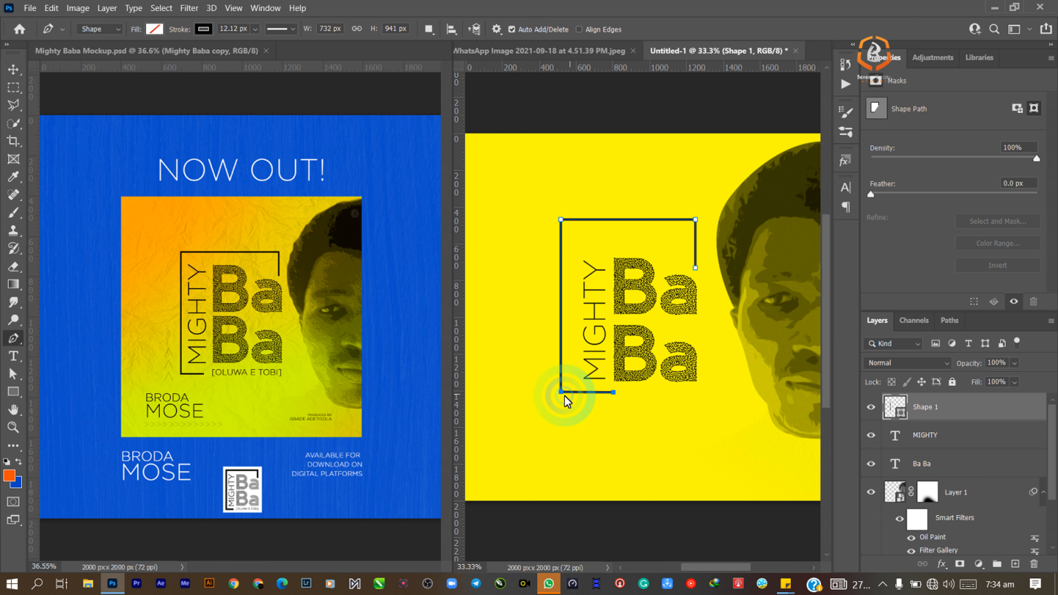
left_click_drag(562, 395, 564, 405)
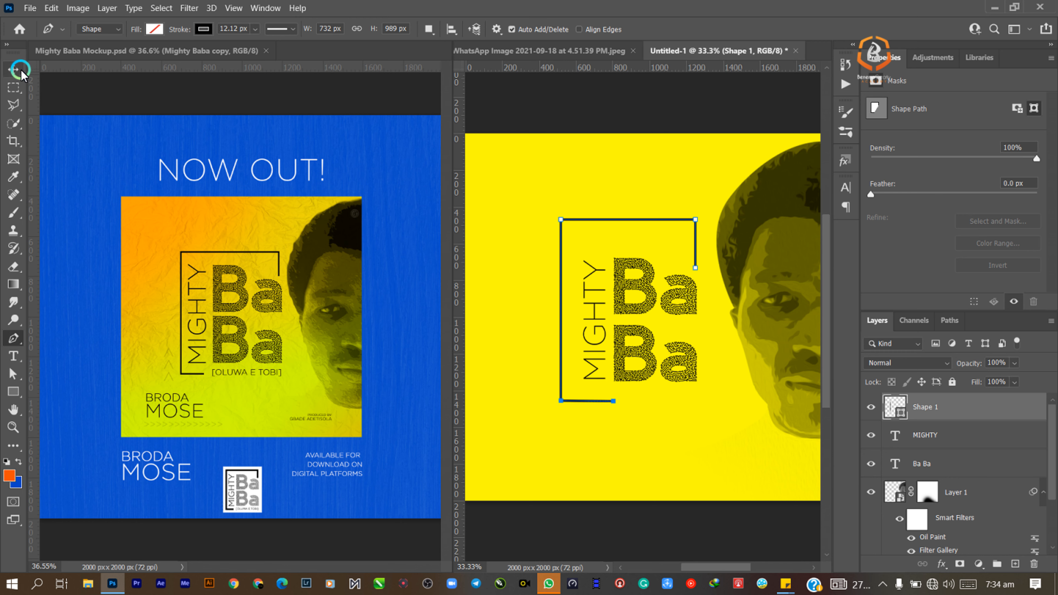
Step: Move the vertical MIGHTY text closer to the Ba Ba lettering, to about X 645.54 px, Y 673.03 px
left_click(13, 69)
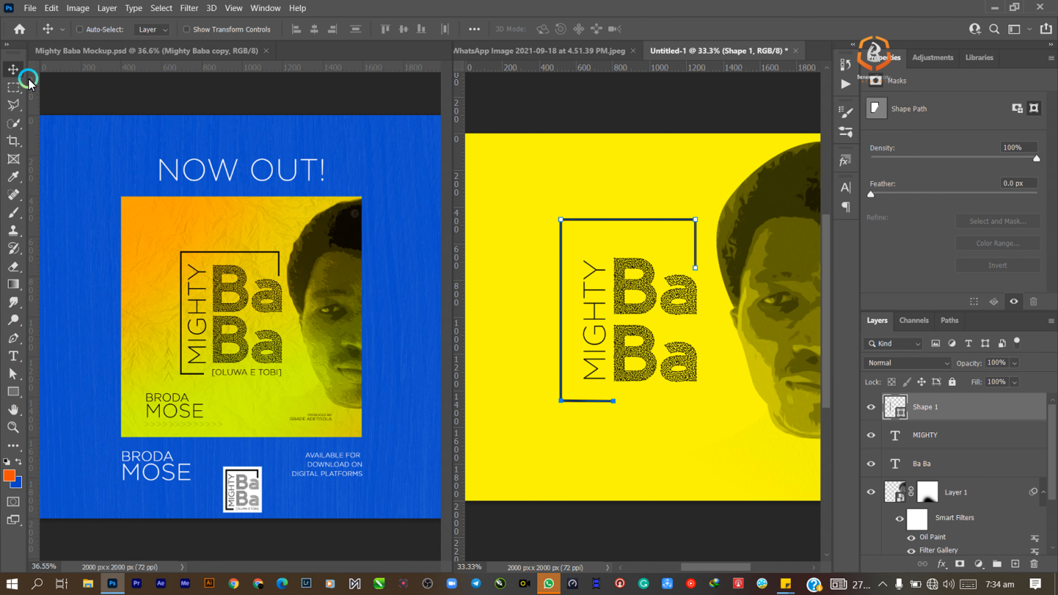
right_click(595, 274)
left_click(603, 279)
left_click_drag(595, 269, 601, 291)
left_click(693, 375)
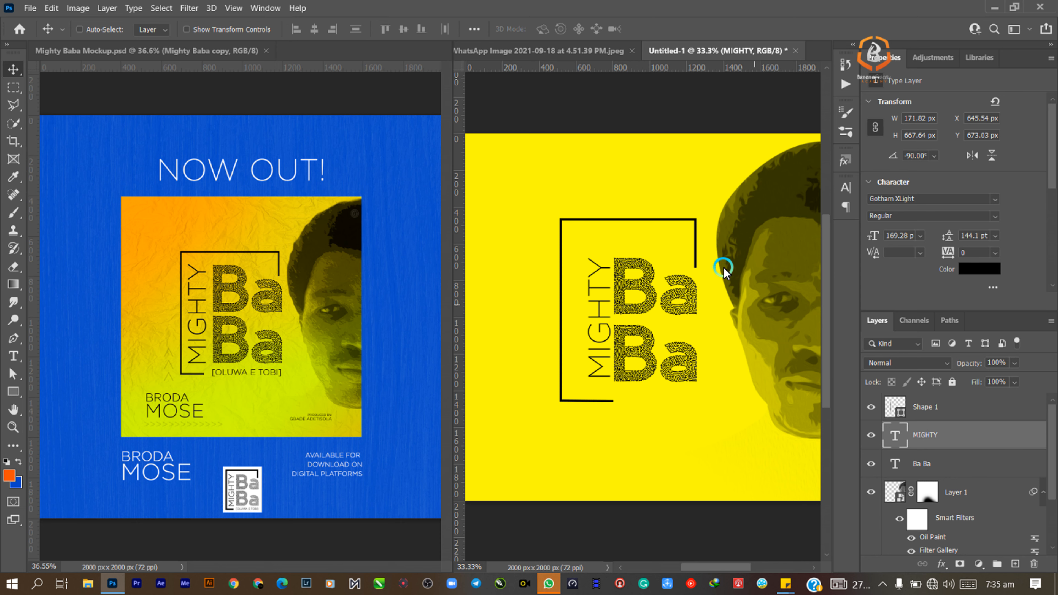
Step: Switch to File Explorer, open the Abstract folder inside Graphic2020, and select the crumpled paper image paper-1990111_1920.jpg
scroll(1022, 485, "down", 3)
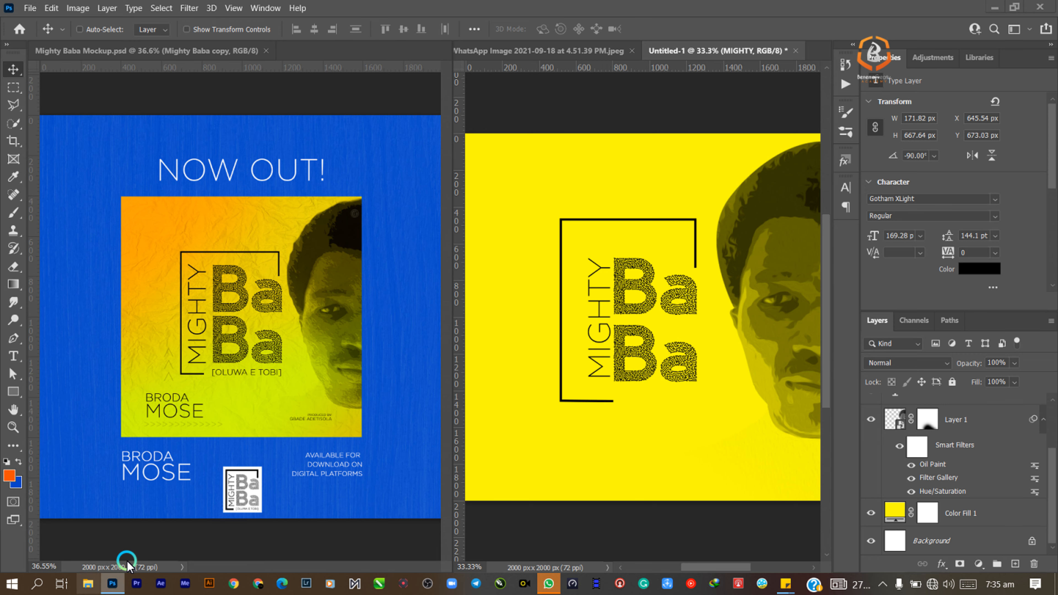
key("super+e")
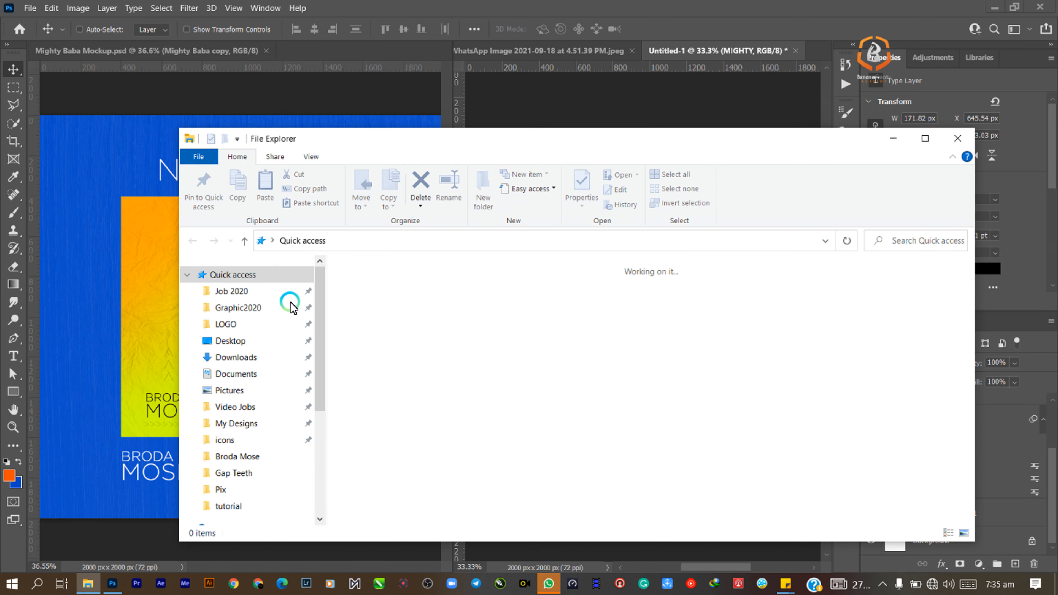
left_click(248, 307)
double_click(388, 308)
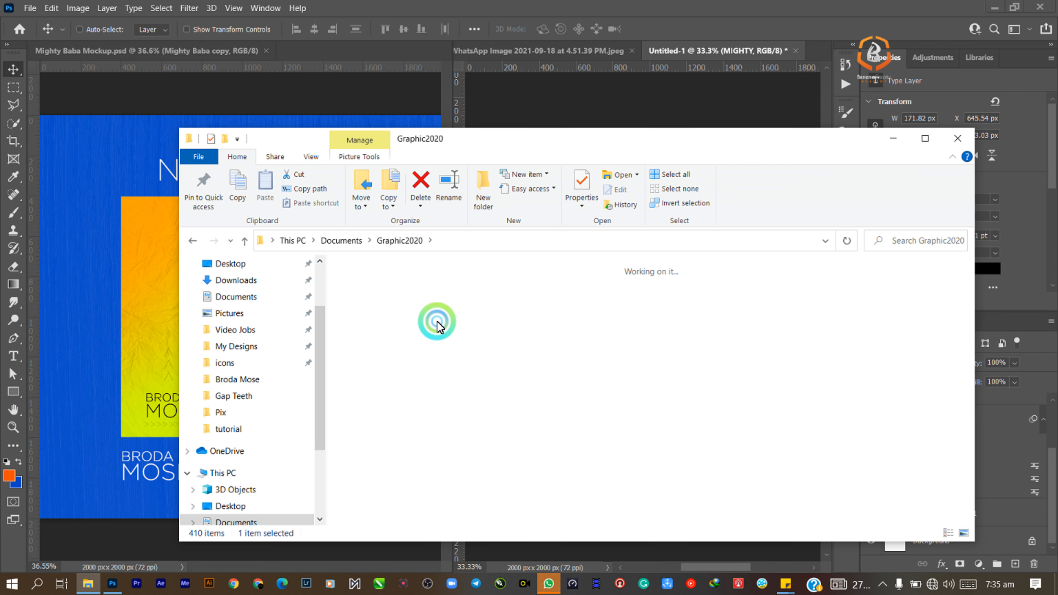
scroll(682, 379, "down", 10)
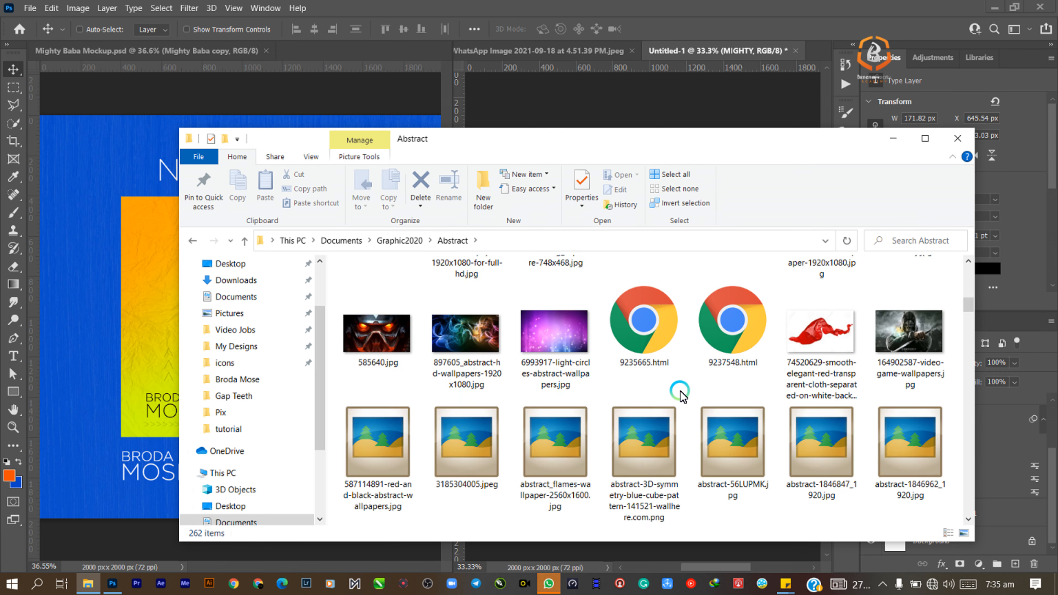
scroll(687, 395, "down", 3)
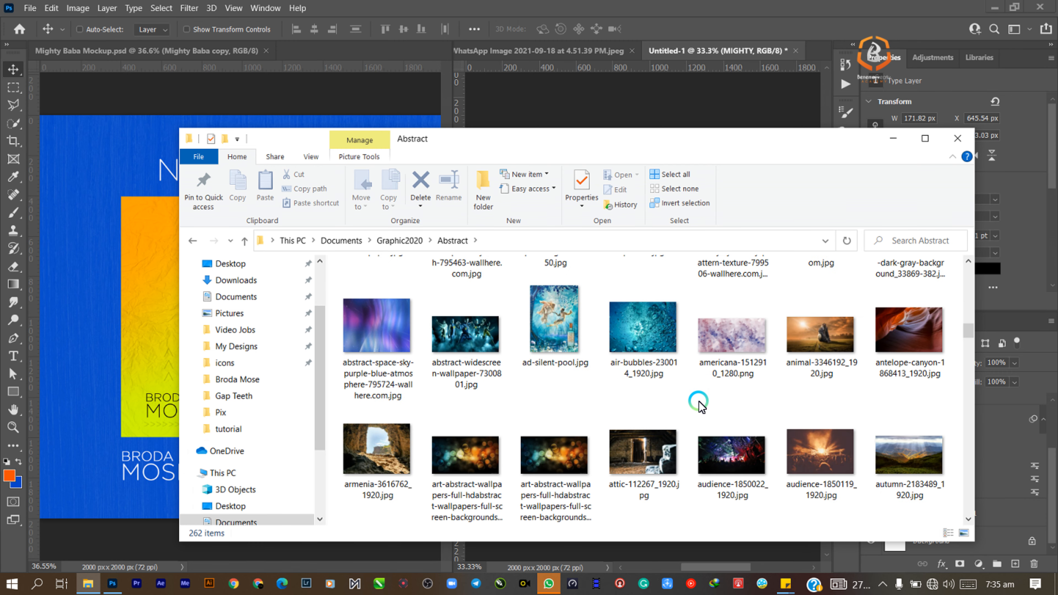
scroll(699, 403, "down", 6)
scroll(702, 407, "down", 3)
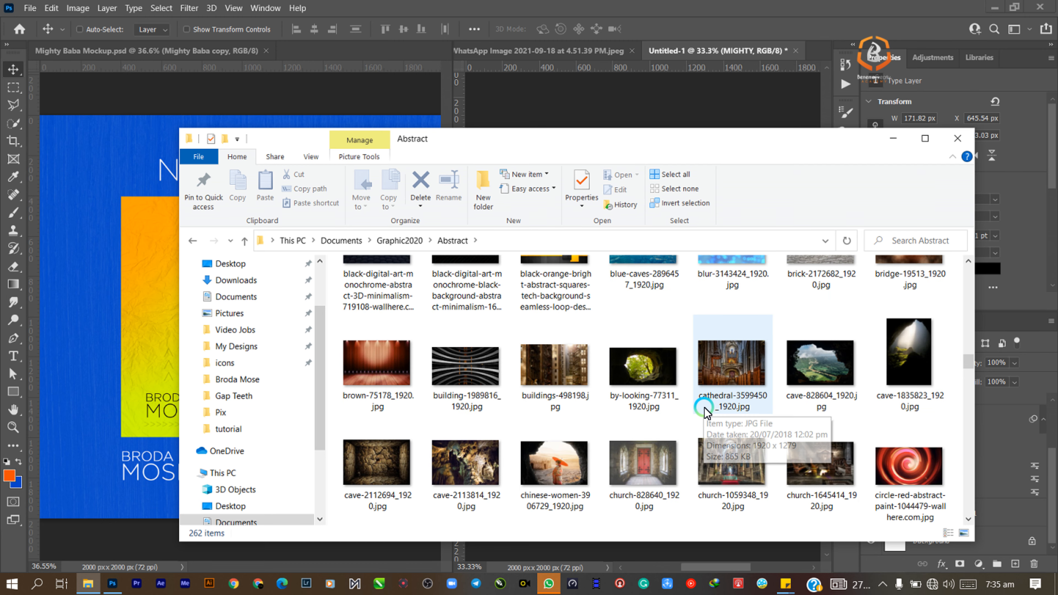
scroll(704, 410, "down", 6)
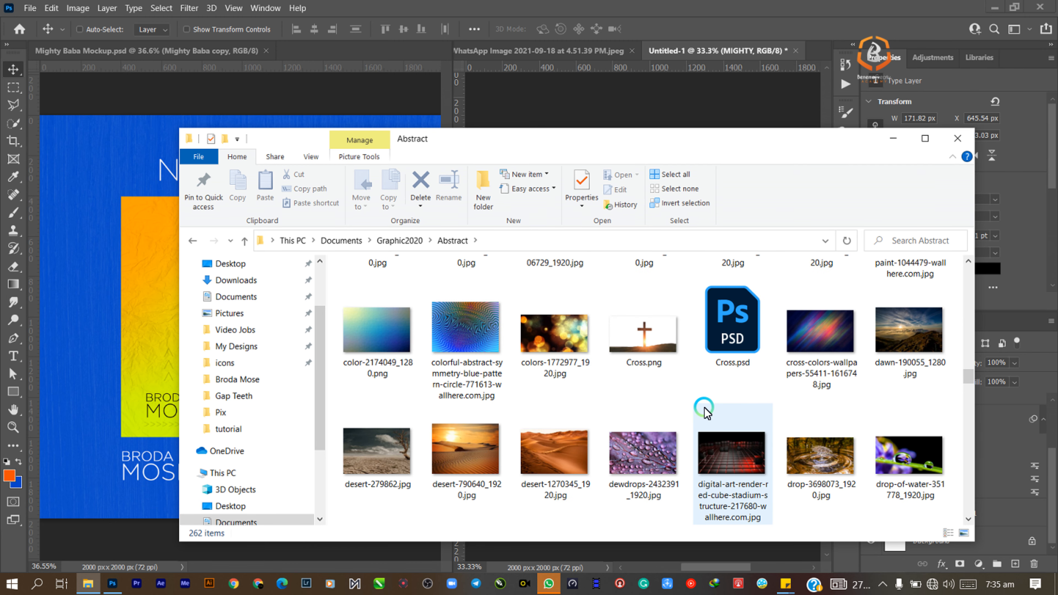
scroll(707, 412, "down", 3)
scroll(707, 414, "down", 9)
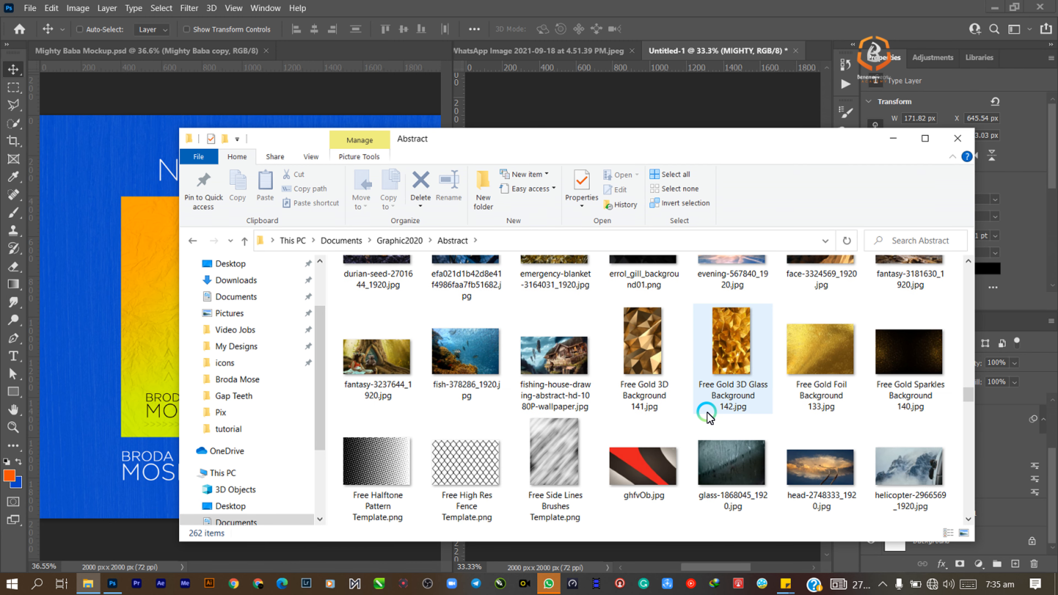
scroll(709, 412, "down", 9)
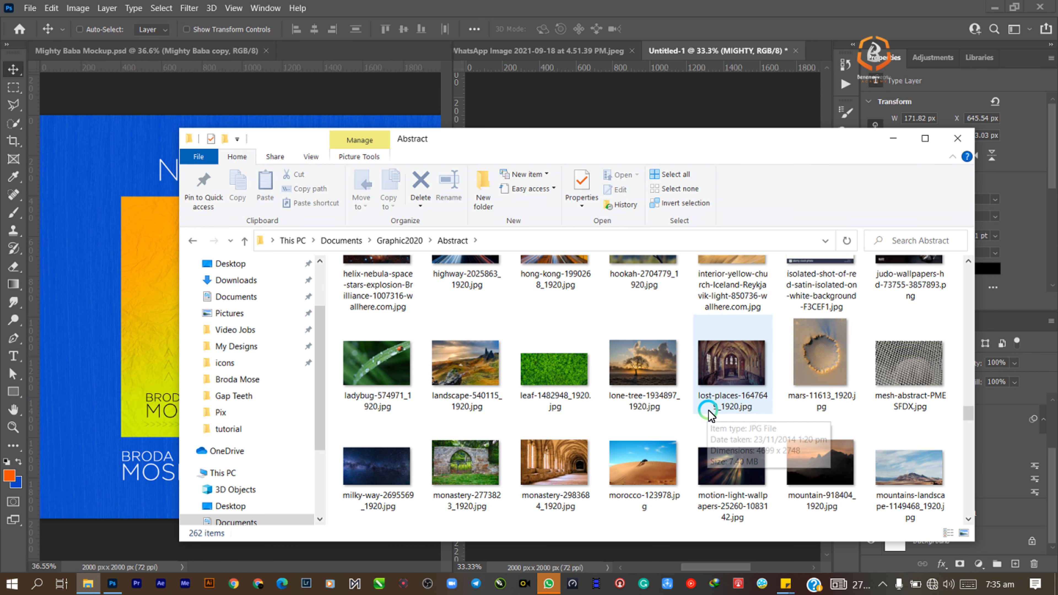
scroll(710, 408, "down", 3)
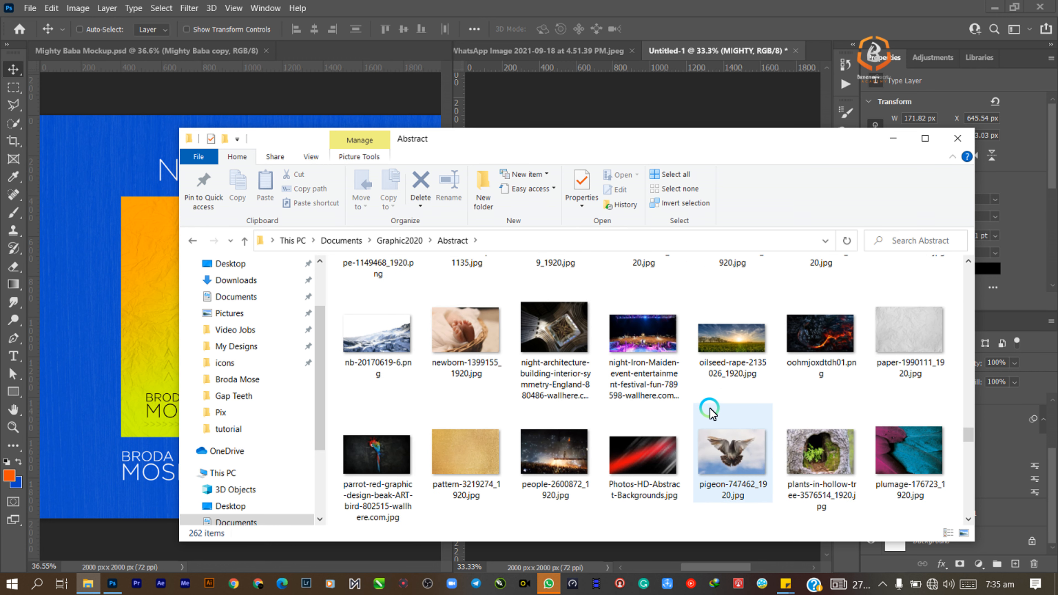
left_click(914, 342)
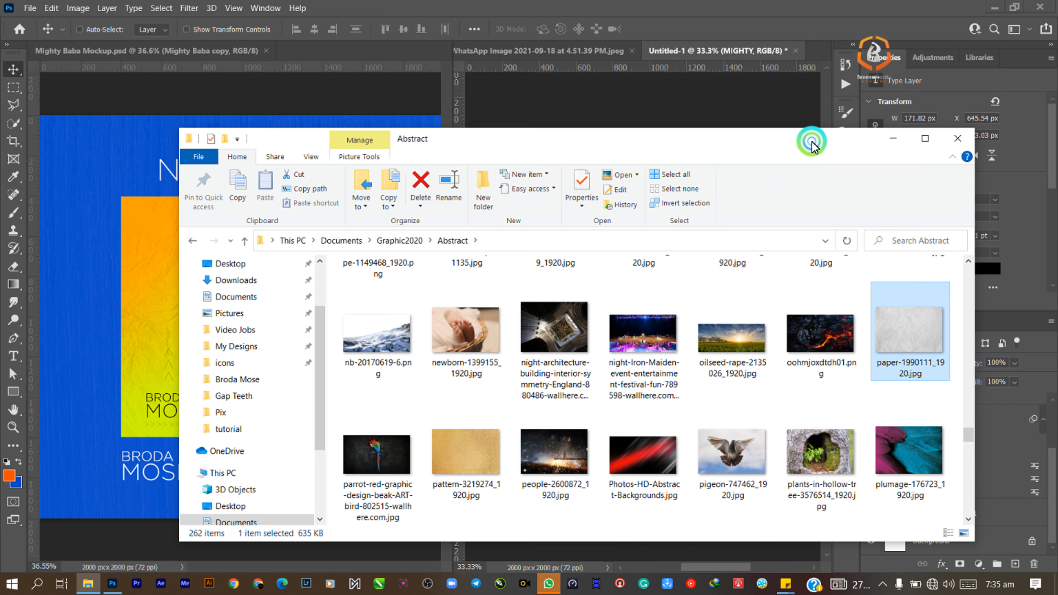
Step: Place the selected paper image into the yellow cover document and enlarge it to about 2945 × 1992 px to cover the canvas
left_click_drag(812, 142, 439, 205)
left_click_drag(541, 381, 718, 217)
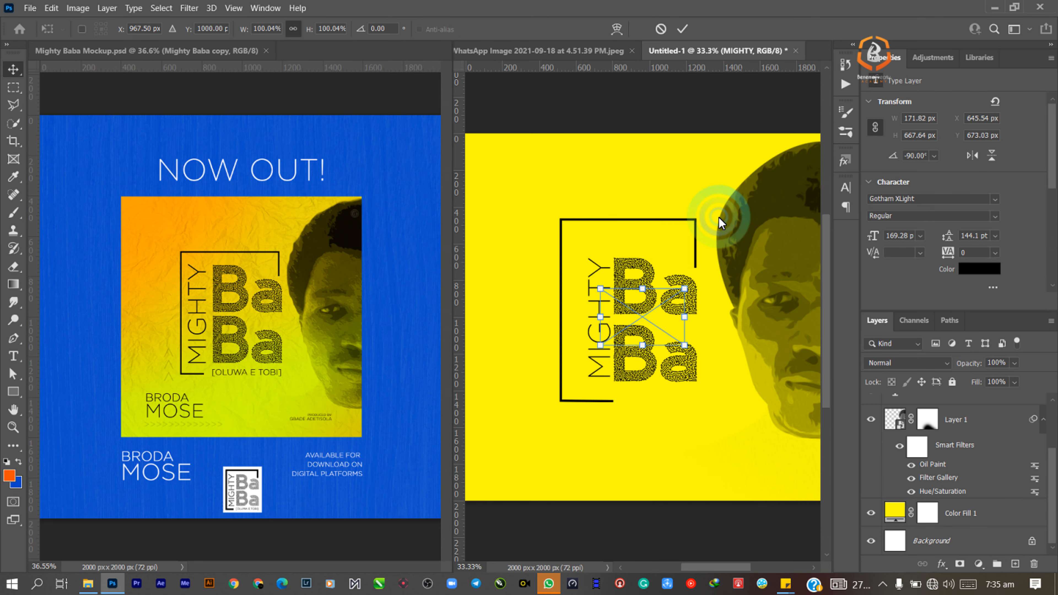
left_click_drag(685, 288, 784, 125)
key("Return")
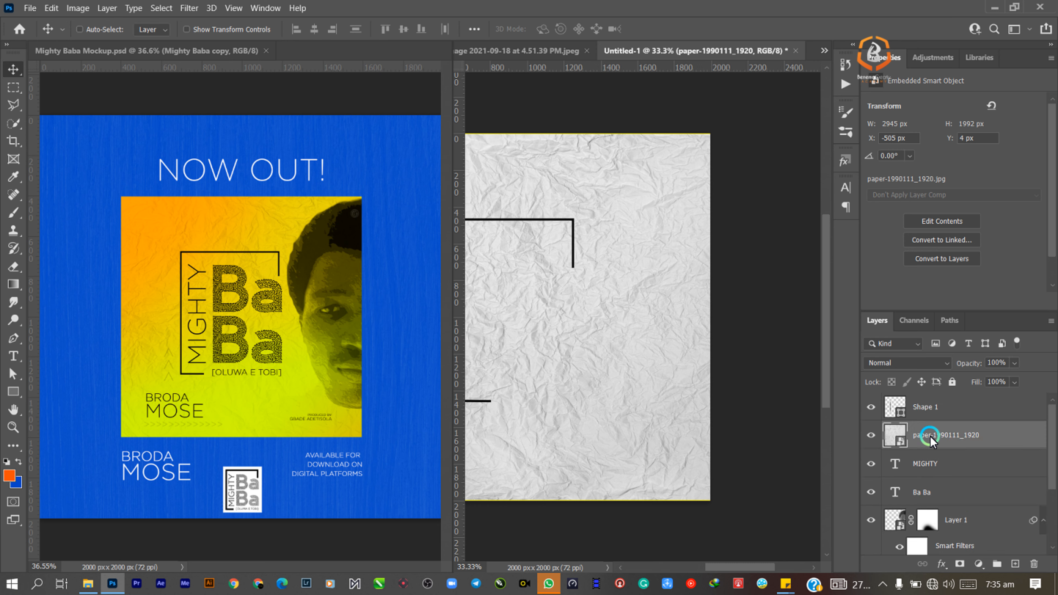
Step: Move the paper texture layer directly above Color Fill 1 and set its blend mode to Multiply
scroll(928, 492, "down", 3)
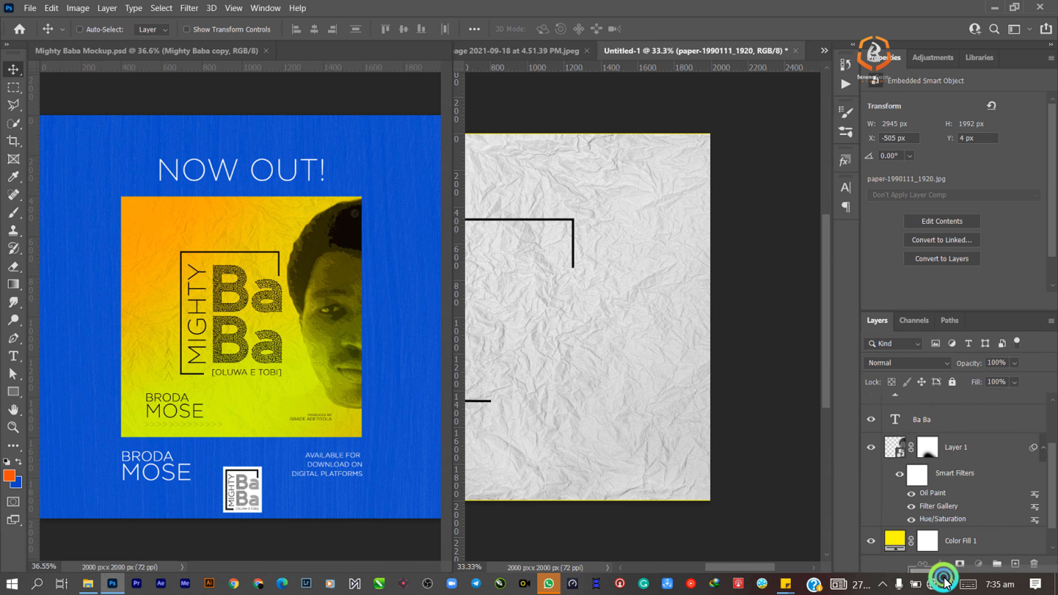
left_click_drag(946, 583, 934, 508)
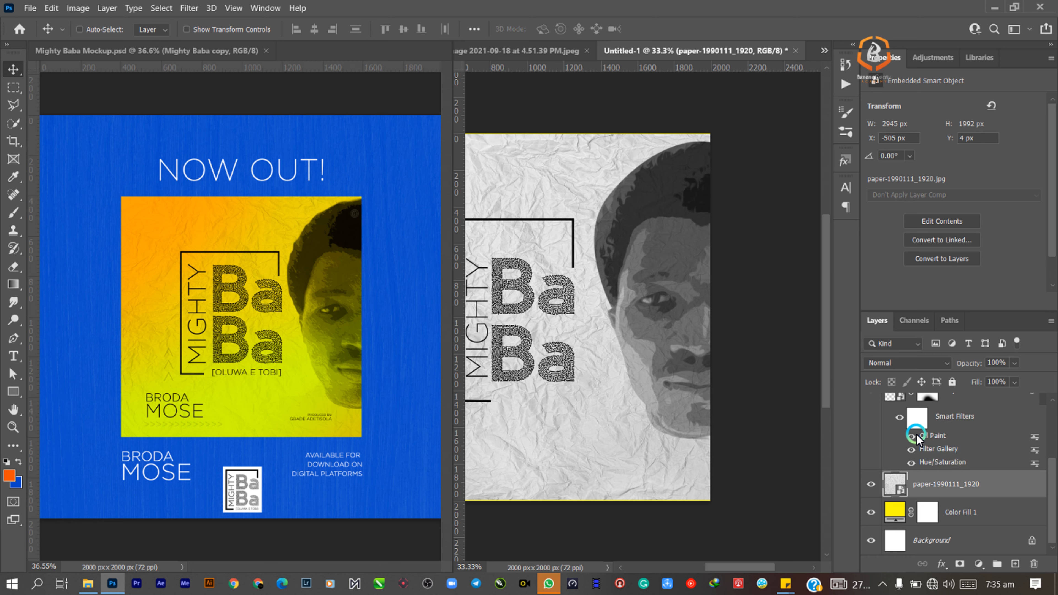
left_click(907, 367)
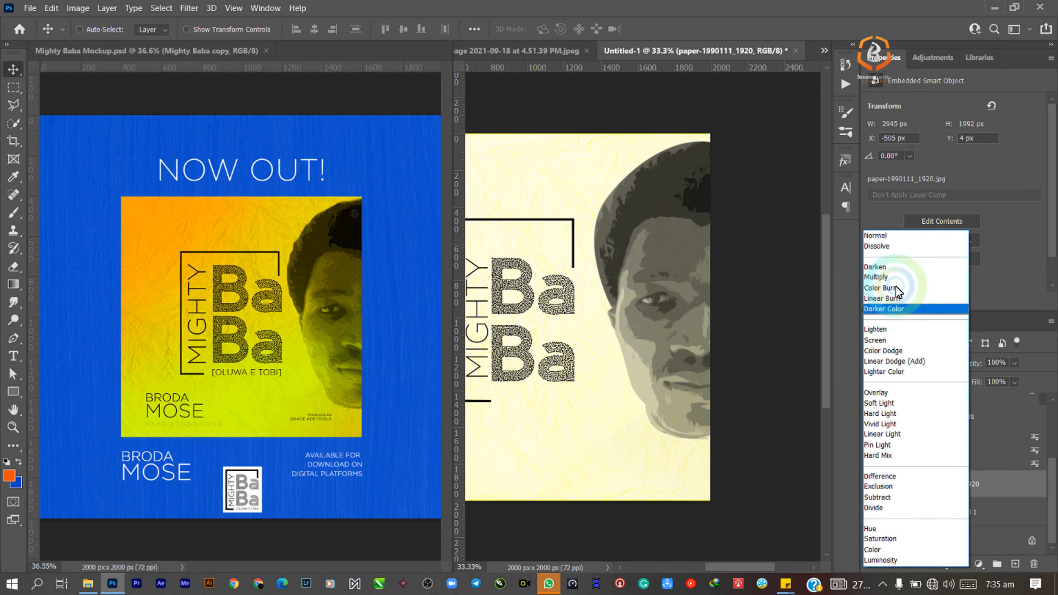
left_click(897, 276)
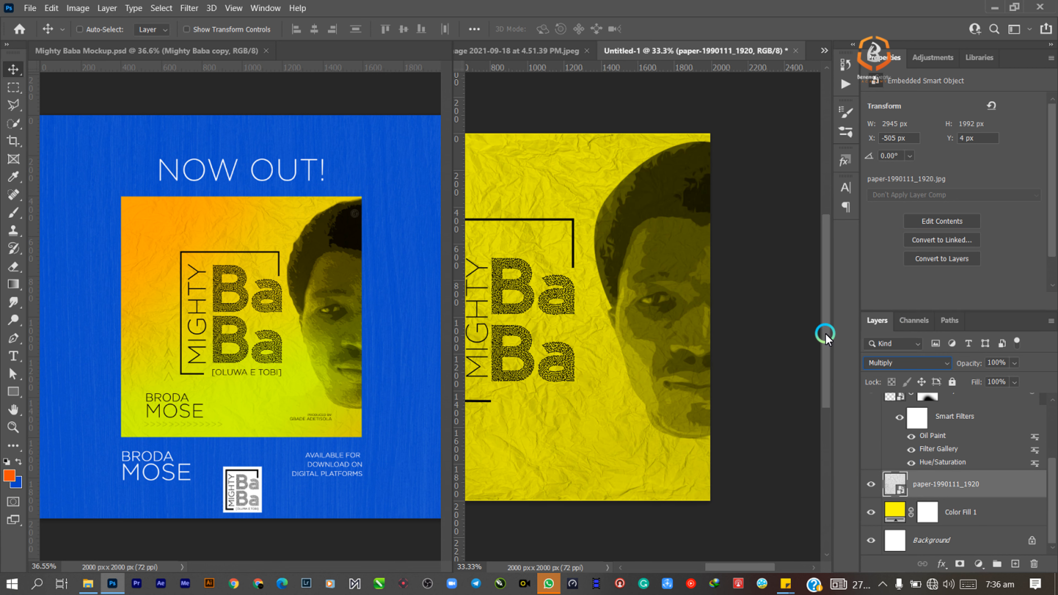
Step: Reduce the paper texture layer's opacity to 46%
left_click(1015, 366)
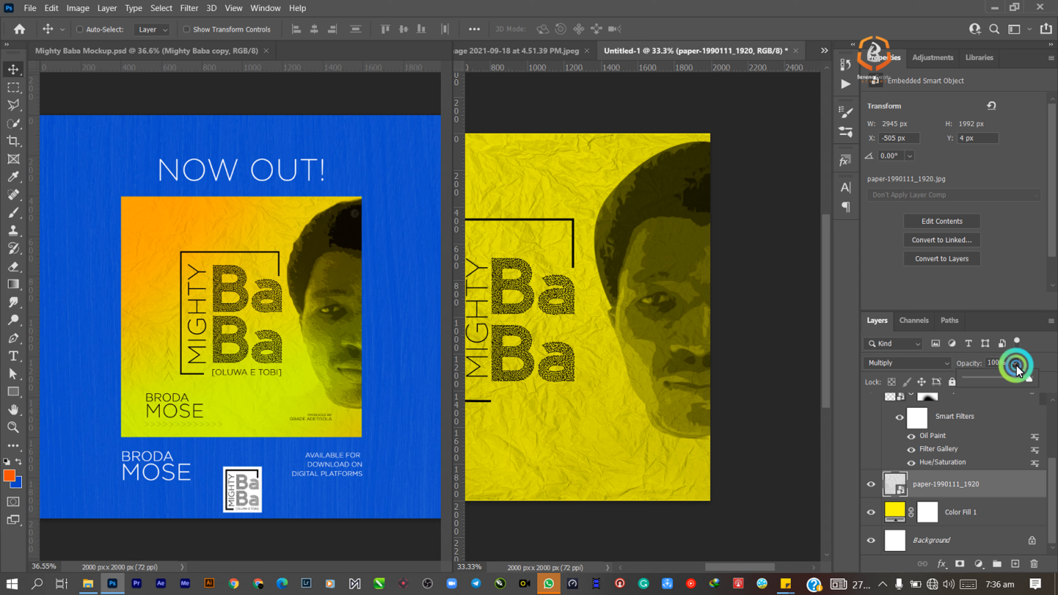
left_click(995, 379)
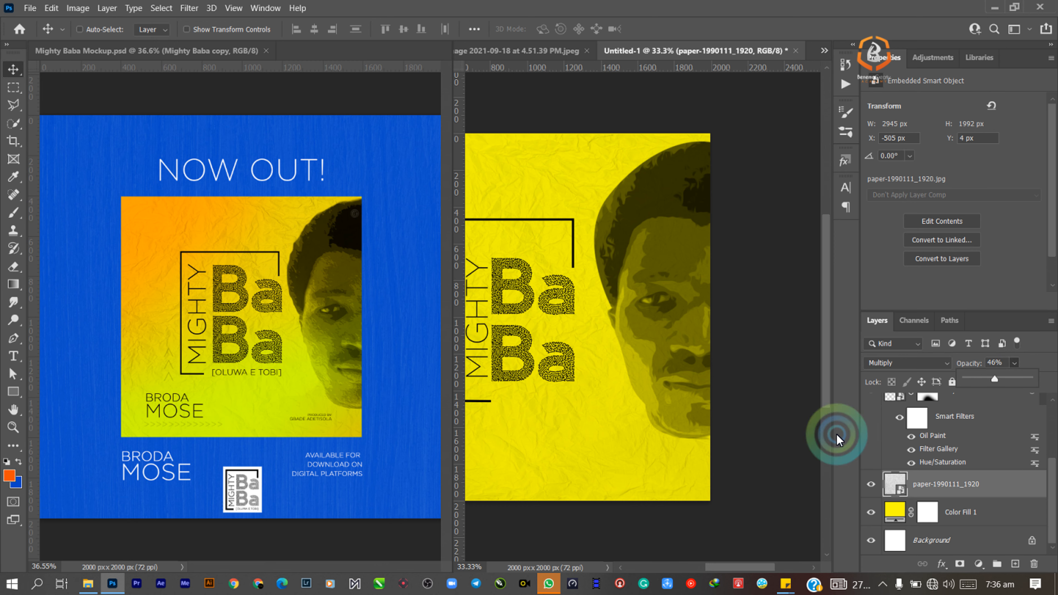
left_click_drag(721, 560, 697, 560)
left_click(647, 471)
scroll(648, 470, "down", 2)
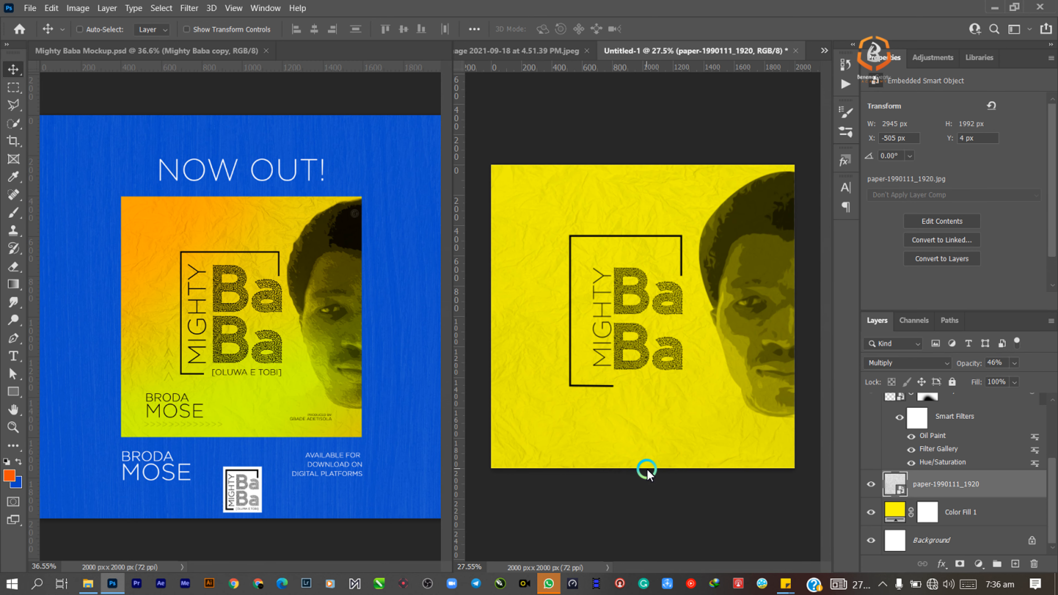